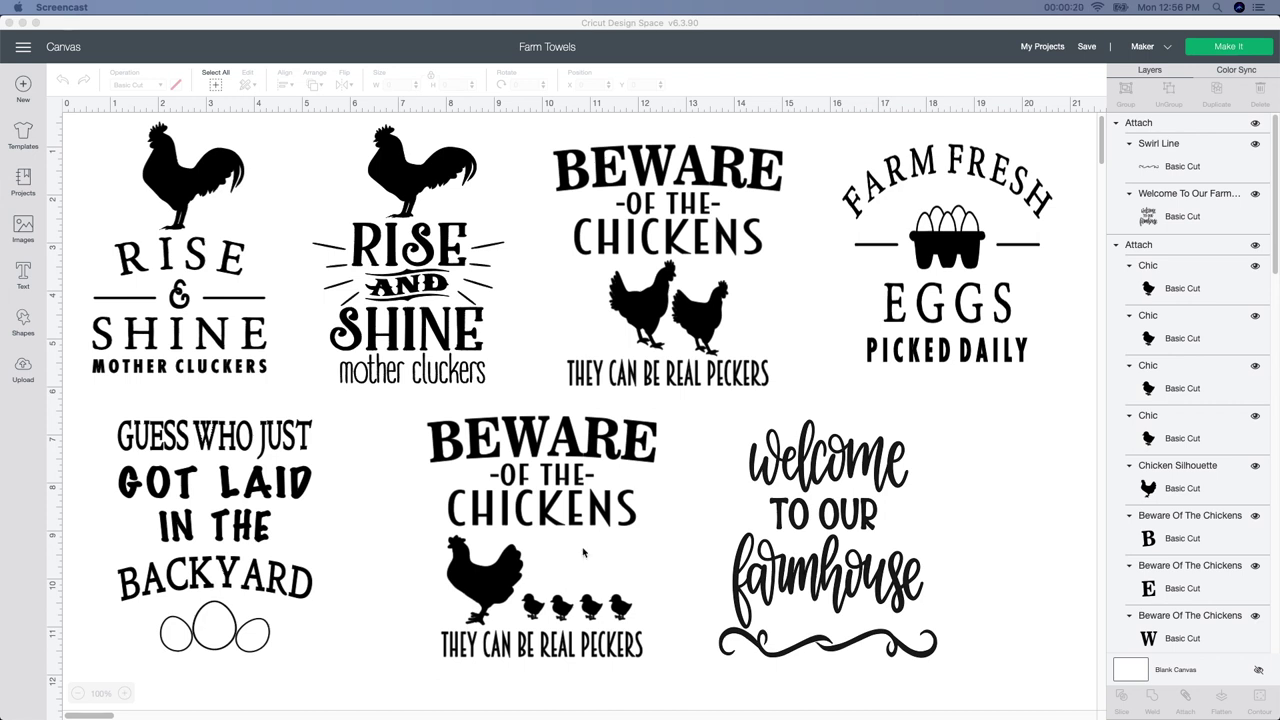
- Delete the two-hen "Beware of the Chickens" design and the "Rise and Shine" rooster design with the ray lines
scroll(583, 552, down, 1)
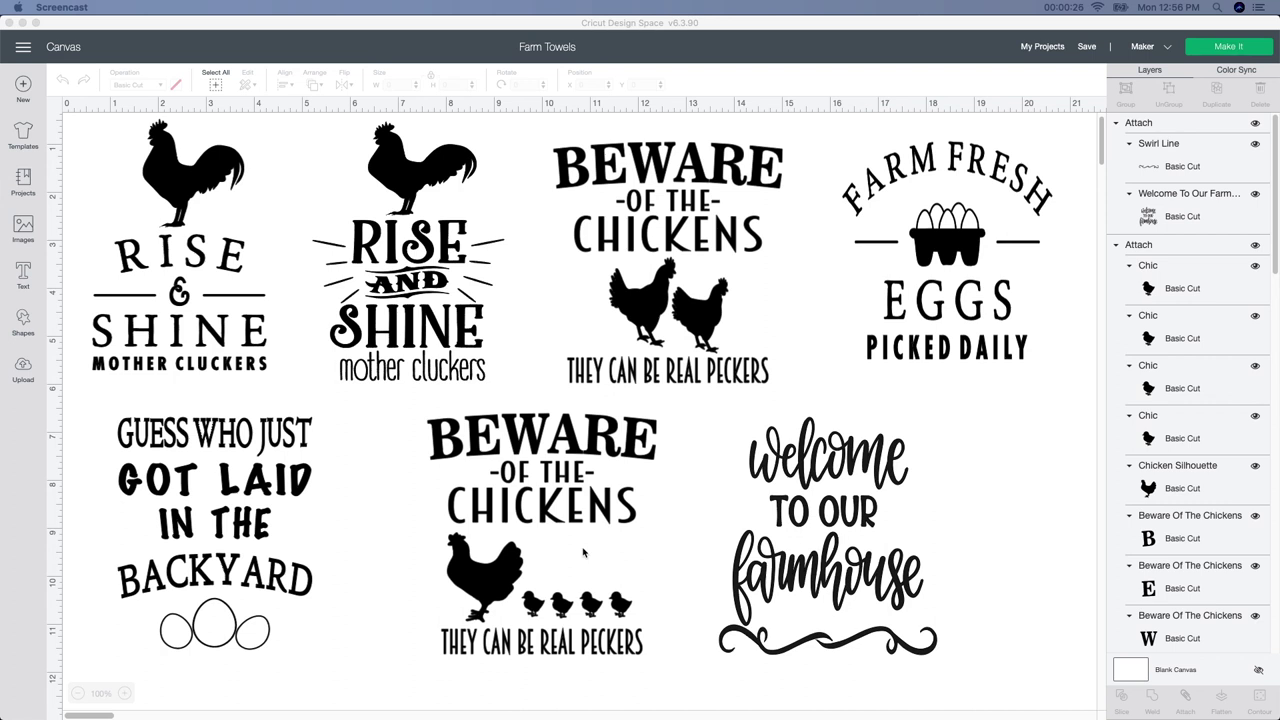
scroll(583, 552, down, 1)
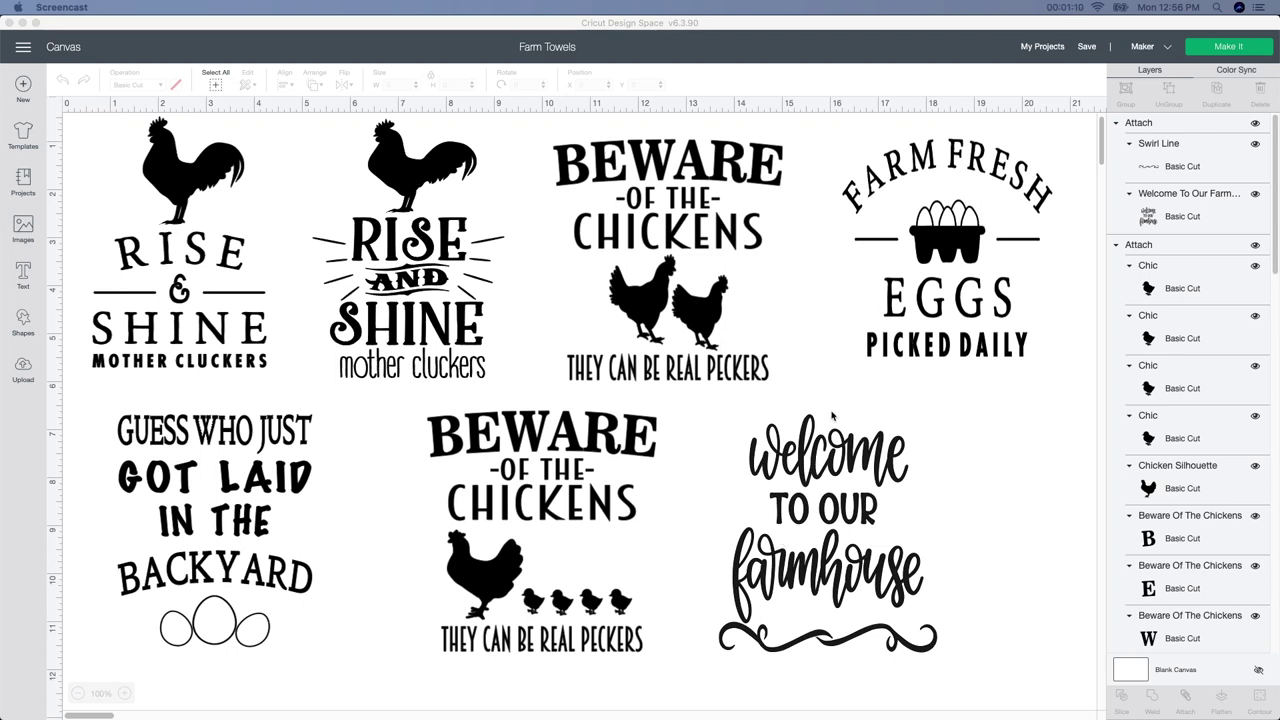
click(692, 312)
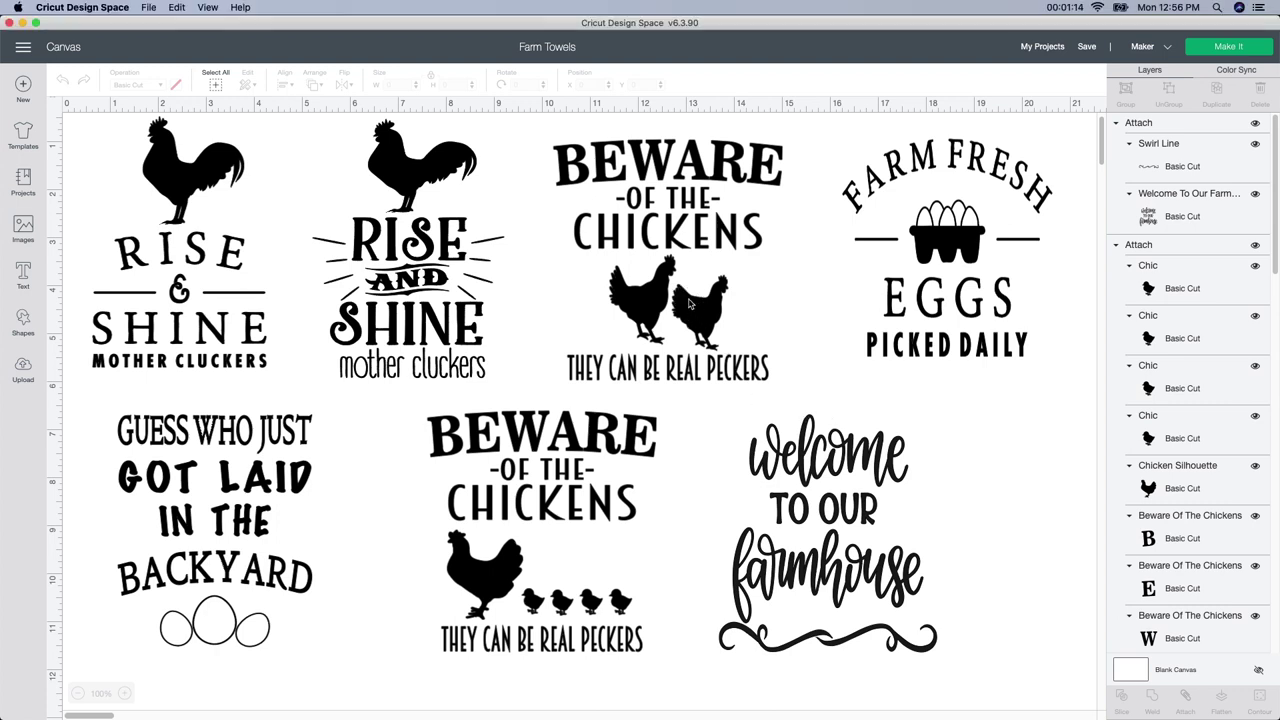
click(688, 303)
click(547, 135)
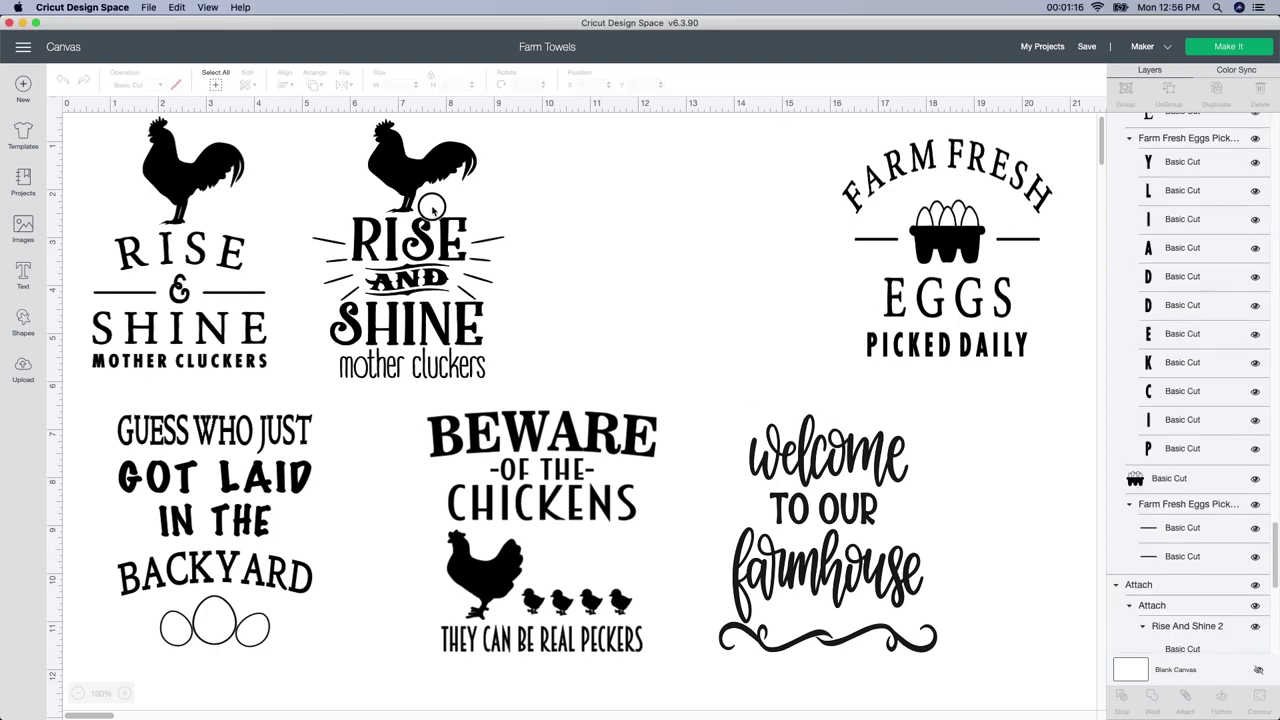
click(432, 207)
click(306, 120)
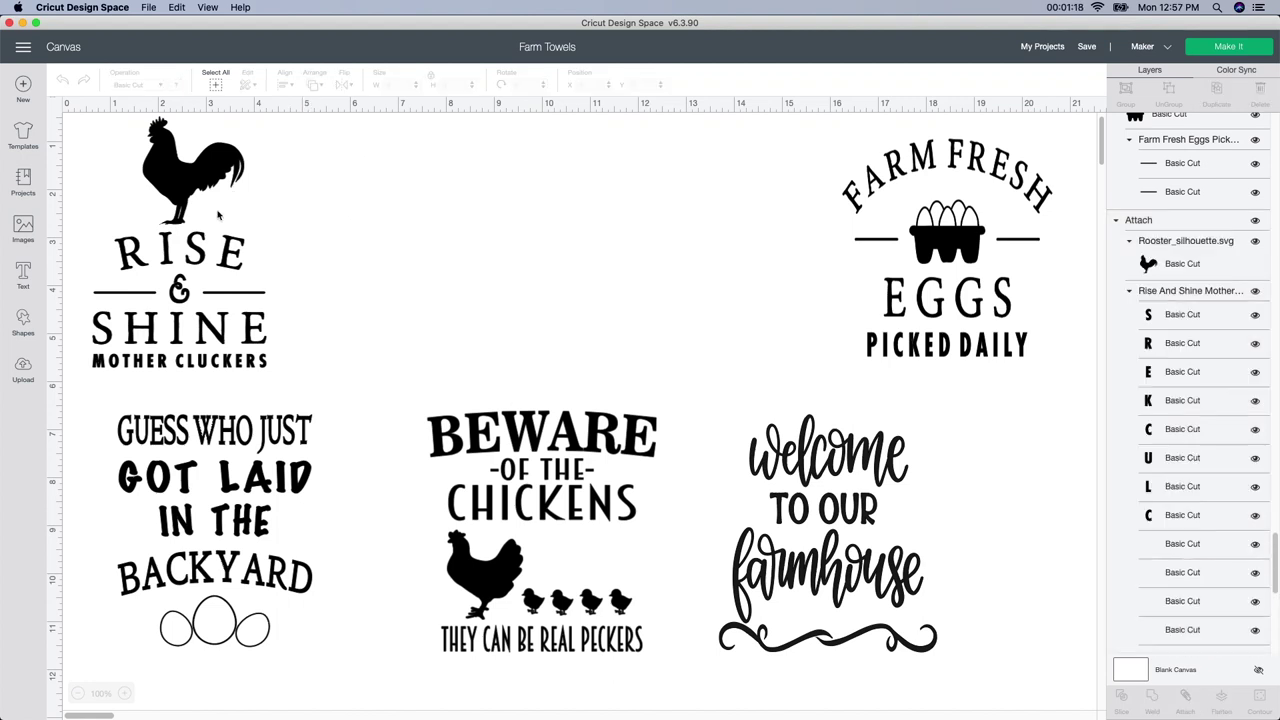
- Delete the remaining "Rise & Shine" rooster design and the "Guess Who Just Got Laid in the Backyard" design
click(218, 213)
drag(120, 138, 156, 166)
click(116, 130)
click(218, 425)
drag(120, 420, 212, 206)
click(206, 200)
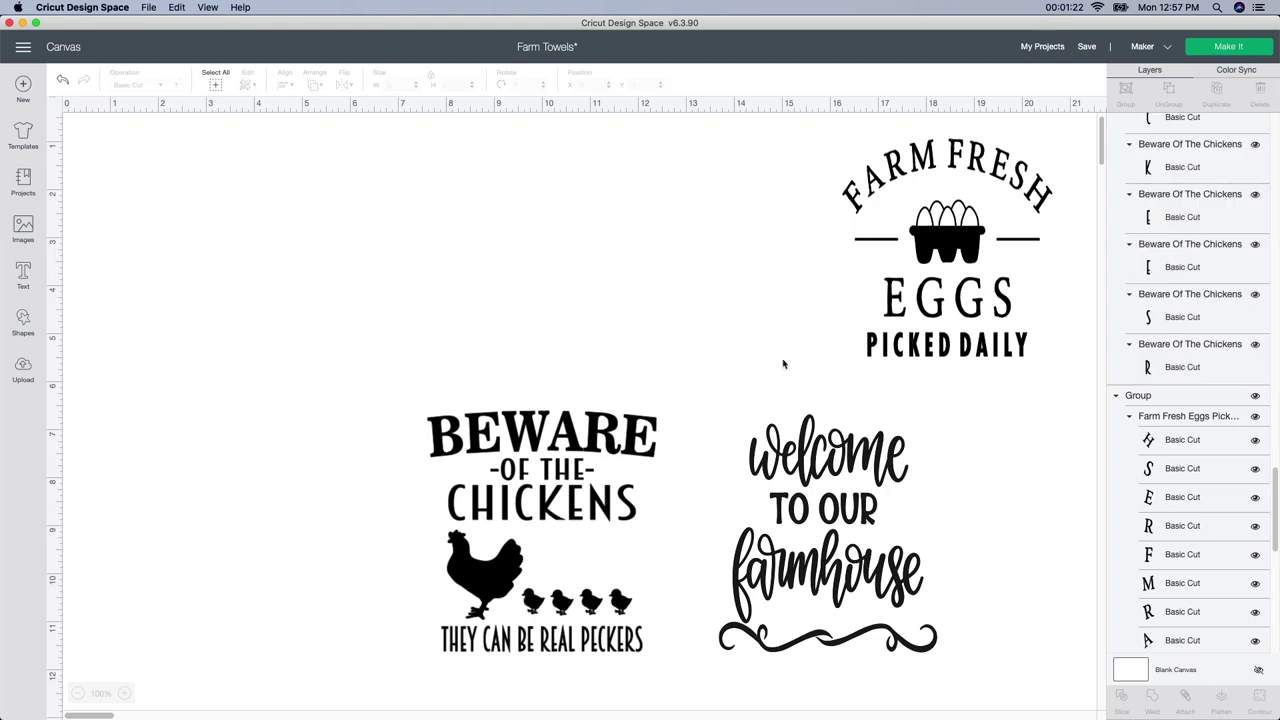
- Arrange the "Beware of the Chickens", "Welcome to Our Farmhouse" and "Farm Fresh Eggs" designs side by side in one row
drag(620, 520, 394, 310)
drag(770, 490, 562, 300)
drag(890, 293, 901, 369)
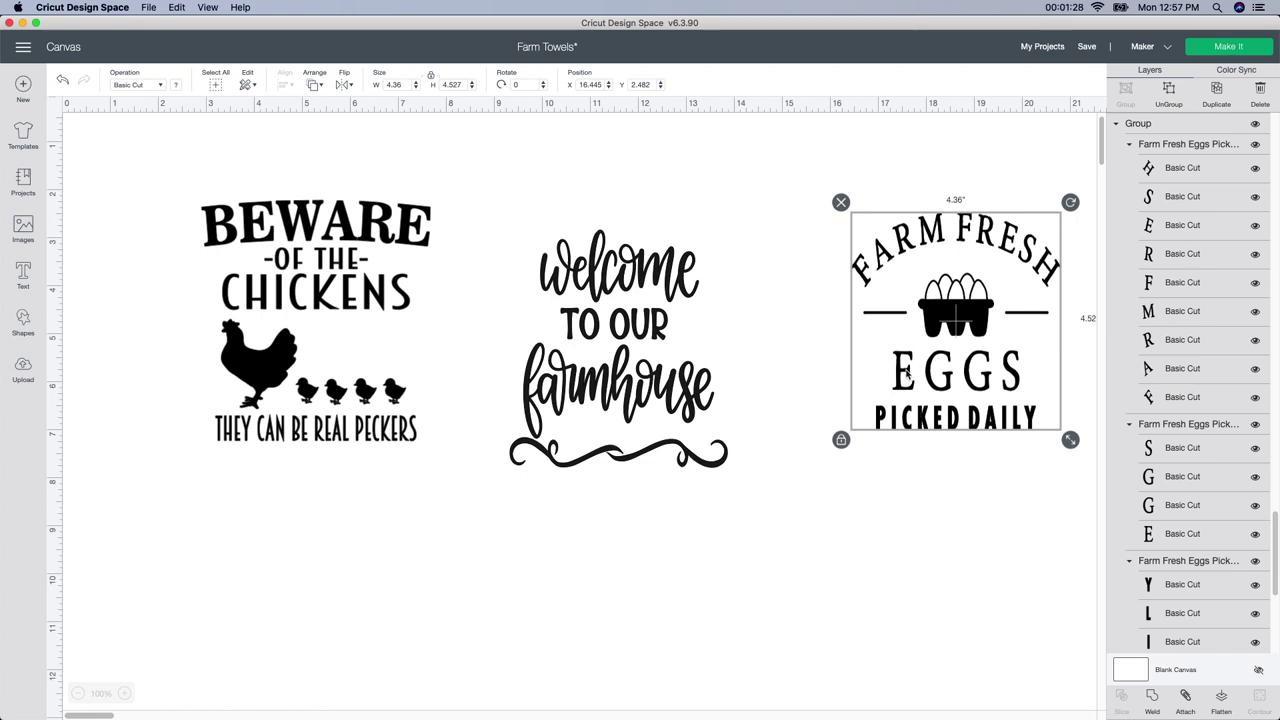
drag(380, 405, 307, 388)
drag(618, 395, 516, 395)
drag(928, 365, 788, 365)
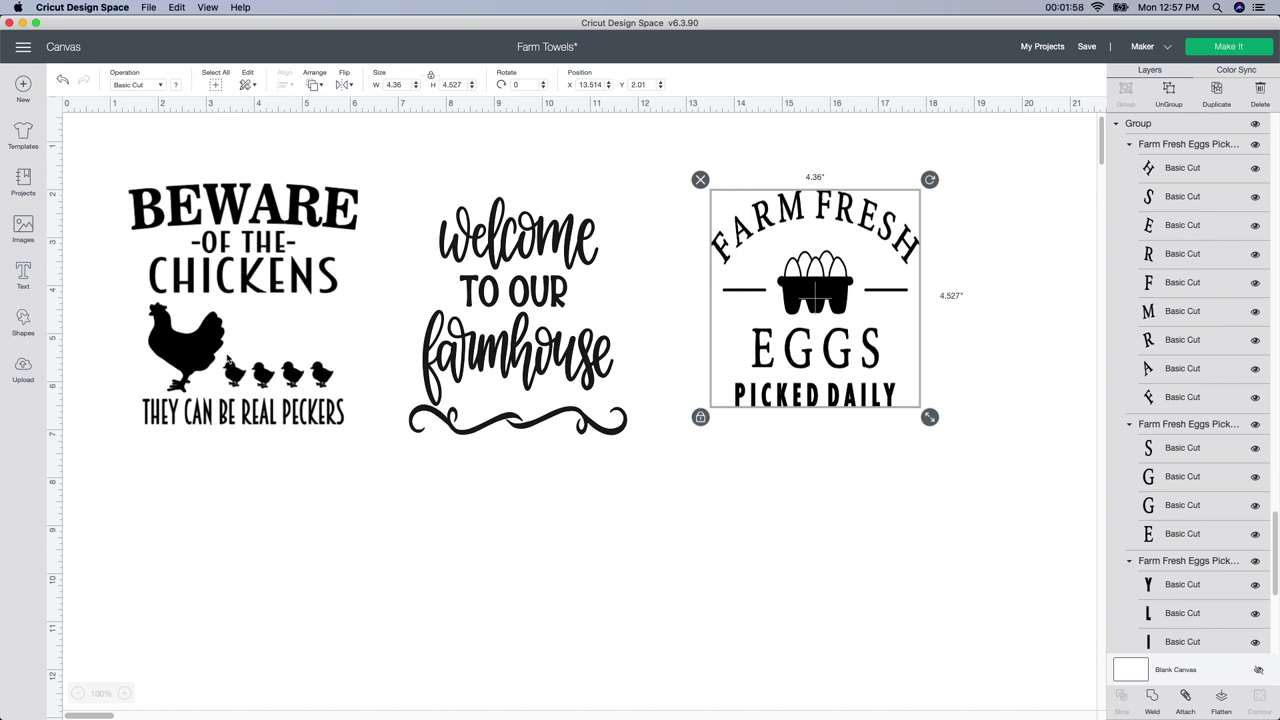
- Move the farmhouse and farm fresh eggs designs aside and place the "Beware of the Chickens" design in the cleared canvas area
click(252, 295)
drag(495, 303, 940, 340)
drag(205, 187, 485, 177)
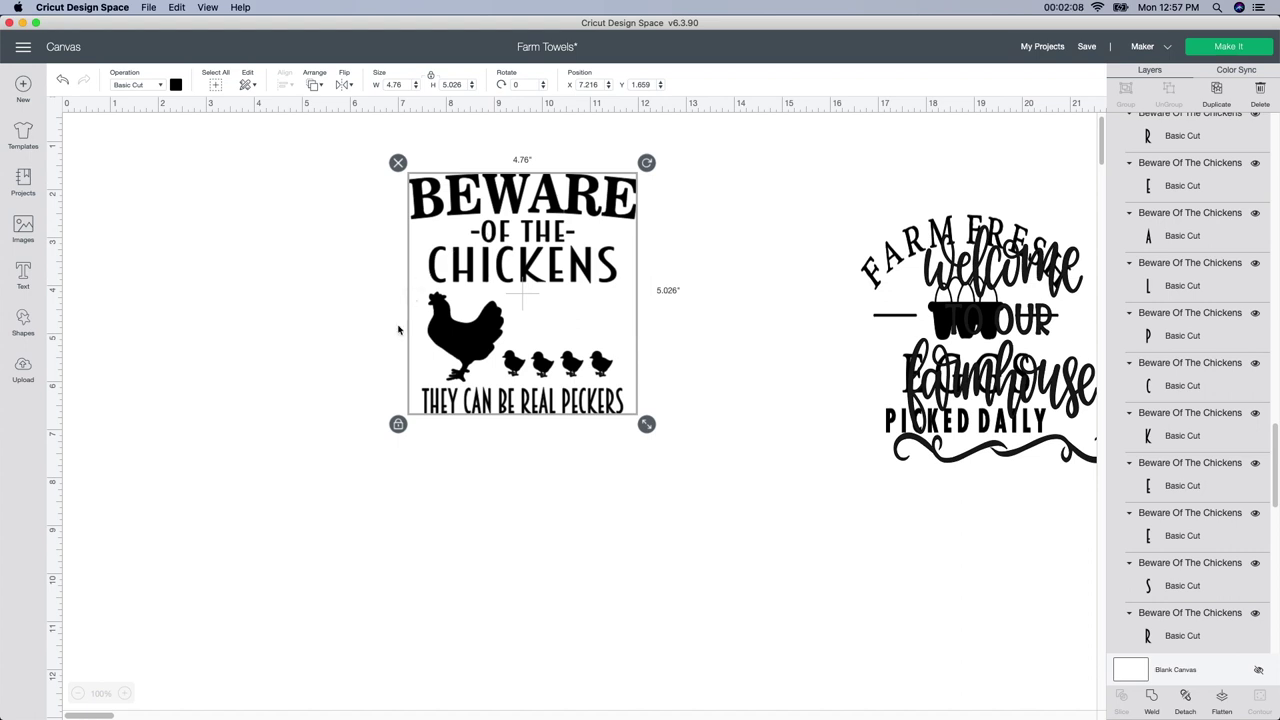
drag(471, 305, 383, 320)
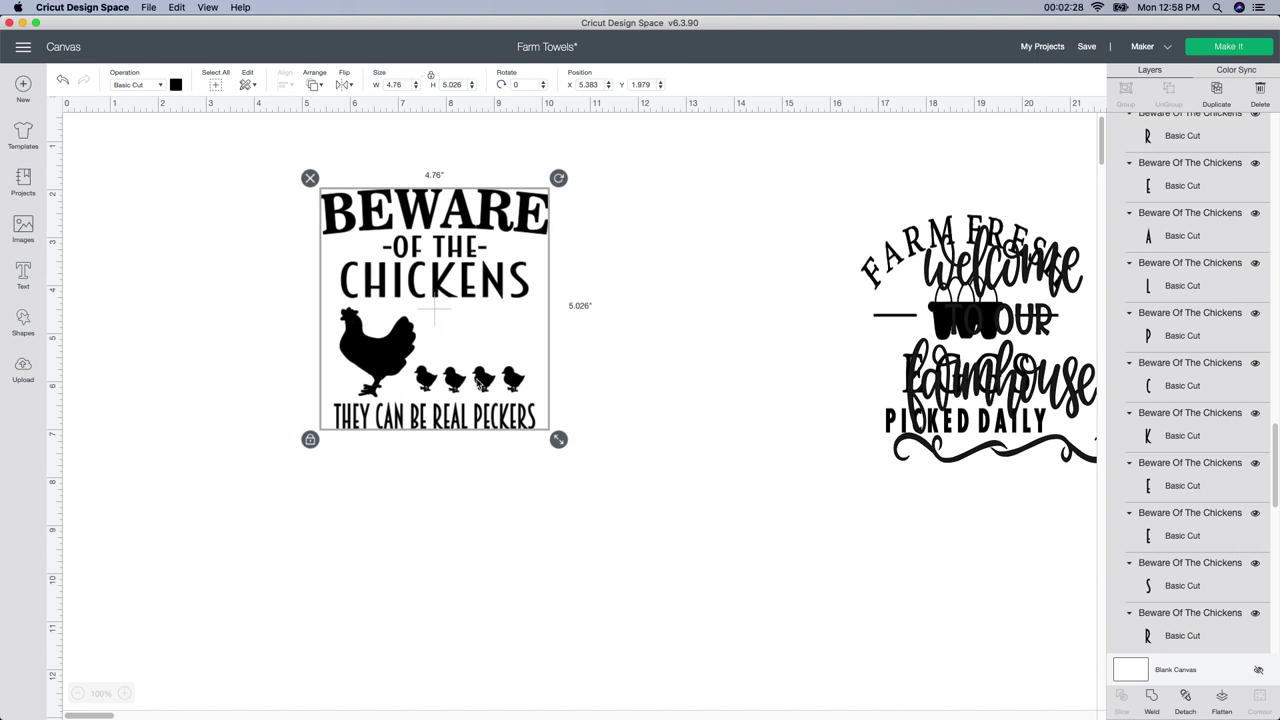
click(403, 321)
drag(403, 321, 367, 318)
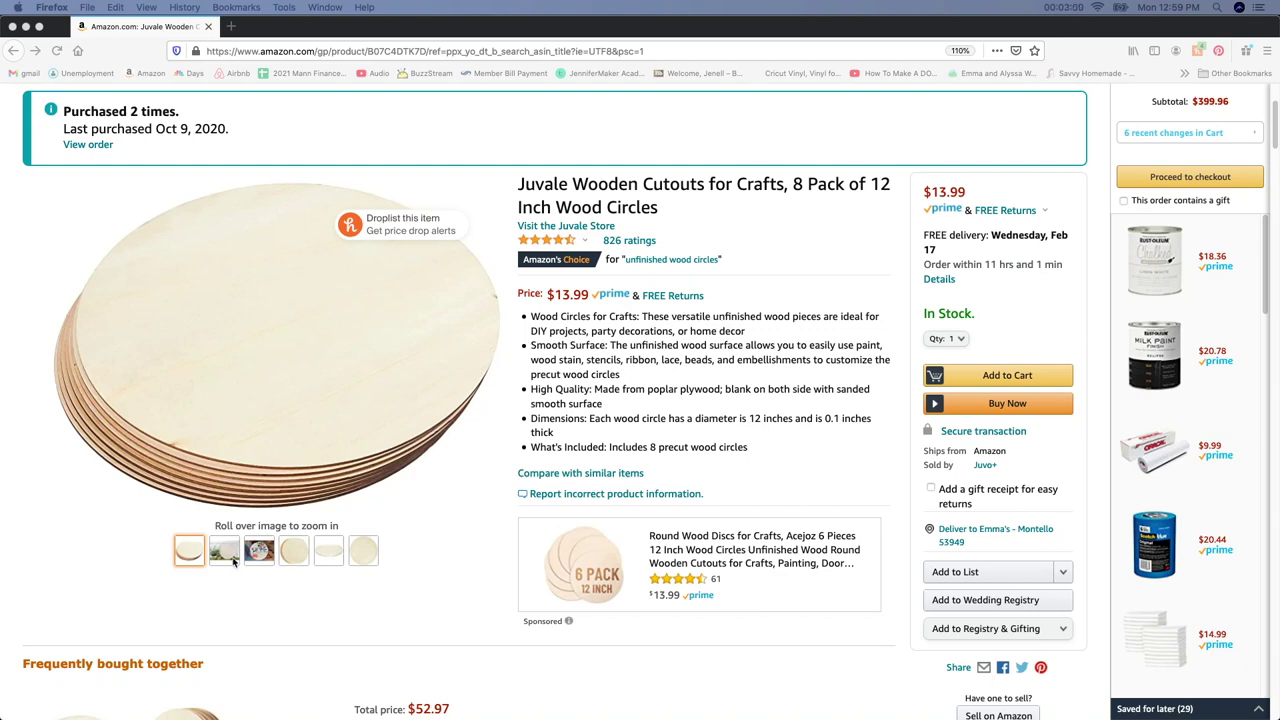
- Look through the product photos of the Juvale 12 inch wood circles on Amazon and return to Cricut Design Space
mouse_move(235, 560)
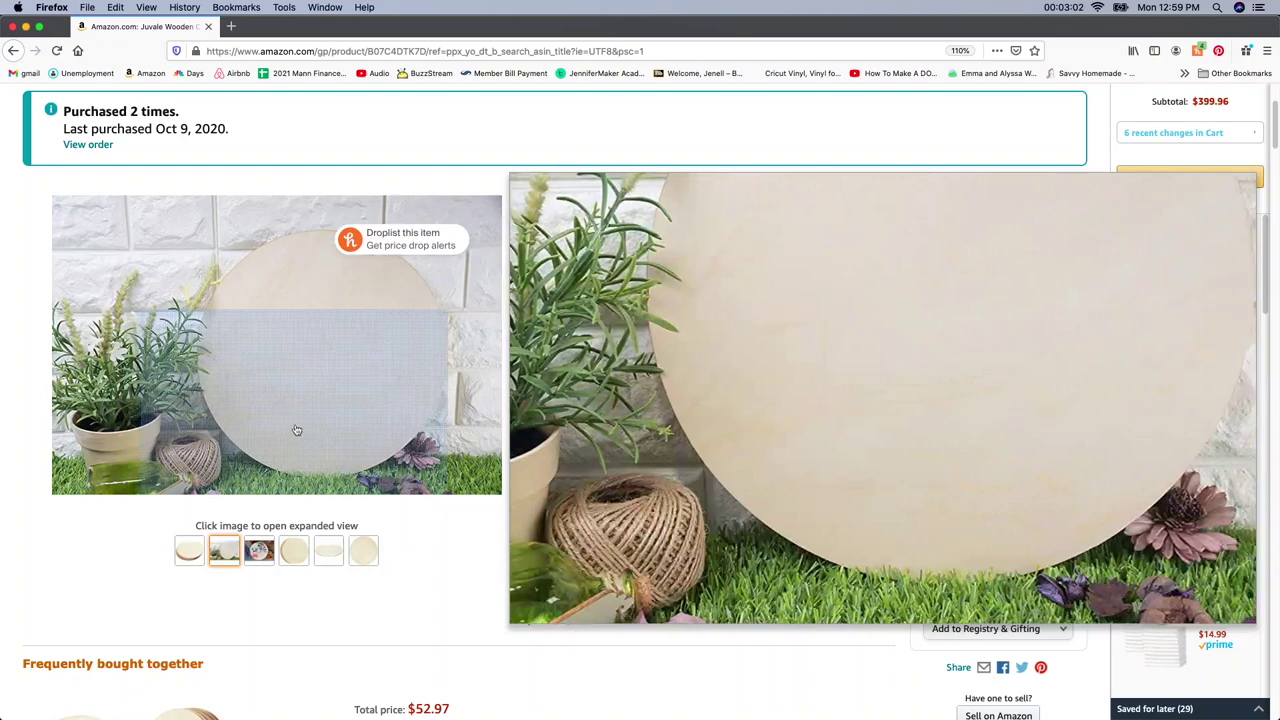
mouse_move(294, 548)
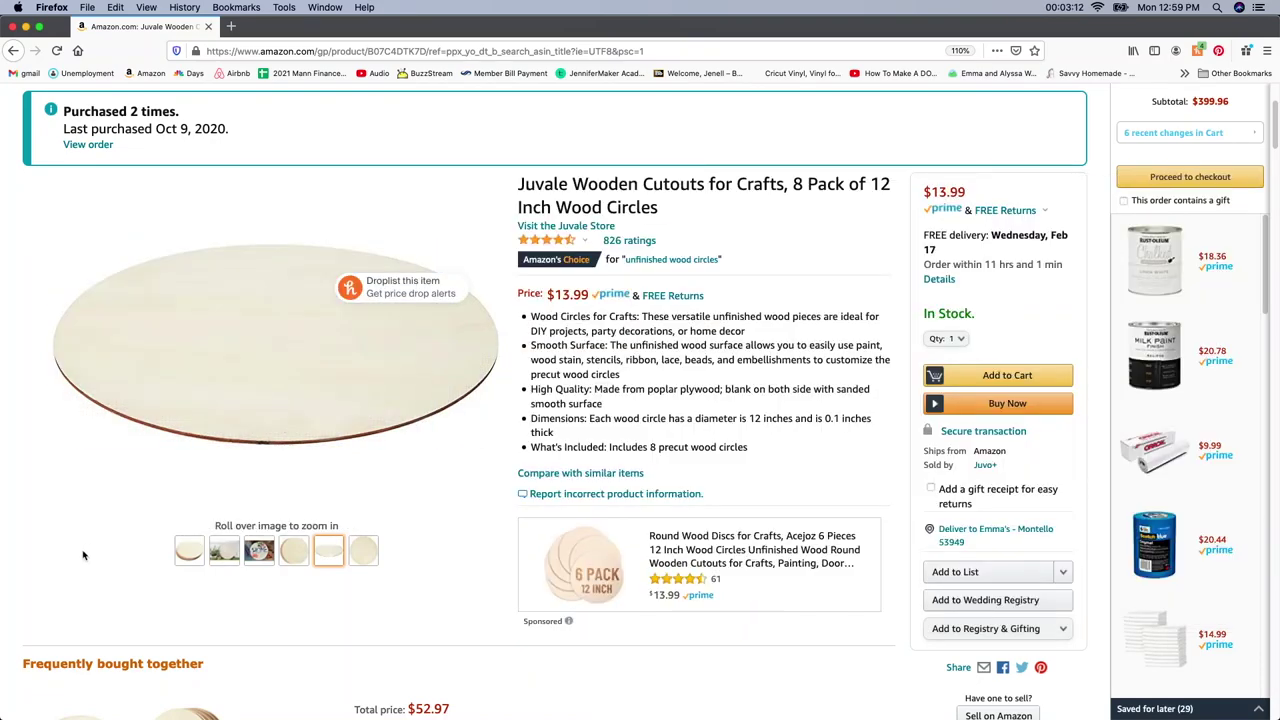
drag(280, 27, 443, 74)
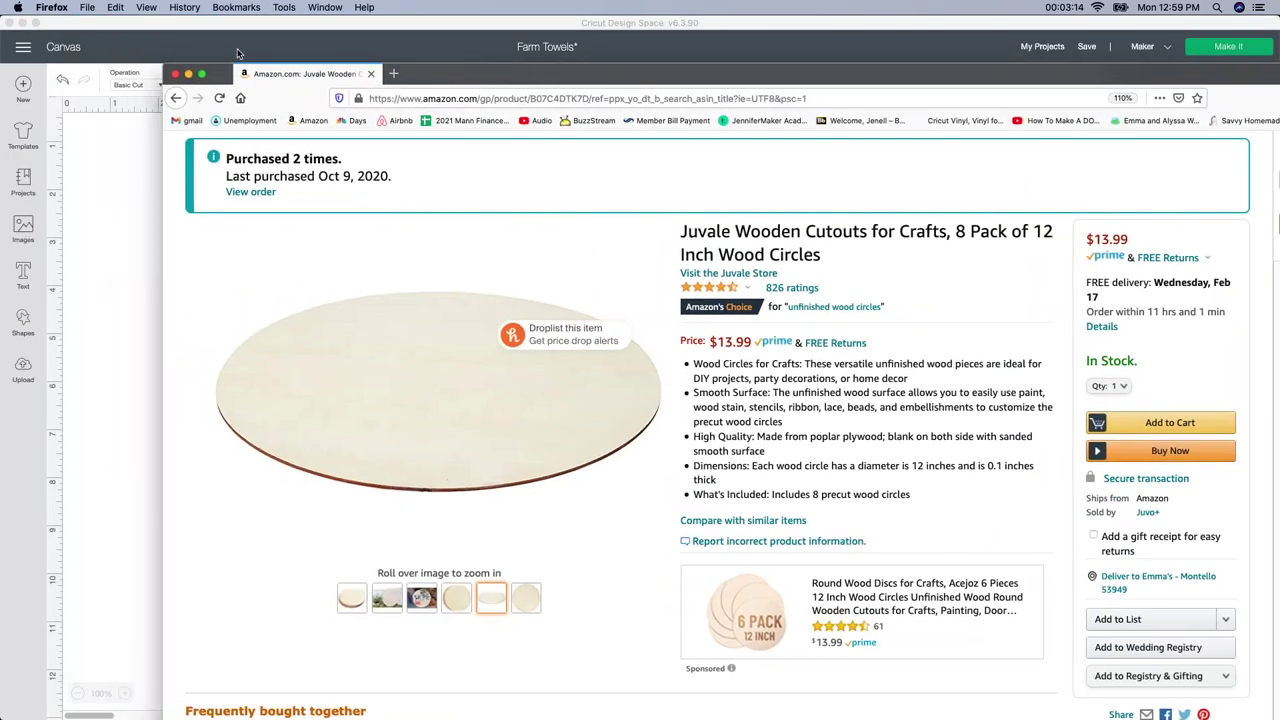
click(187, 75)
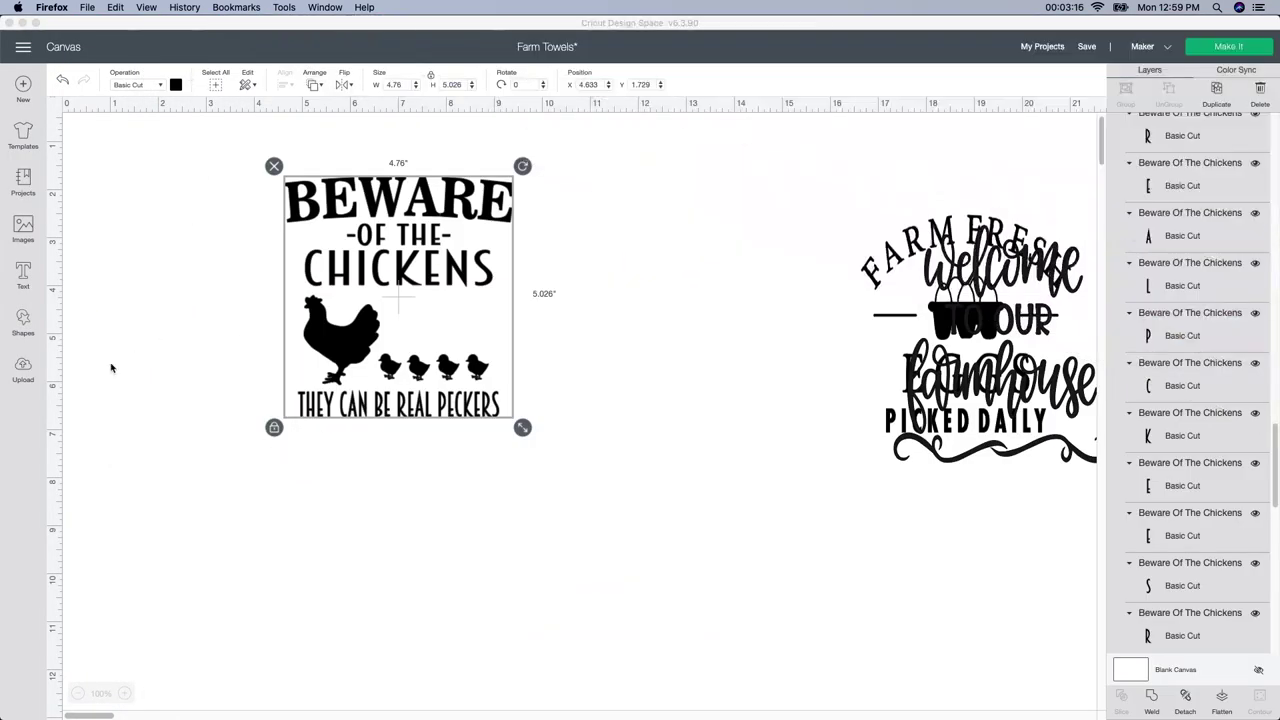
- Add a circle shape to the canvas and set its size to 12 by 12 inches
click(23, 320)
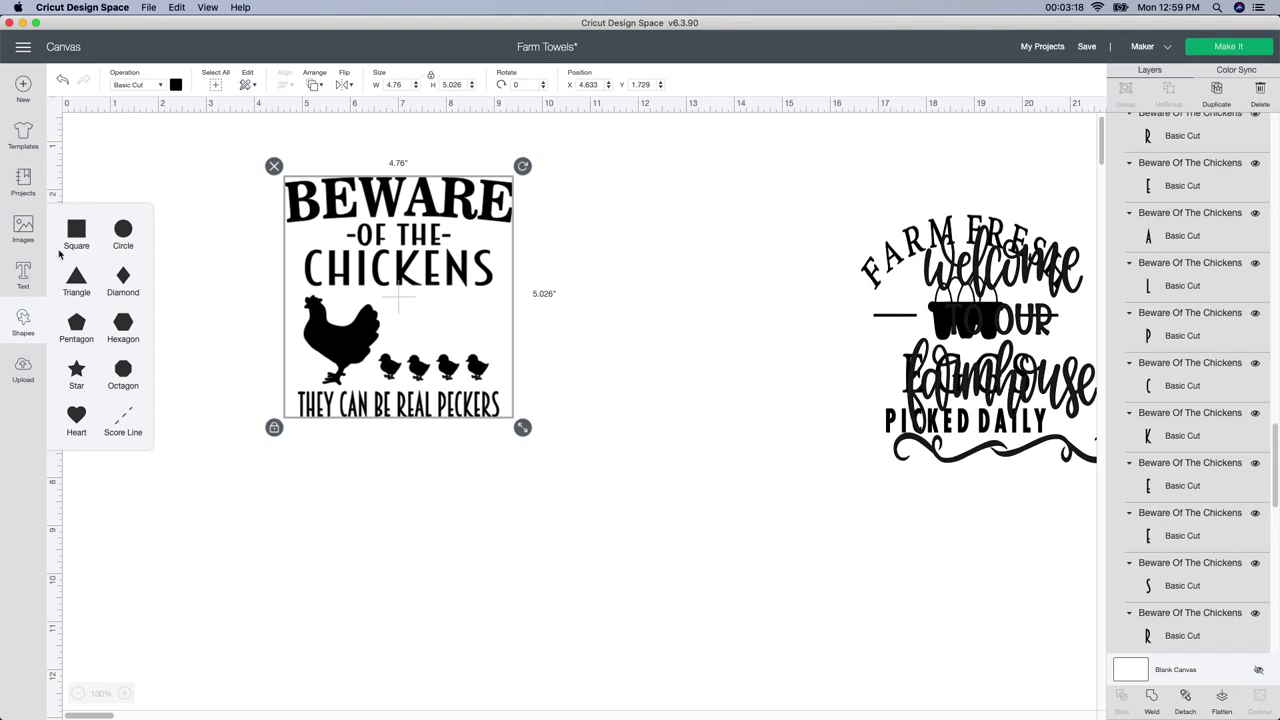
click(118, 230)
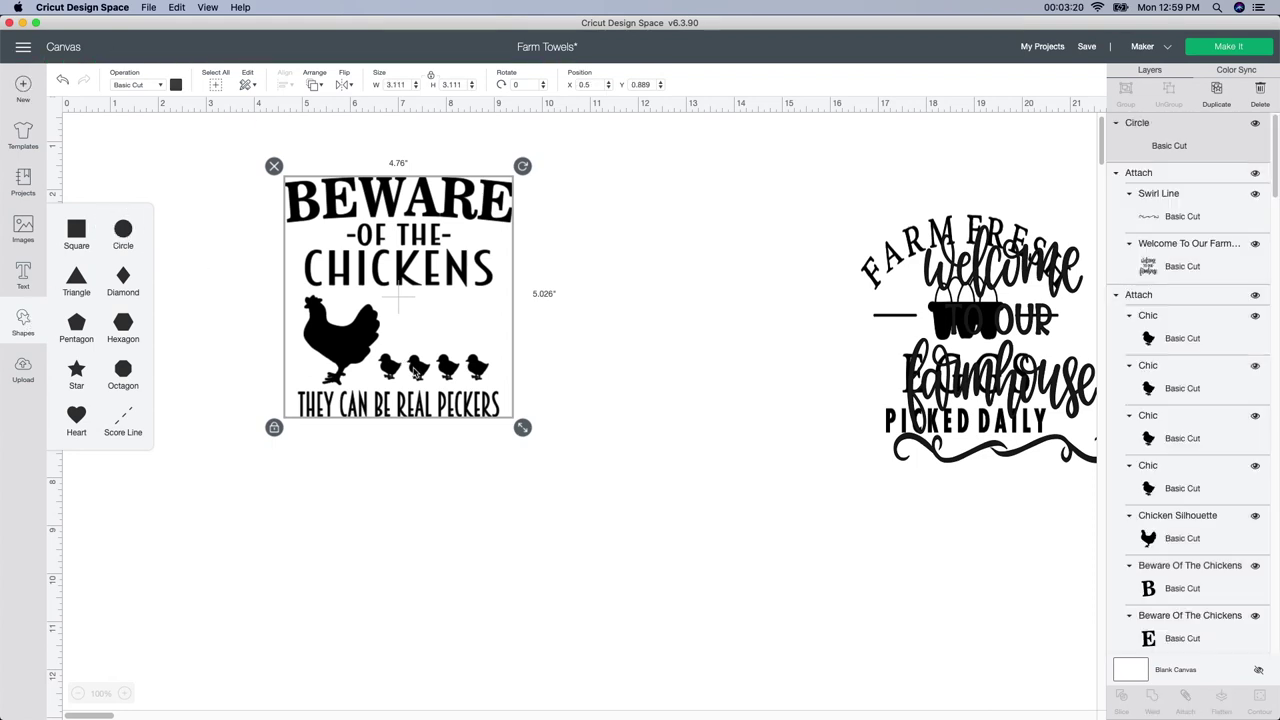
drag(190, 215, 410, 413)
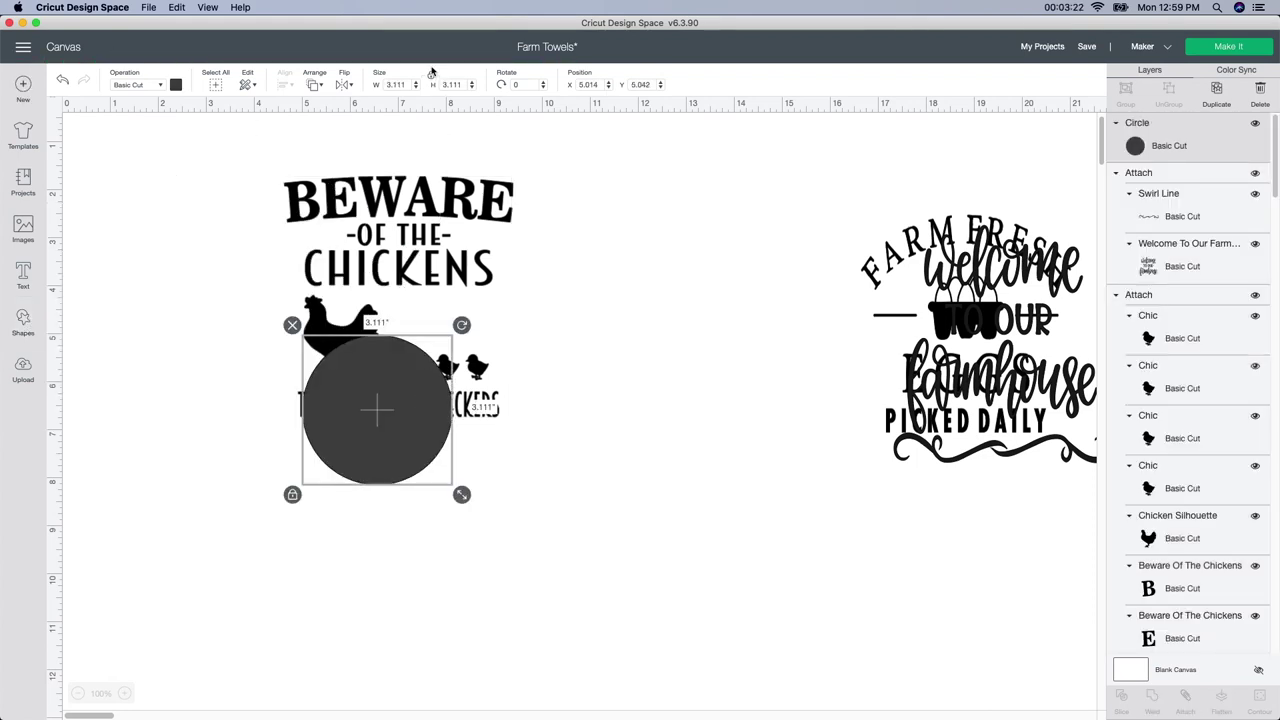
double_click(395, 84)
text(12)
key(Tab)
click(432, 86)
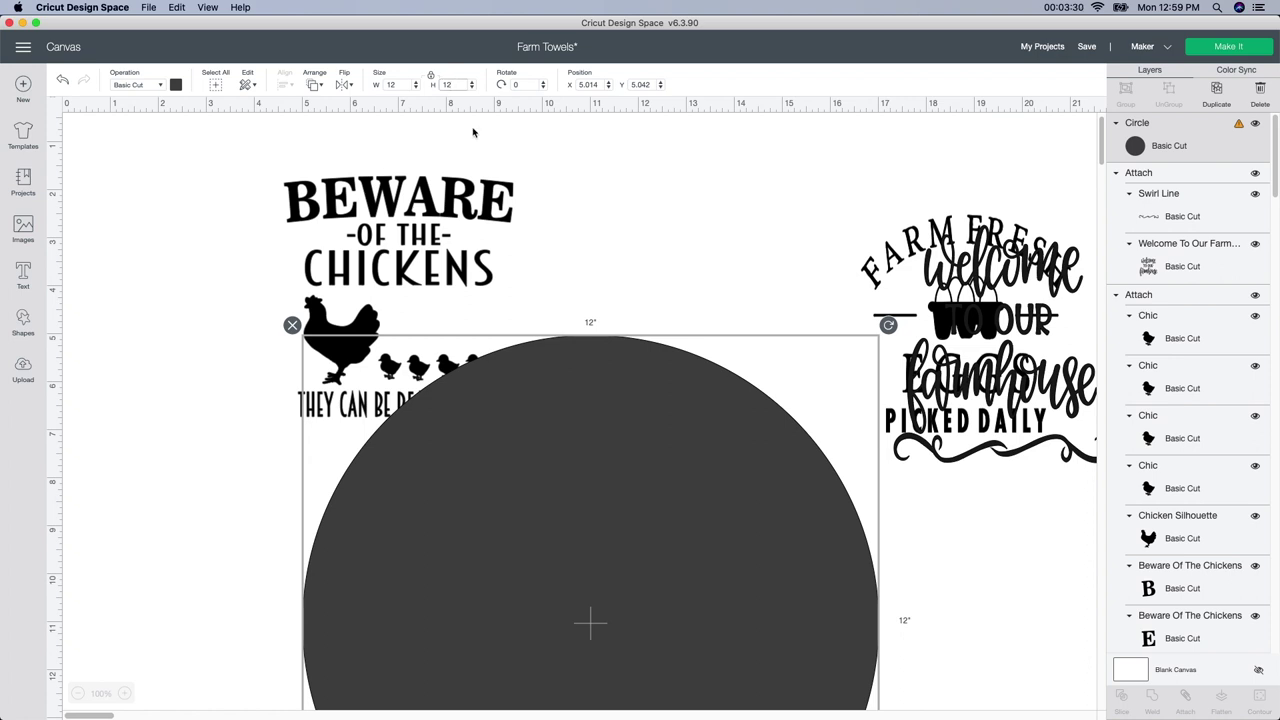
- Bring the "Beware of the Chickens" design to the front and place it over the 12-inch circle
drag(606, 350, 686, 172)
click(343, 297)
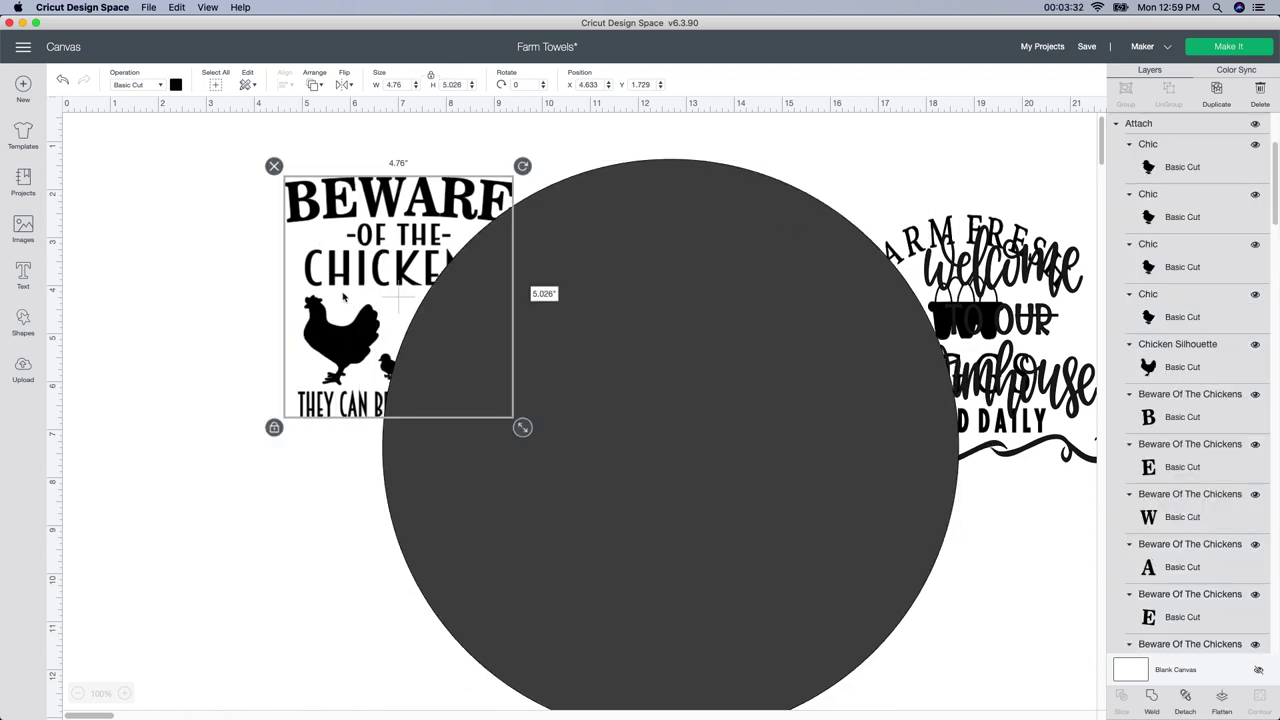
drag(343, 297, 676, 406)
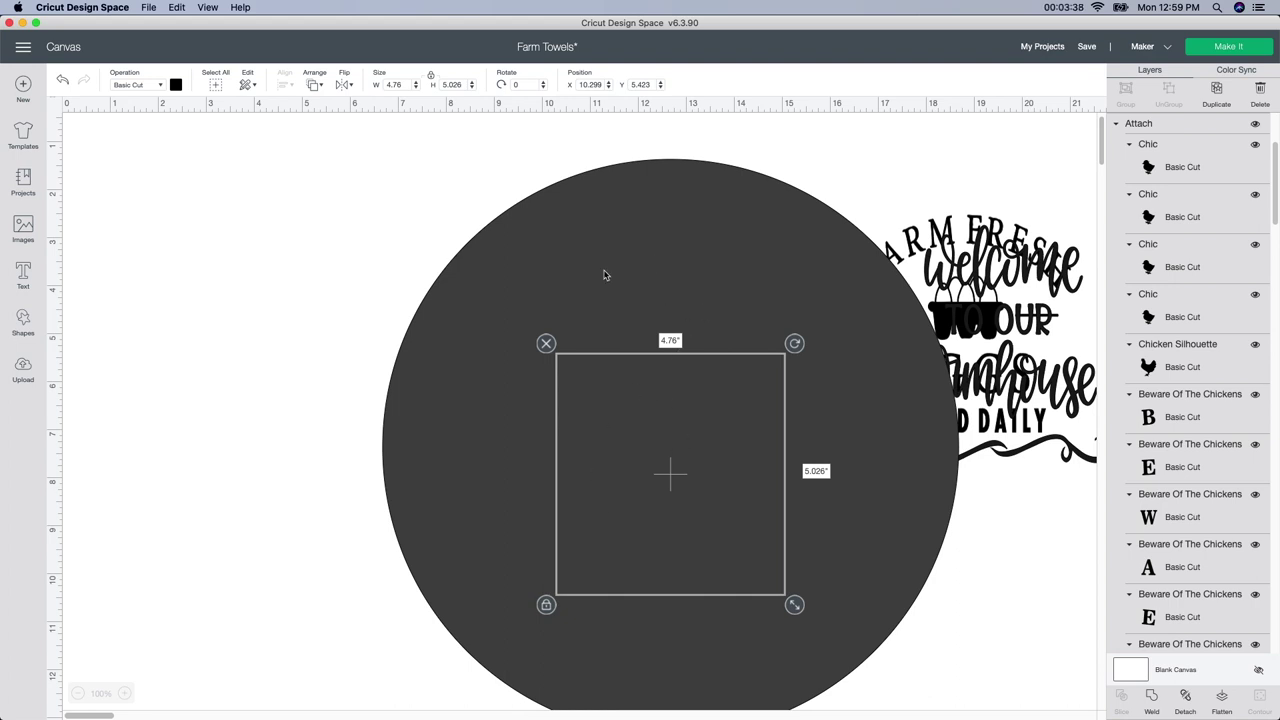
click(323, 86)
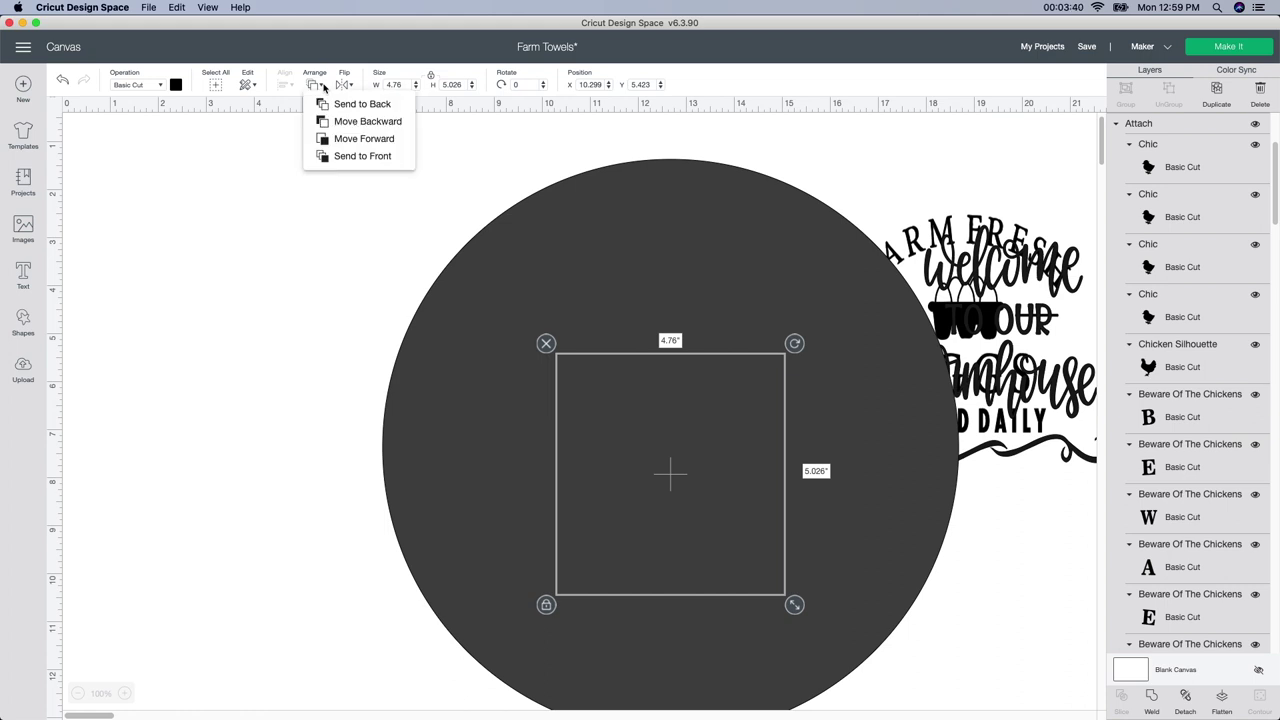
click(340, 154)
drag(614, 229, 397, 209)
drag(748, 433, 423, 303)
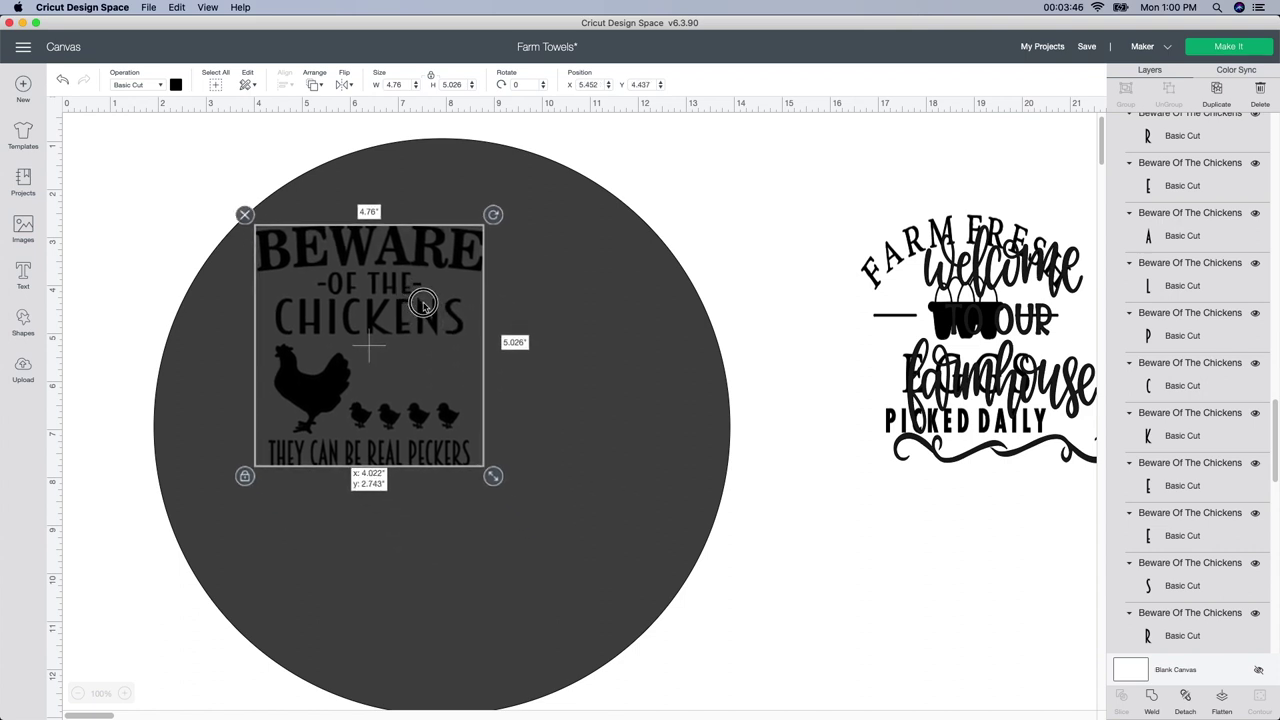
- Enlarge the "Beware of the Chickens" design to about 8.34 inches wide and centre it on the circle
drag(491, 517, 664, 660)
drag(557, 549, 549, 556)
click(748, 586)
click(603, 520)
drag(603, 520, 600, 517)
drag(656, 650, 658, 653)
drag(503, 558, 498, 548)
click(756, 608)
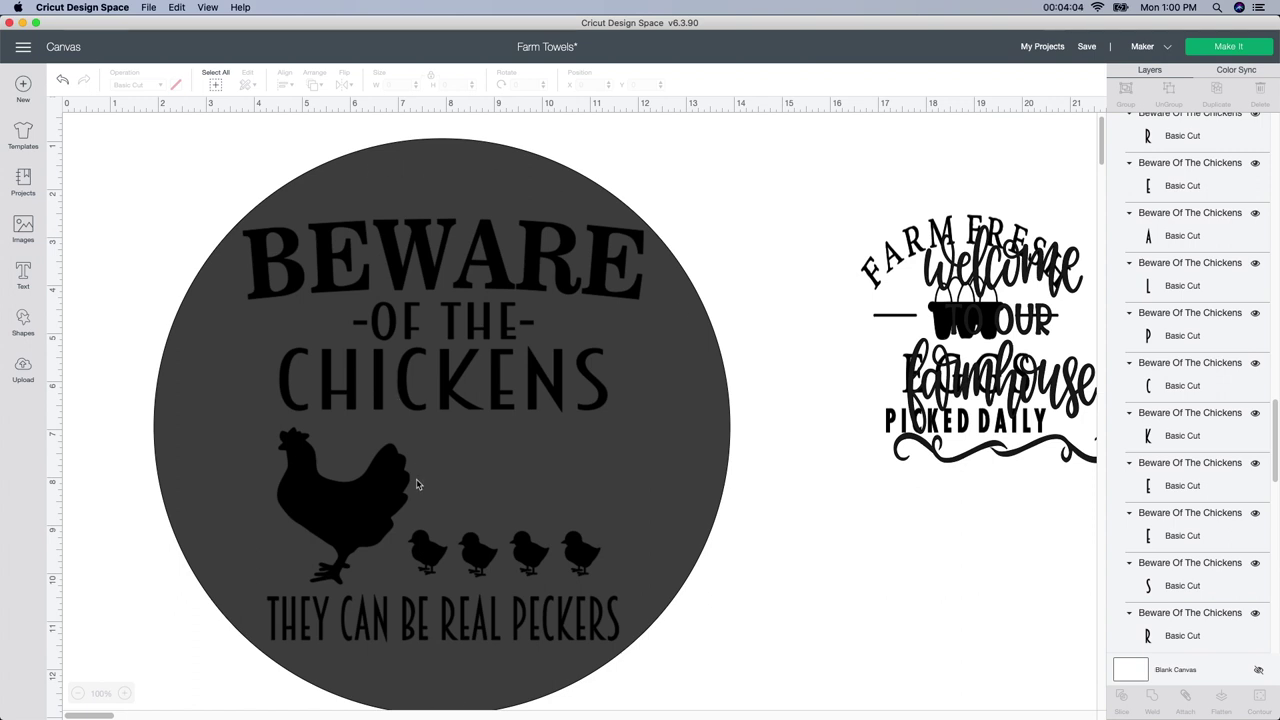
- Detach the "Beware of the Chickens" design into separate pieces and move the circle out from behind it
click(351, 482)
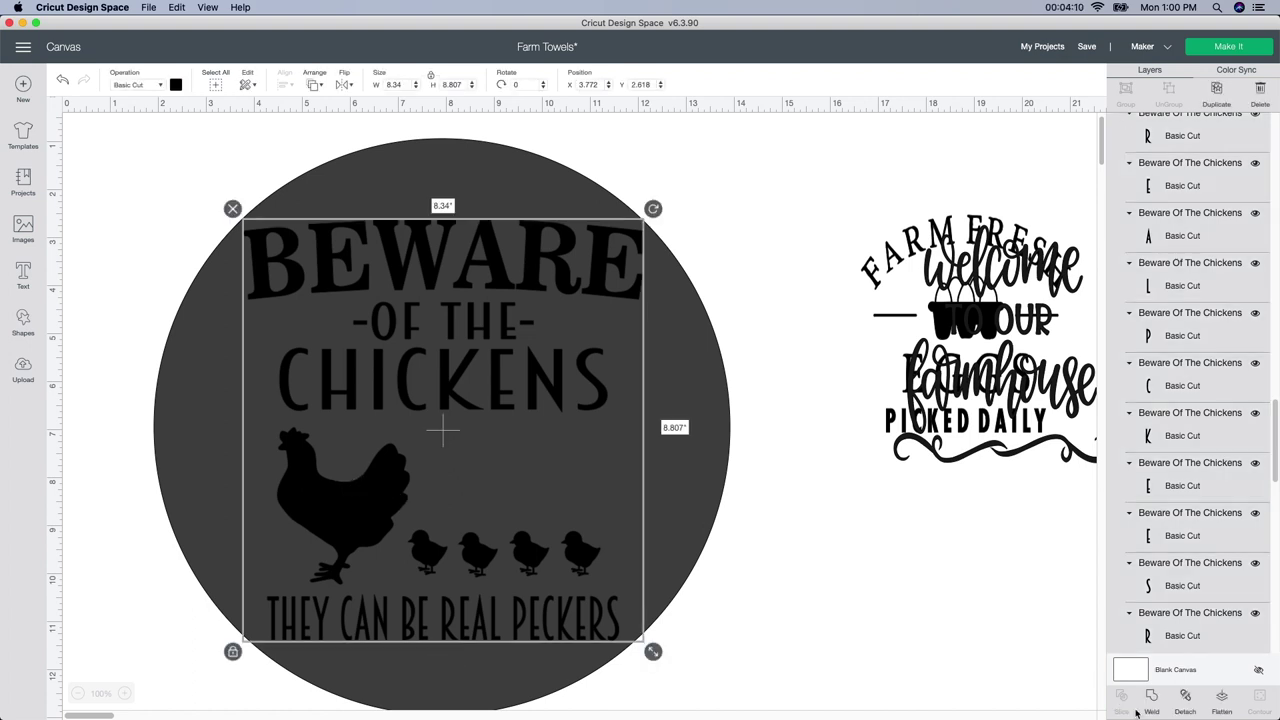
click(1185, 697)
click(430, 552)
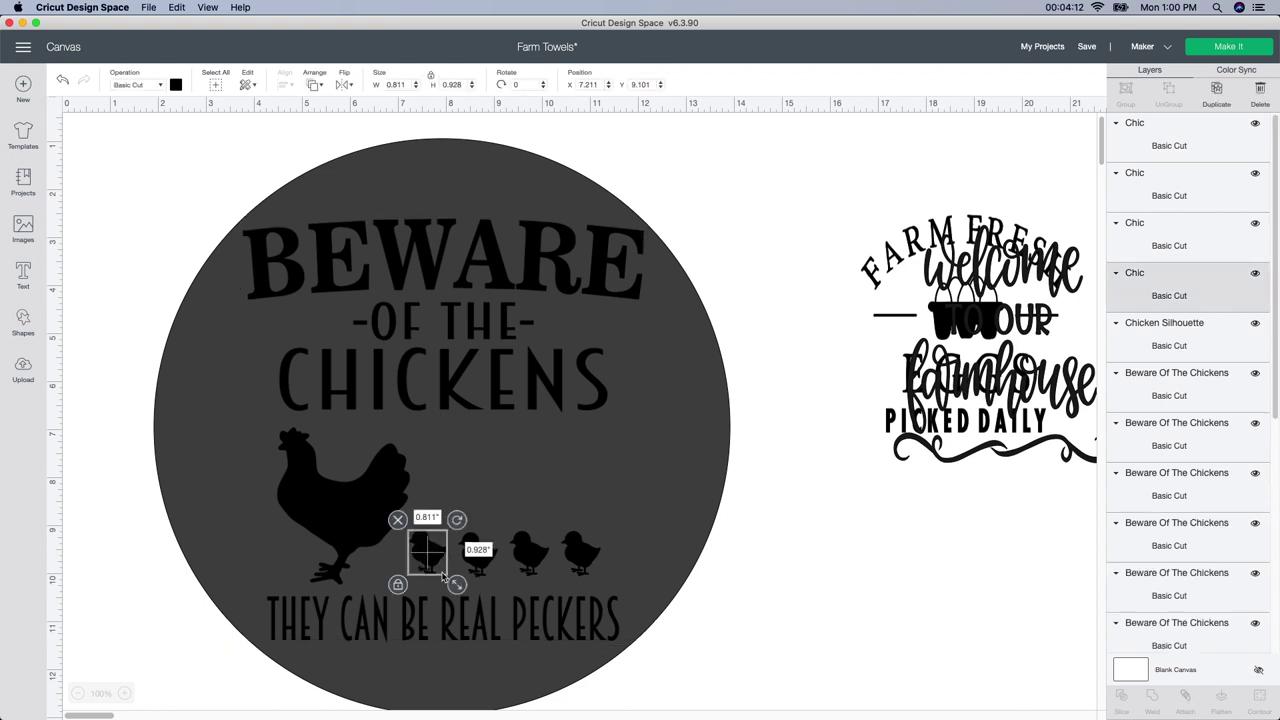
click(360, 514)
click(543, 593)
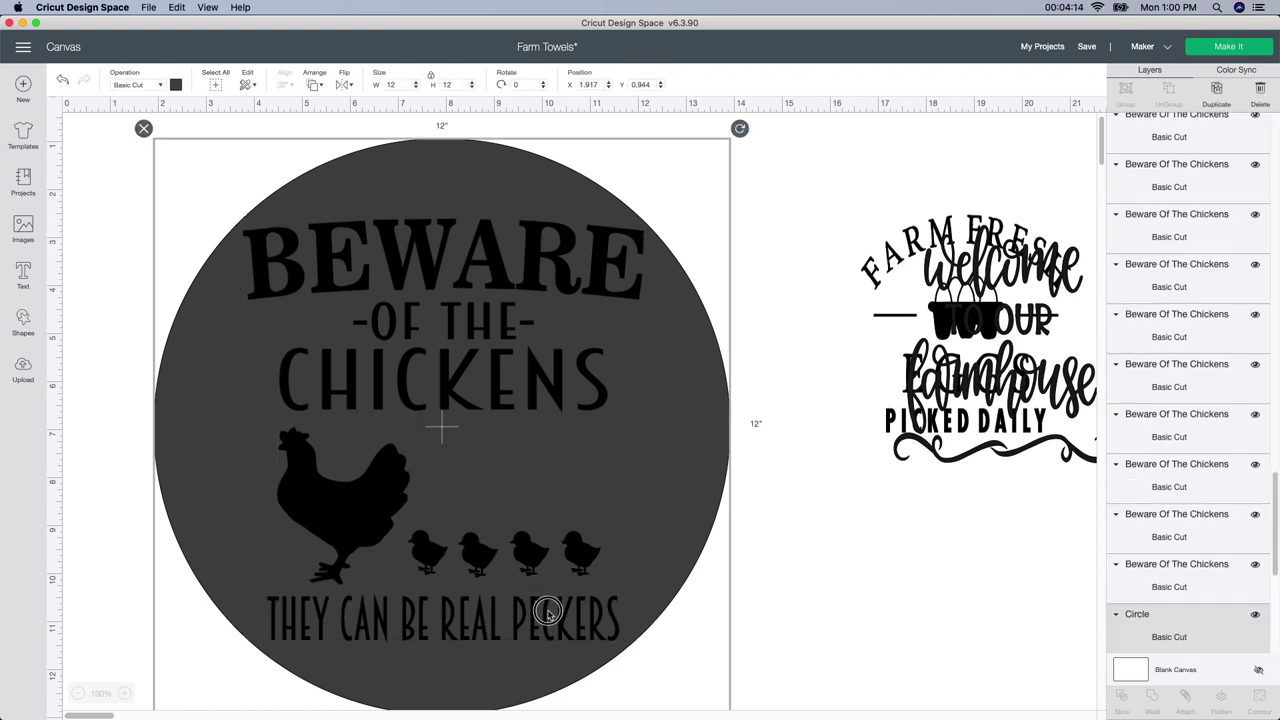
click(547, 615)
click(356, 519)
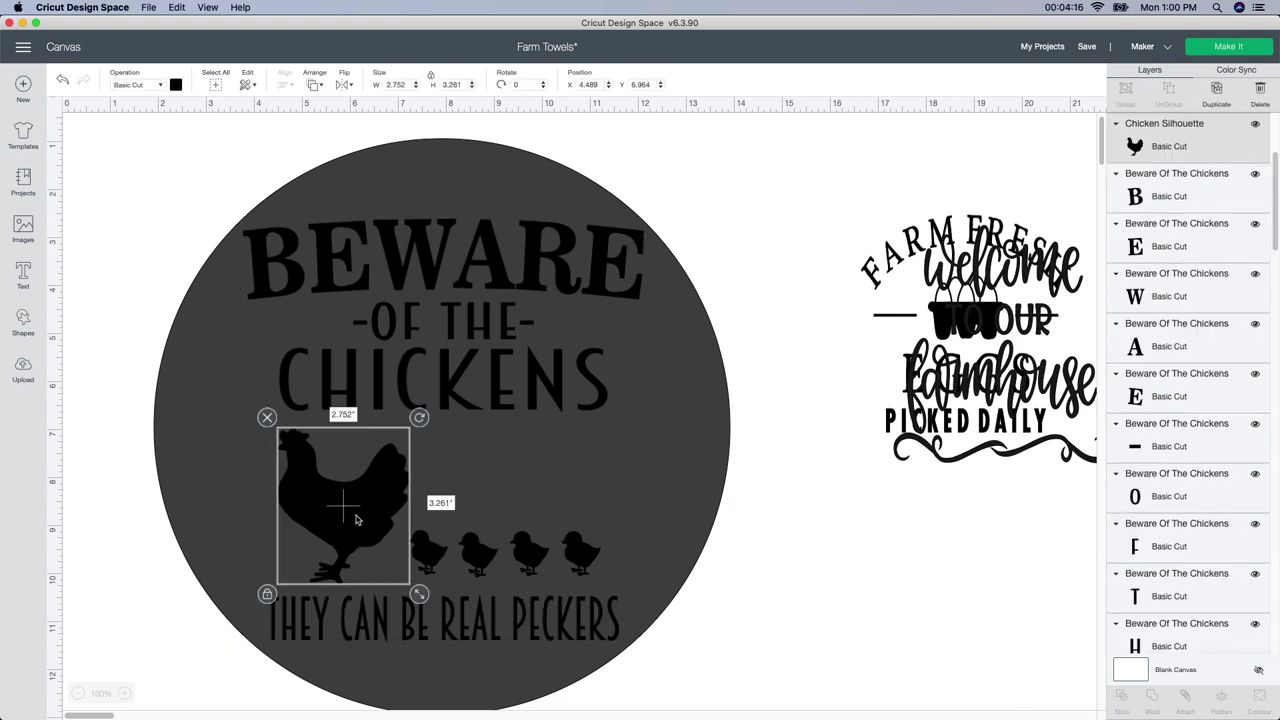
click(667, 442)
drag(667, 442, 1116, 437)
- Attach the hen, chicks and bottom text line into one piece set slightly lower, and the three heading lines into another
drag(189, 436, 652, 674)
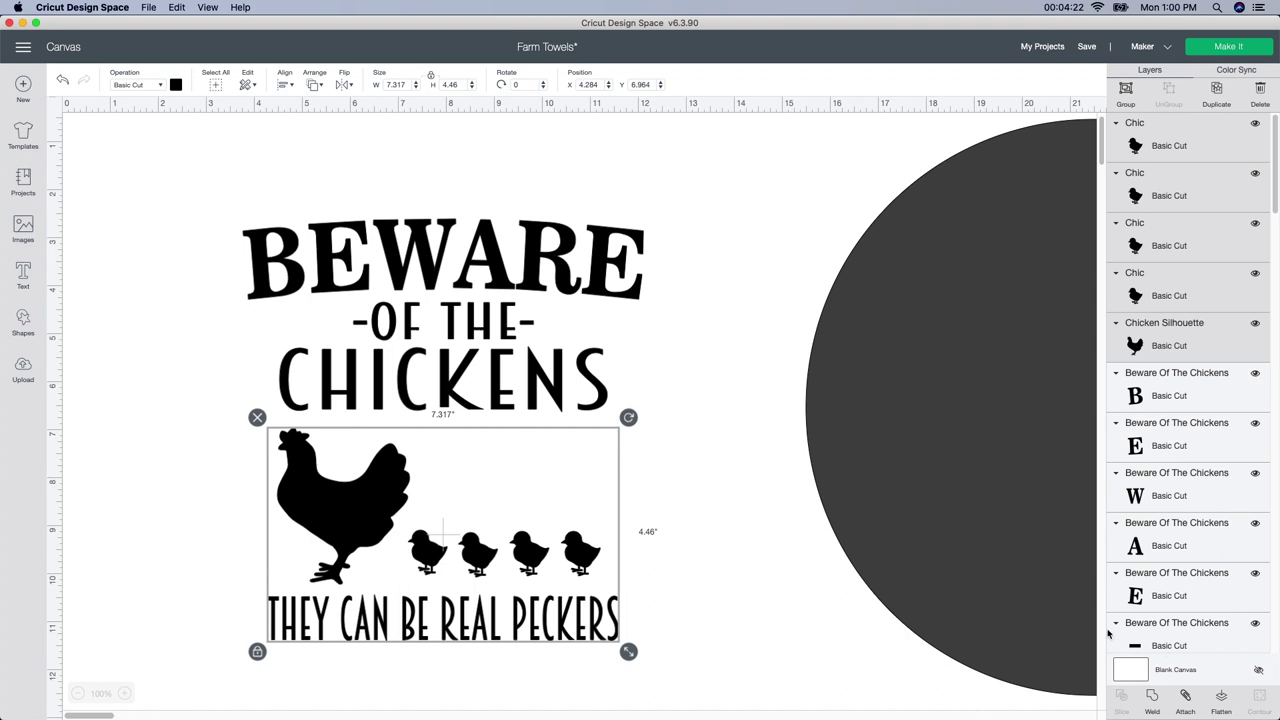
click(1188, 703)
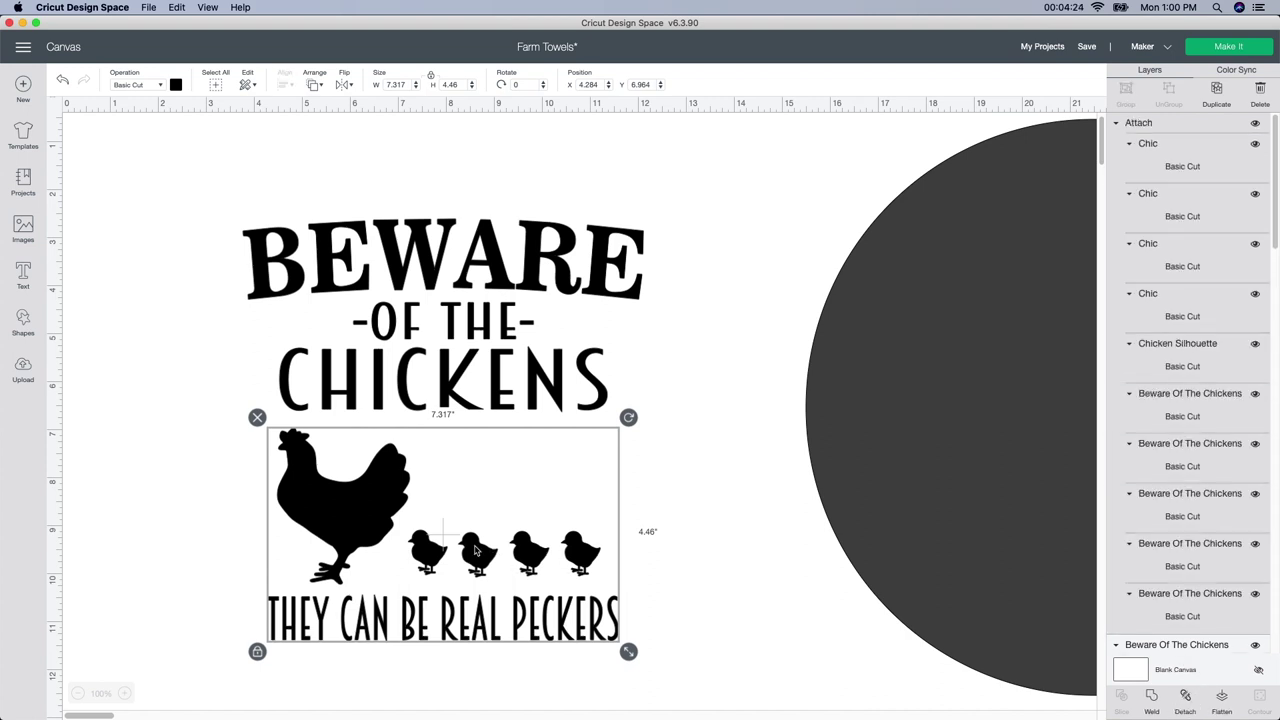
drag(488, 535, 489, 561)
mouse_move(186, 212)
mouse_down()
mouse_move(418, 352)
mouse_move(638, 421)
mouse_up()
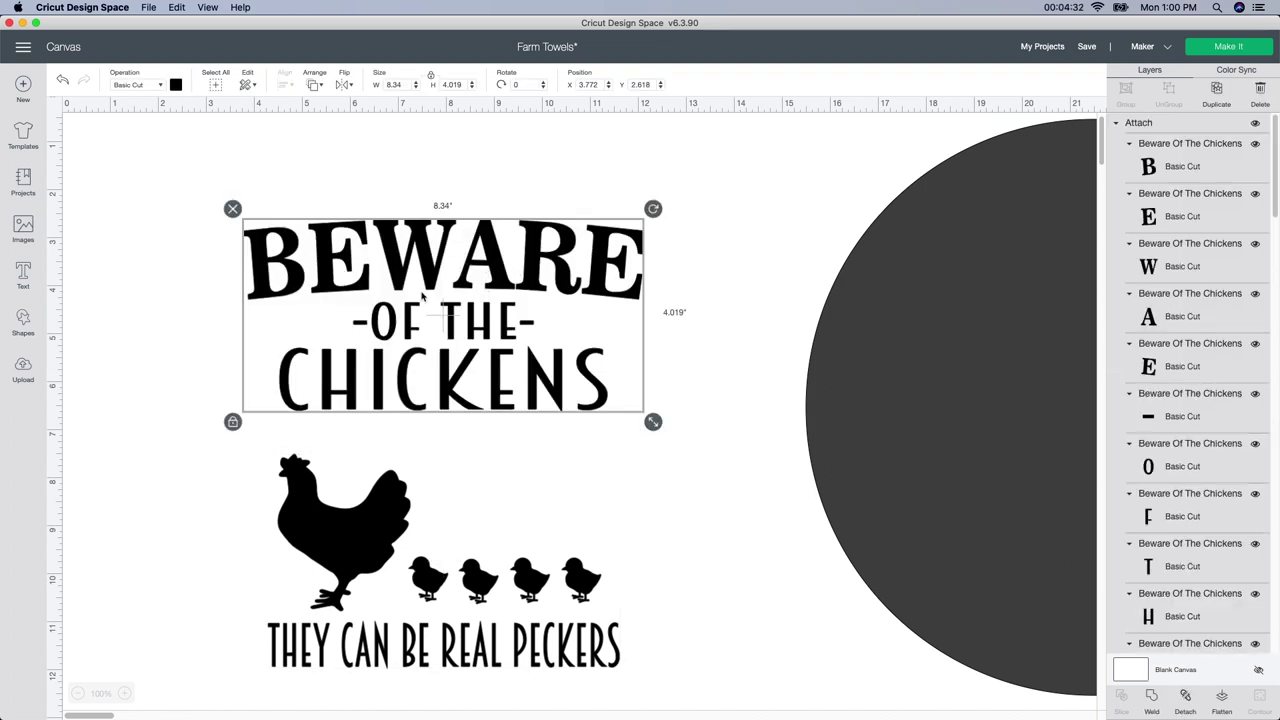
- Move the 12-inch circle back behind the design and shift the hen and bottom text piece up slightly
drag(910, 433, 256, 451)
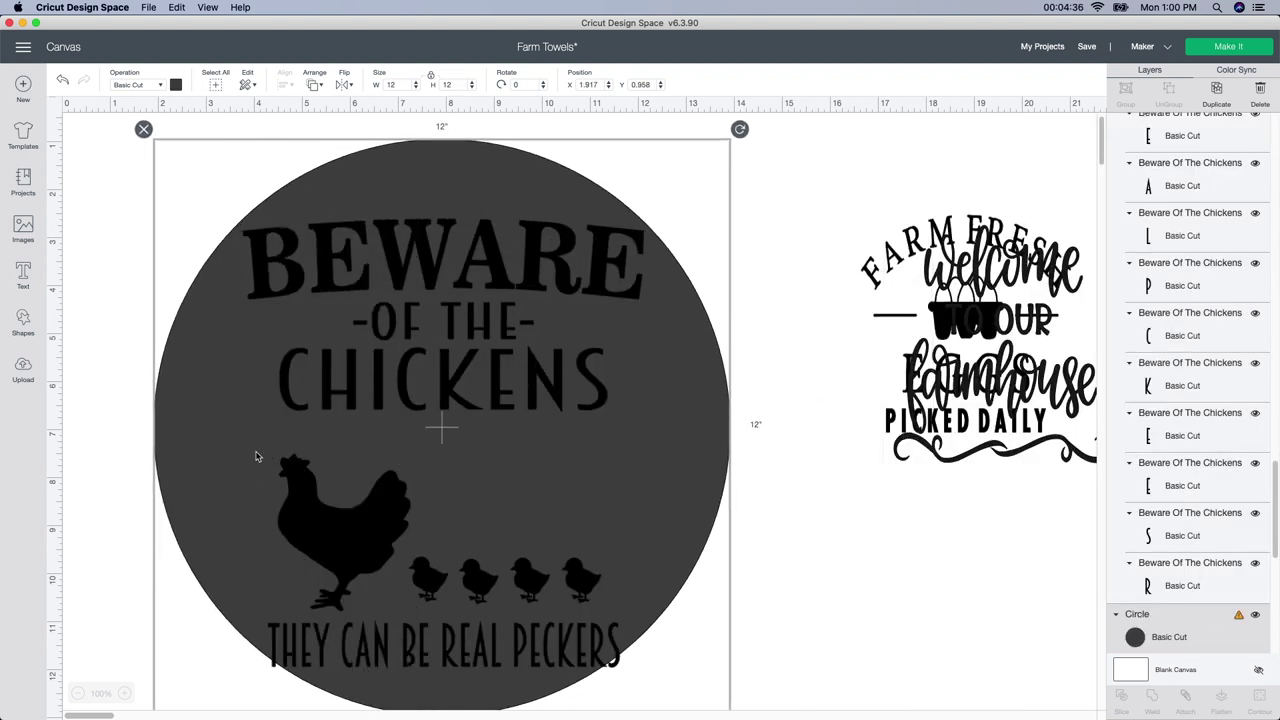
click(459, 594)
drag(459, 594, 460, 584)
- Shrink the "Beware of the Chickens" heading piece to about 8.04 inches wide and adjust its position on the circle
click(489, 292)
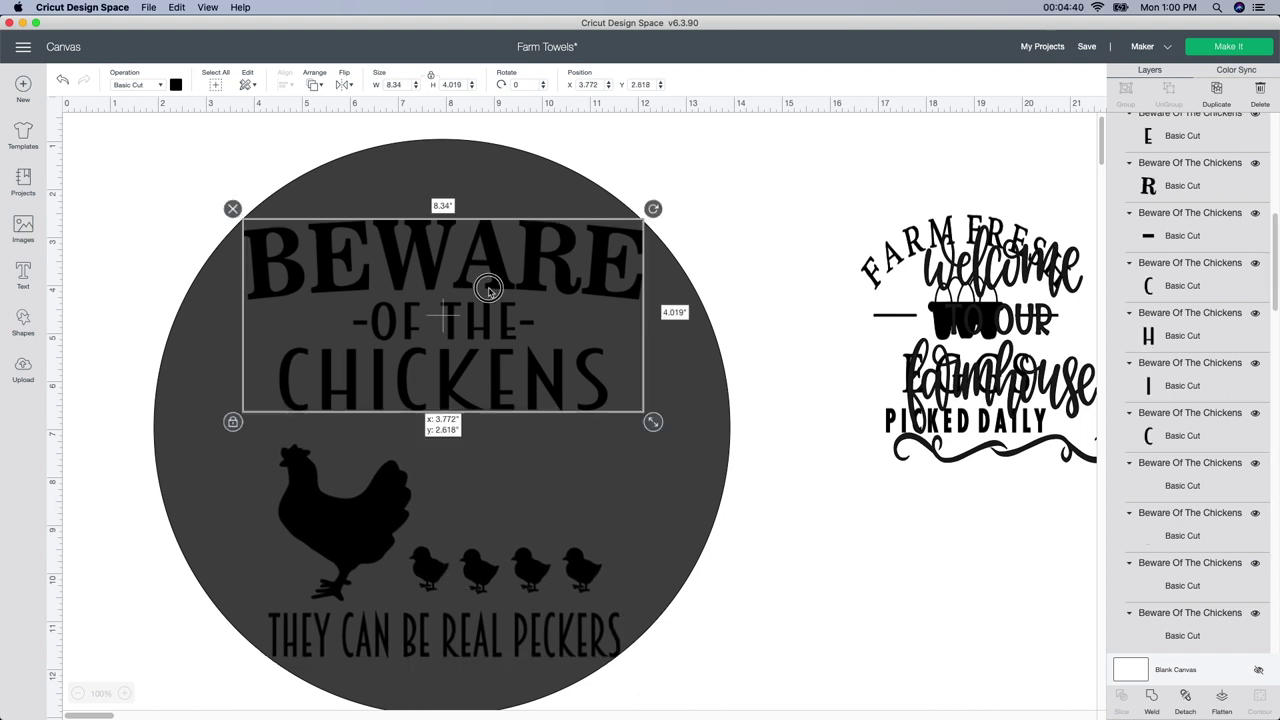
drag(647, 414, 632, 407)
drag(550, 383, 554, 377)
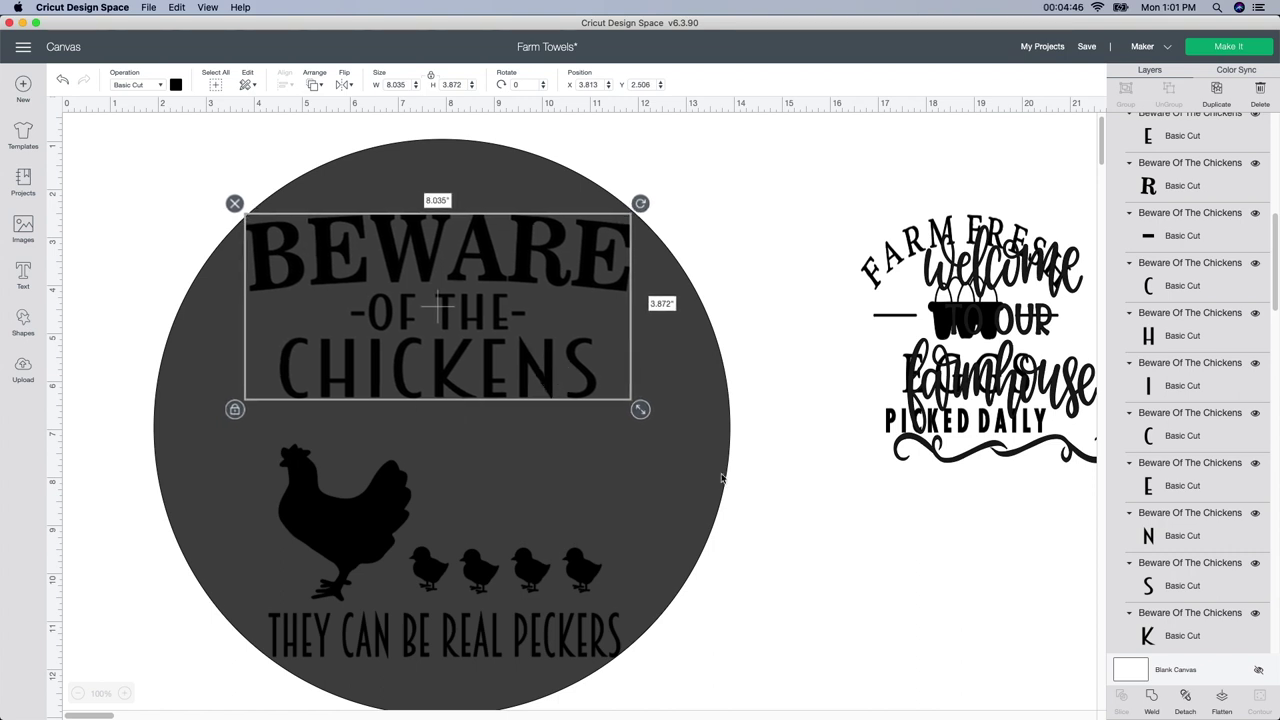
click(842, 528)
- Move the hen, chicks and bottom text piece up closer to the heading
click(488, 598)
drag(486, 598, 488, 586)
click(785, 626)
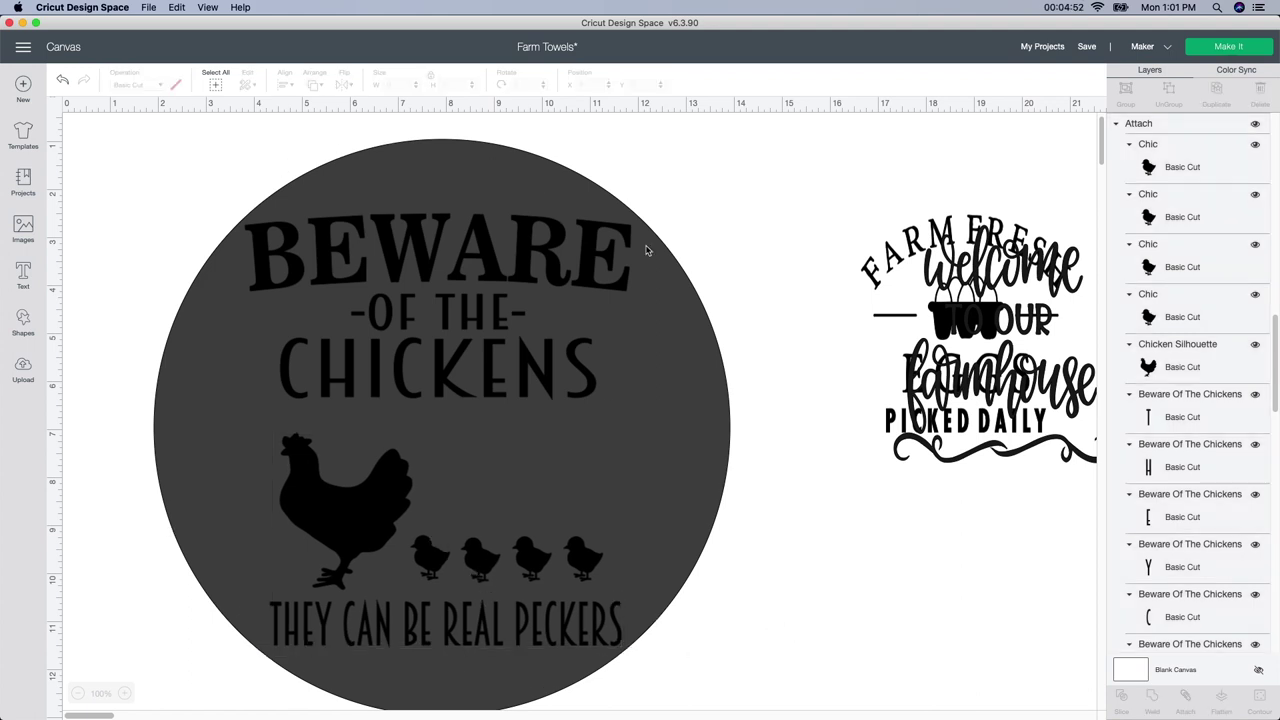
click(441, 370)
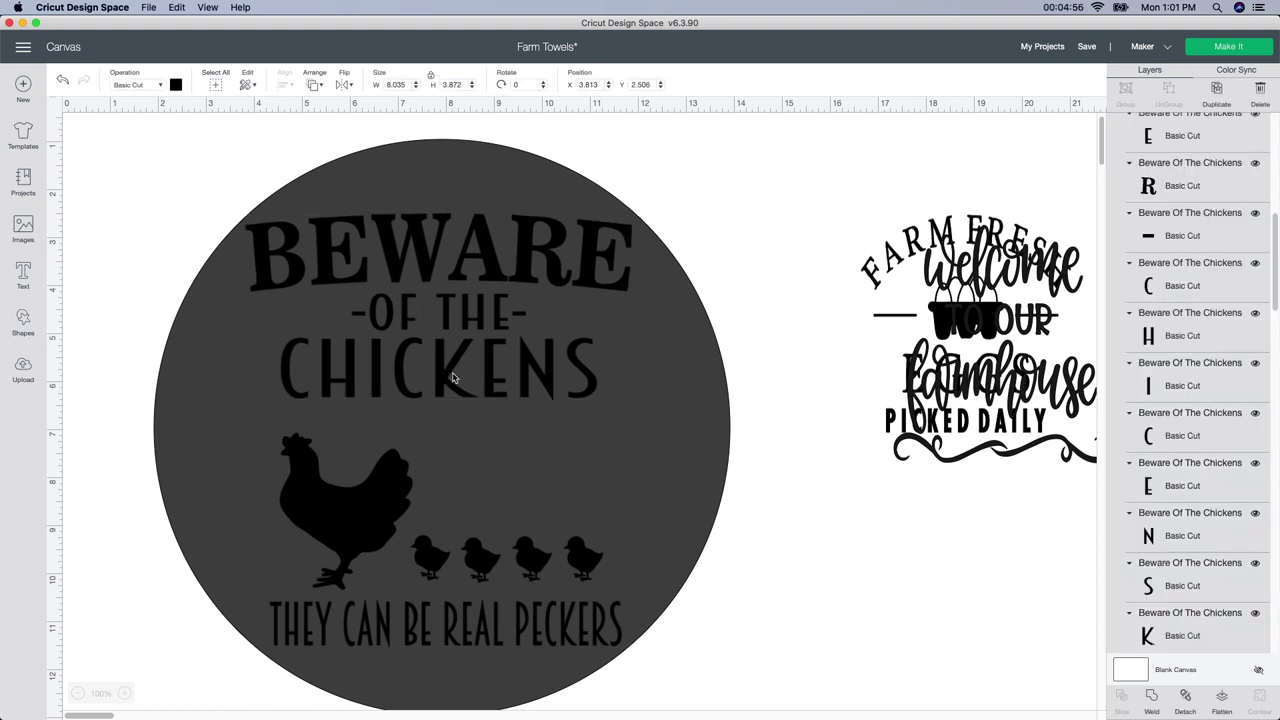
click(782, 613)
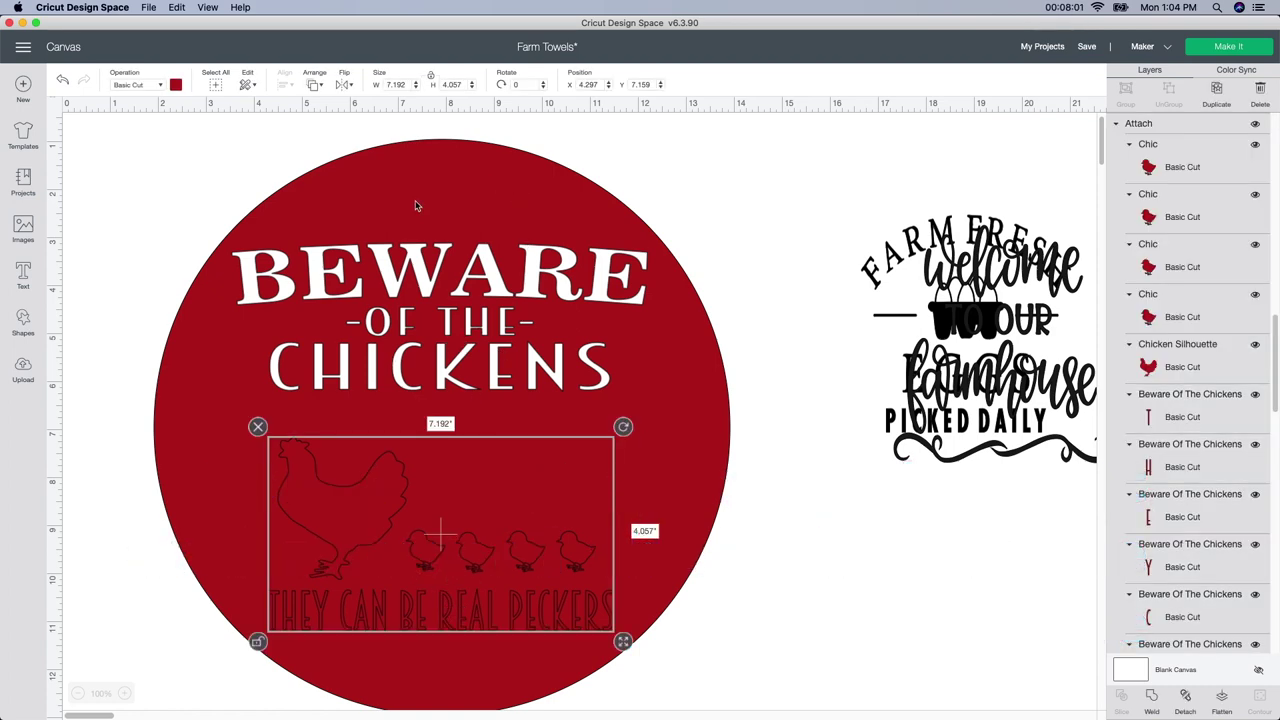
- Move the "Beware of the Chickens" design to the canvas's upper-left corner and place the red 12-inch circle below it
drag(416, 204, 996, 420)
drag(144, 208, 598, 642)
scroll(570, 600, down, 5)
drag(443, 368, 250, 209)
drag(946, 434, 430, 558)
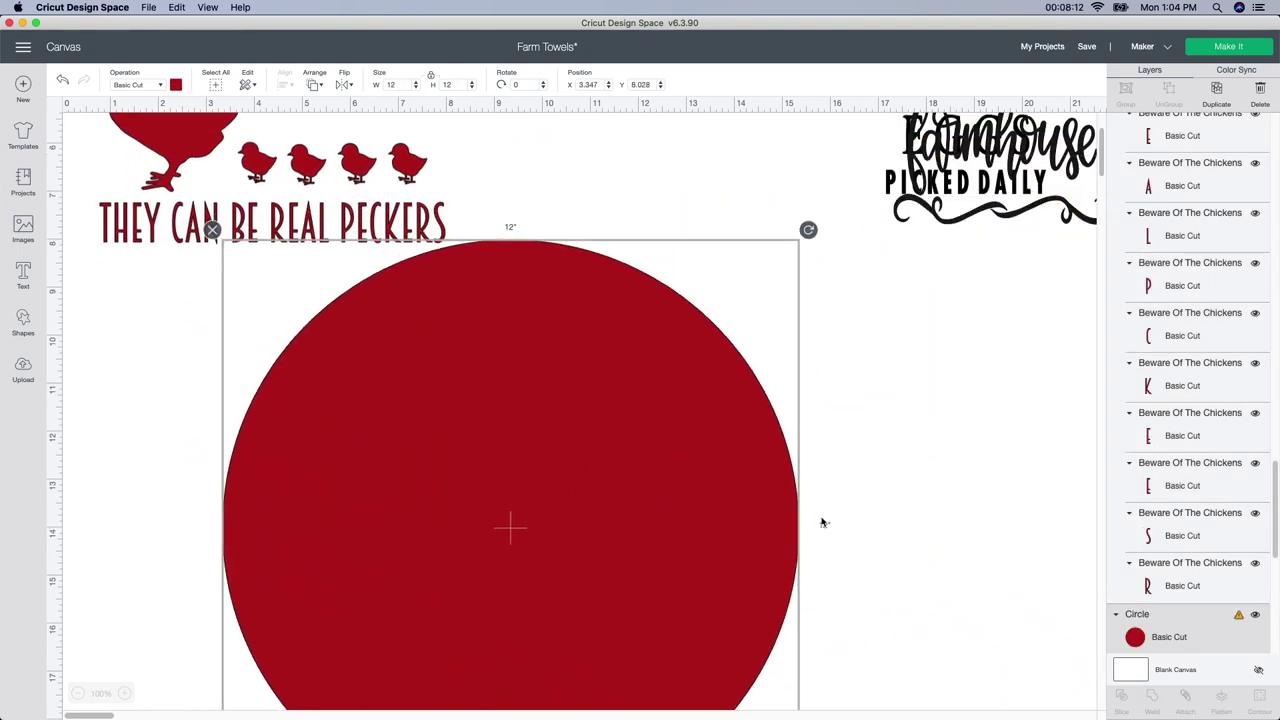
- Place the "Farm Fresh Eggs Picked Daily" design on the red circle and bring it to the front
drag(997, 178, 524, 553)
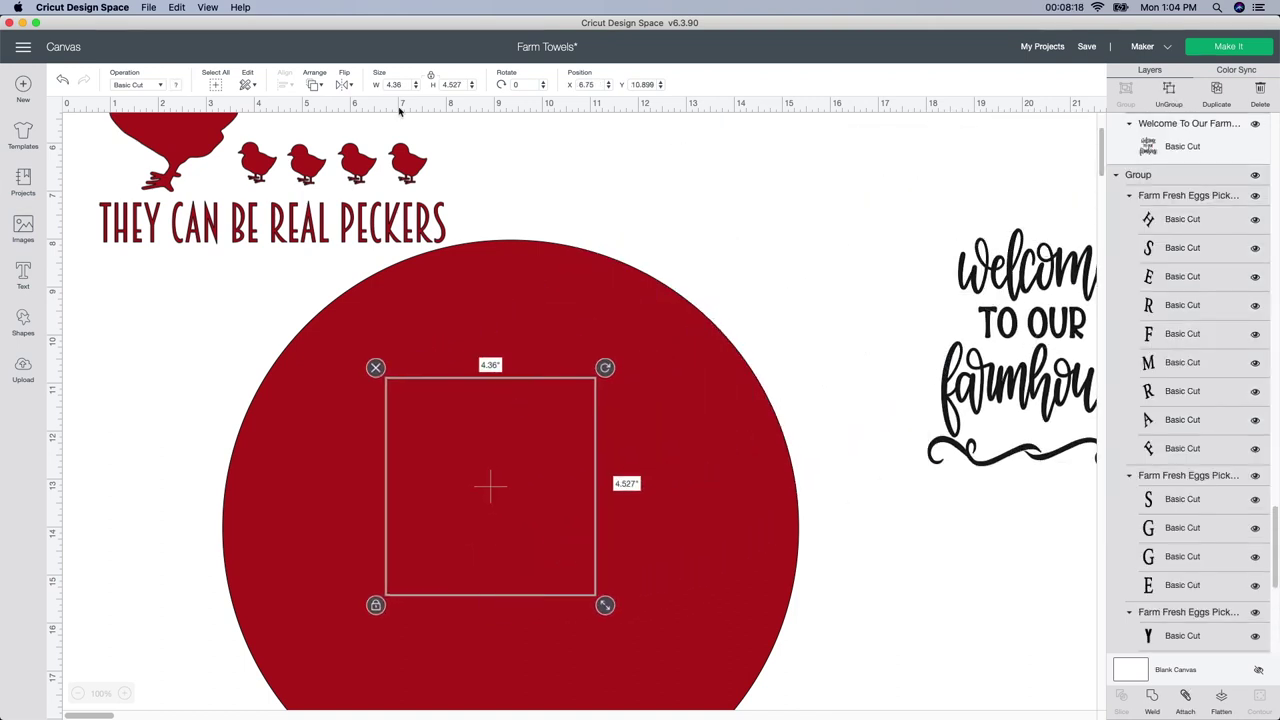
click(306, 86)
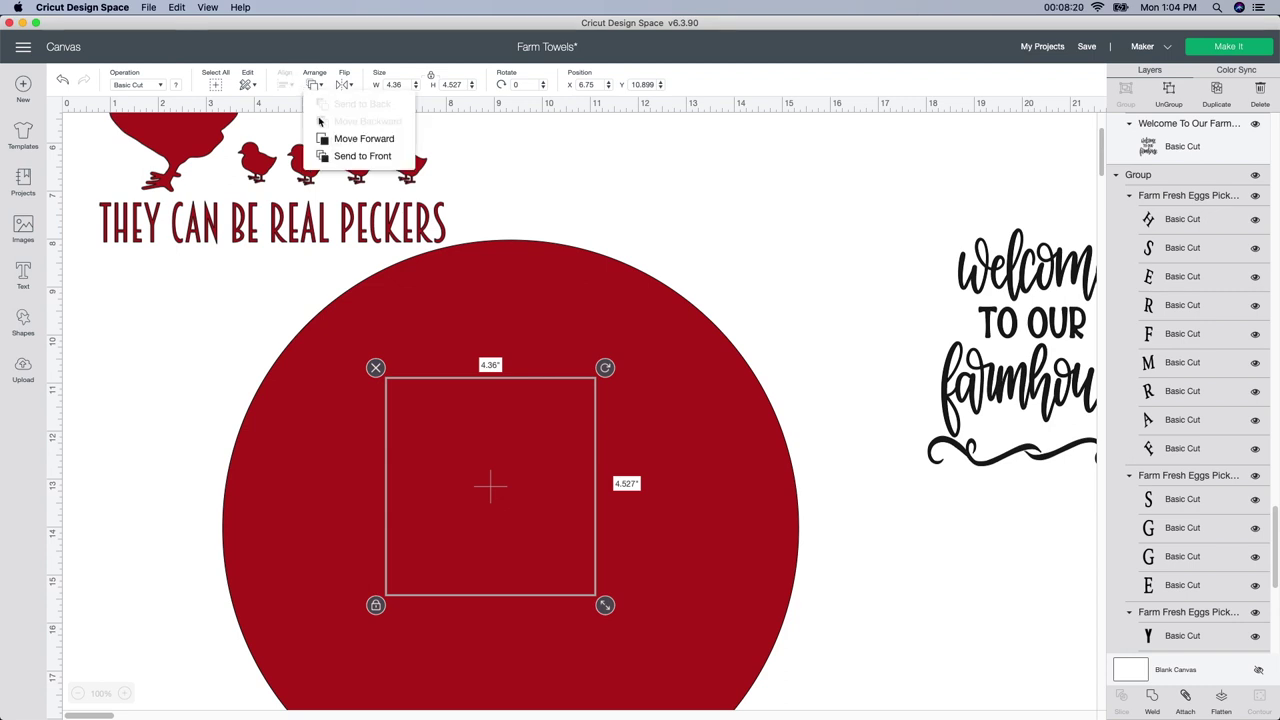
click(360, 155)
drag(452, 432, 414, 362)
- Unlock the "Farm Fresh Eggs" design's proportions, enlarge it to about 8.03 by 8.39 inches and reposition it on the circle
click(345, 544)
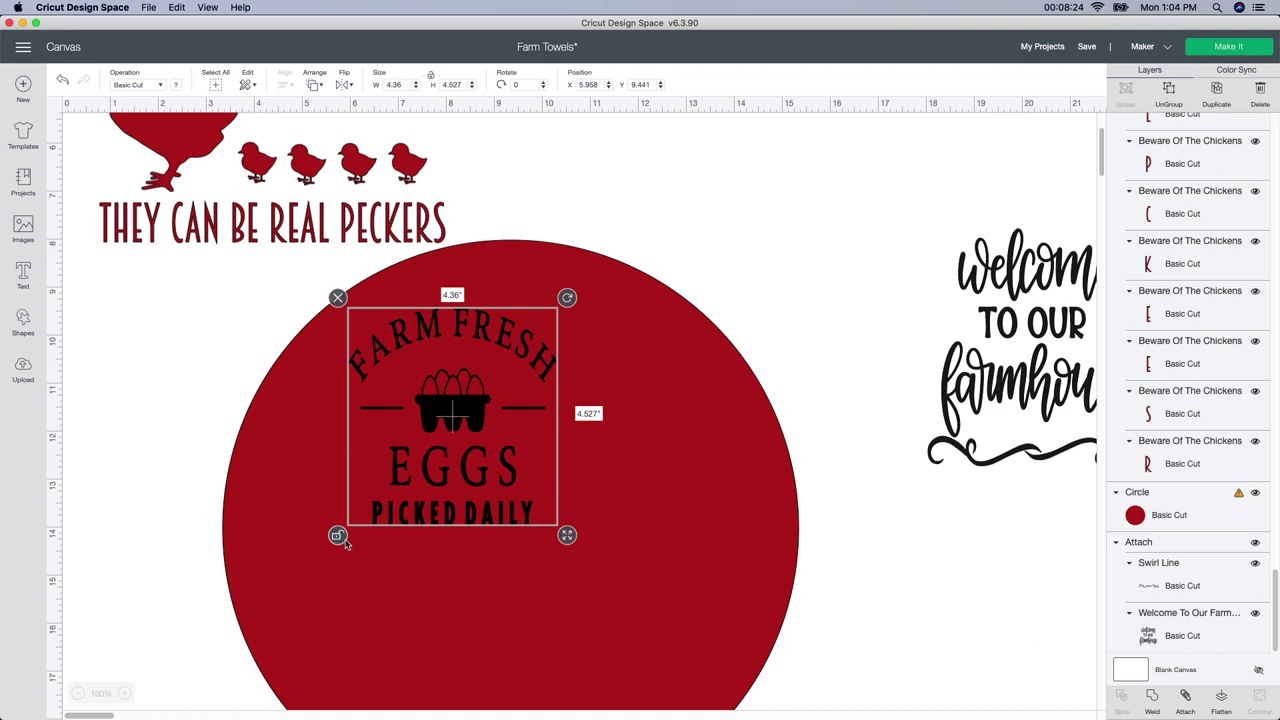
drag(567, 535, 743, 719)
scroll(865, 604, down, 1)
drag(608, 528, 550, 566)
scroll(857, 576, down, 1)
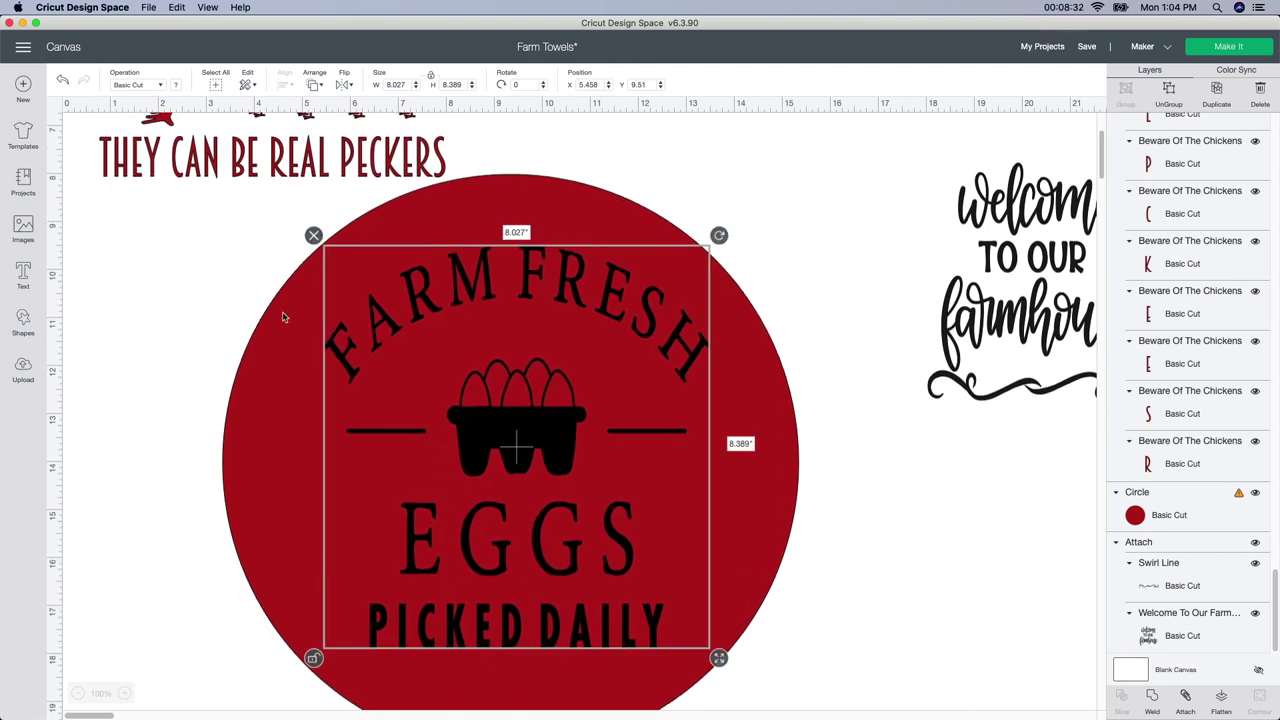
click(867, 641)
scroll(812, 604, down, 1)
scroll(803, 610, down, 1)
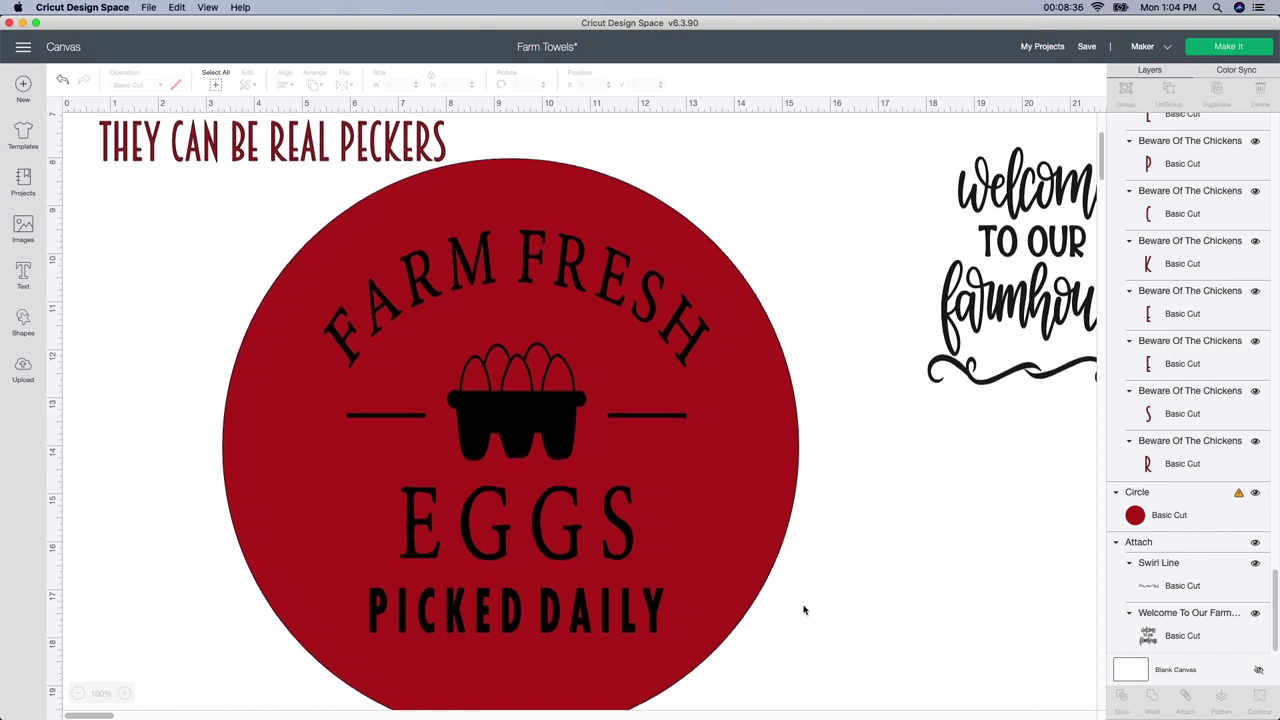
click(565, 575)
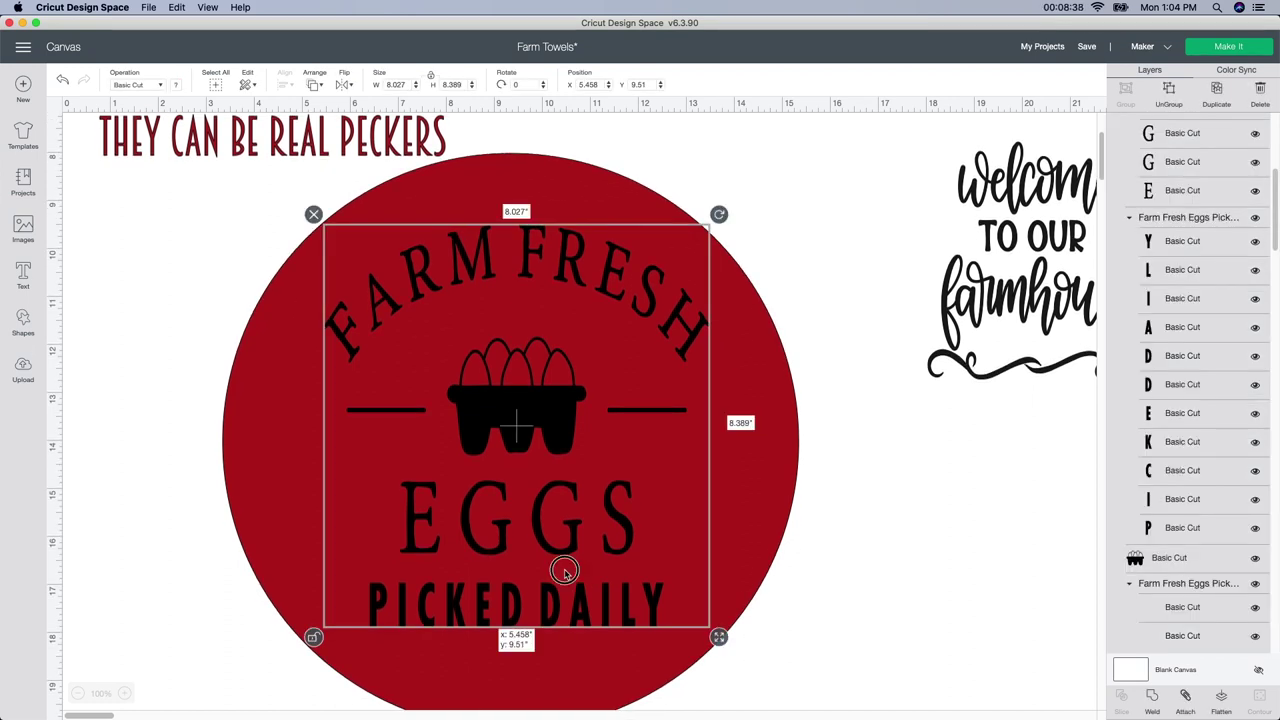
- Recolor the 12-inch circle from the material colors to light gray
click(740, 527)
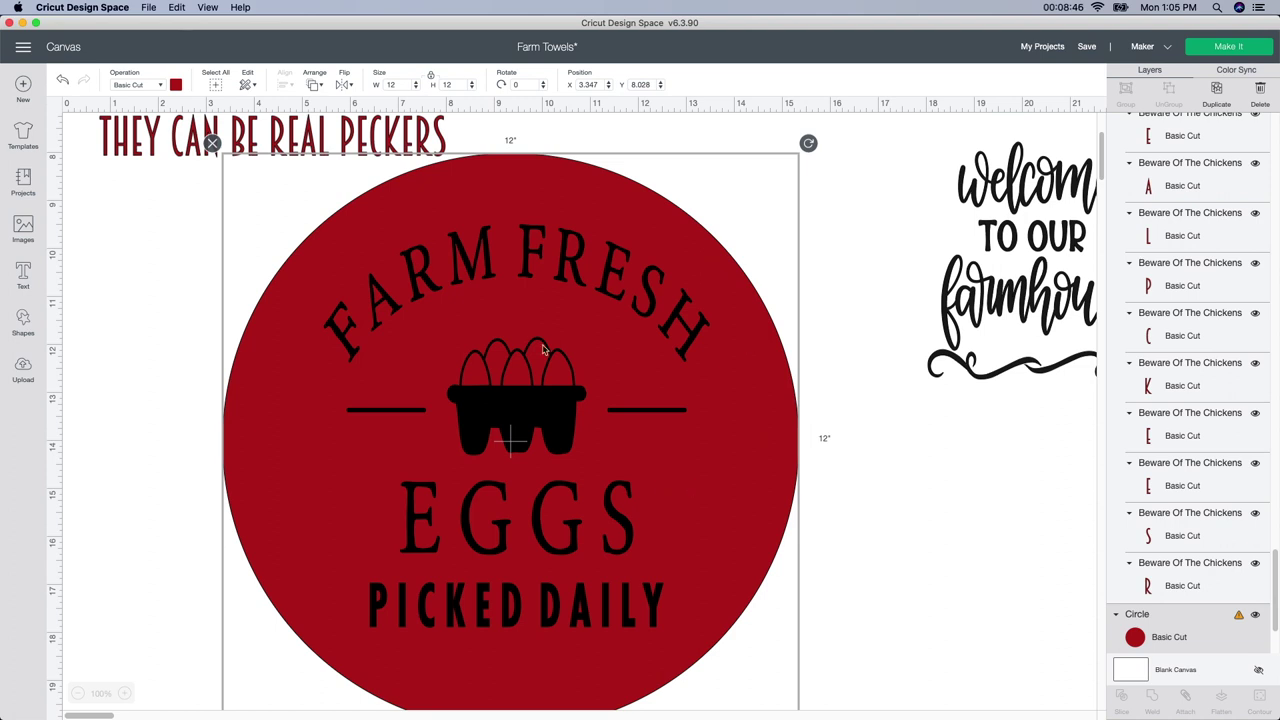
click(176, 86)
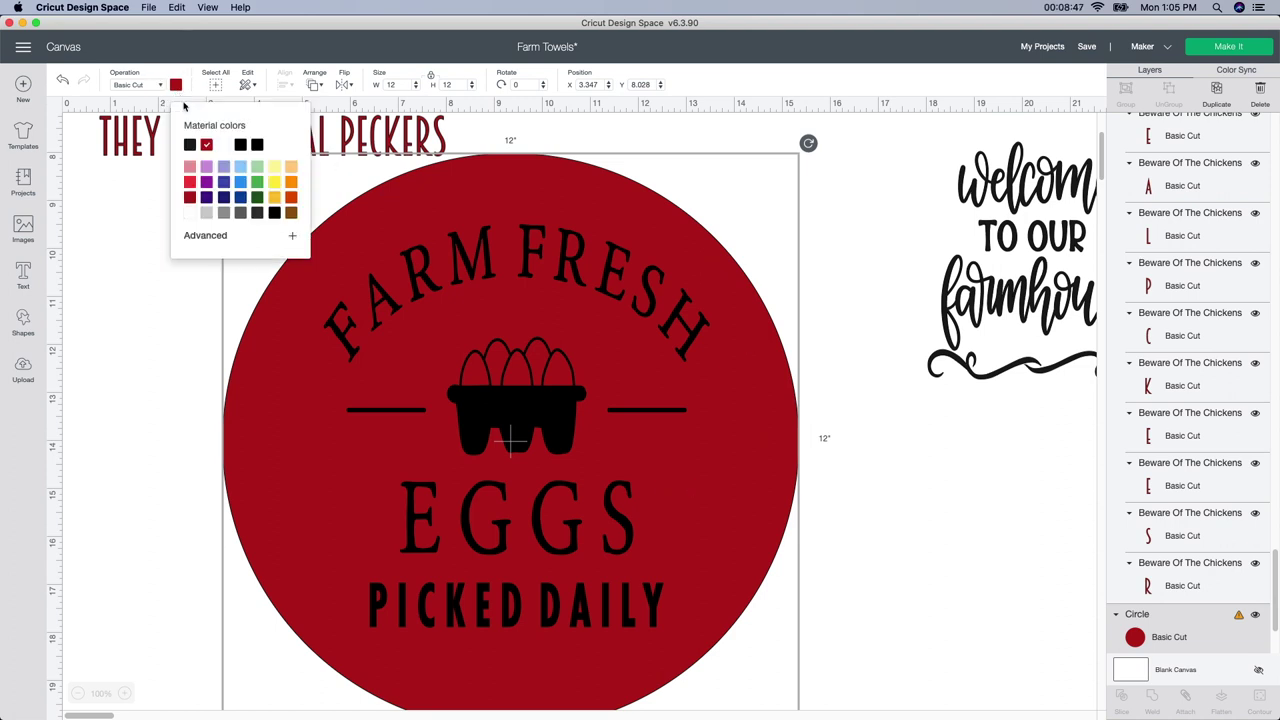
click(207, 212)
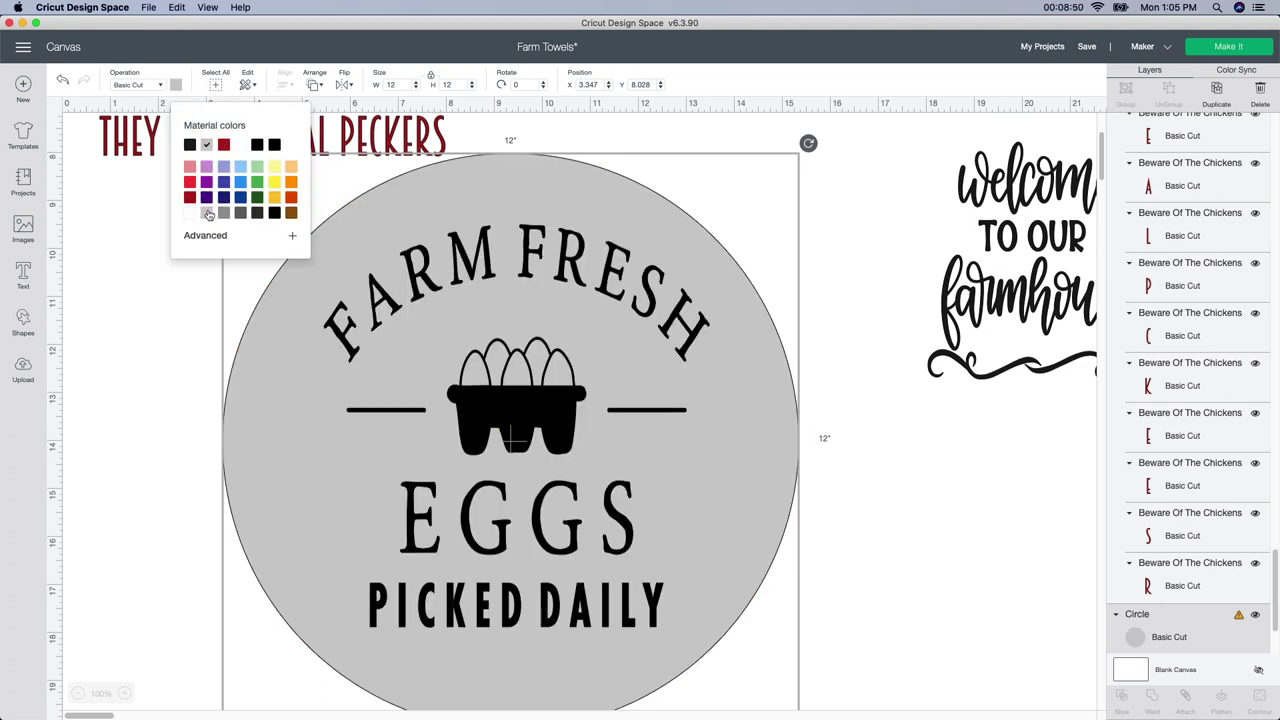
- Widen the "Farm Fresh Eggs" design to about 8.94 by 8.42 inches and center it horizontally on the circle
click(540, 522)
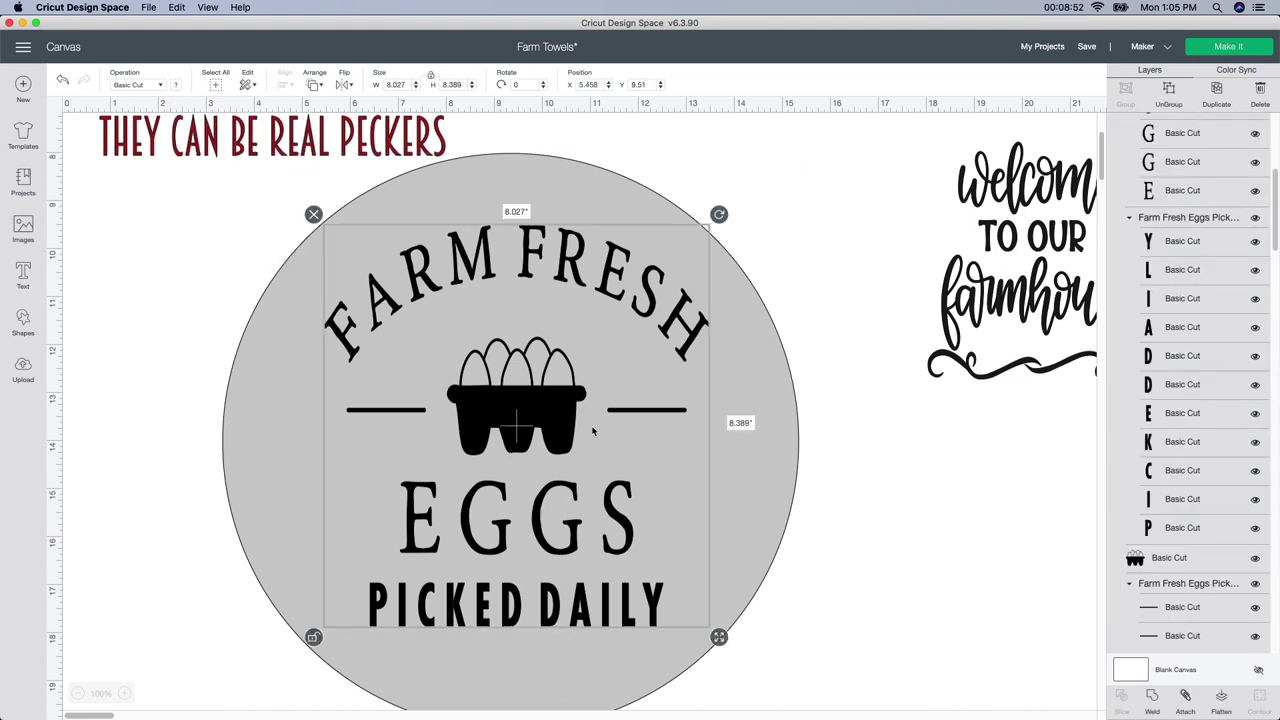
drag(593, 417, 592, 416)
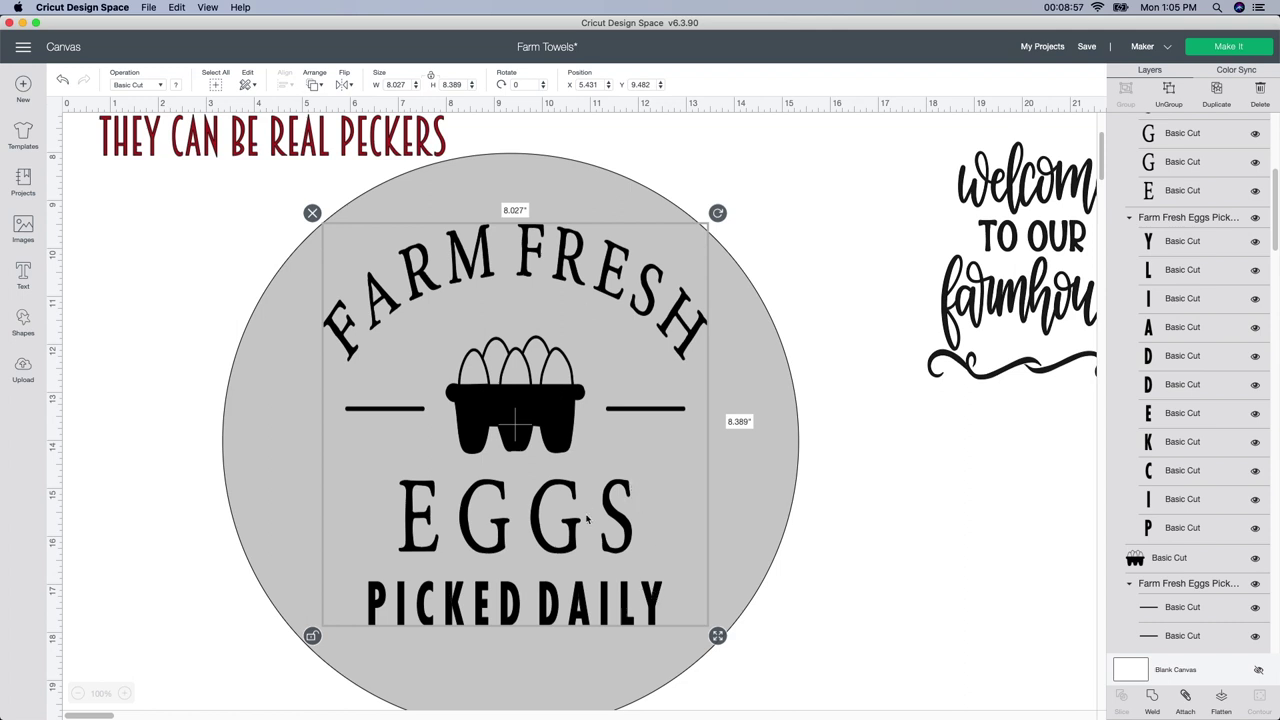
drag(717, 645, 761, 642)
drag(616, 545, 590, 538)
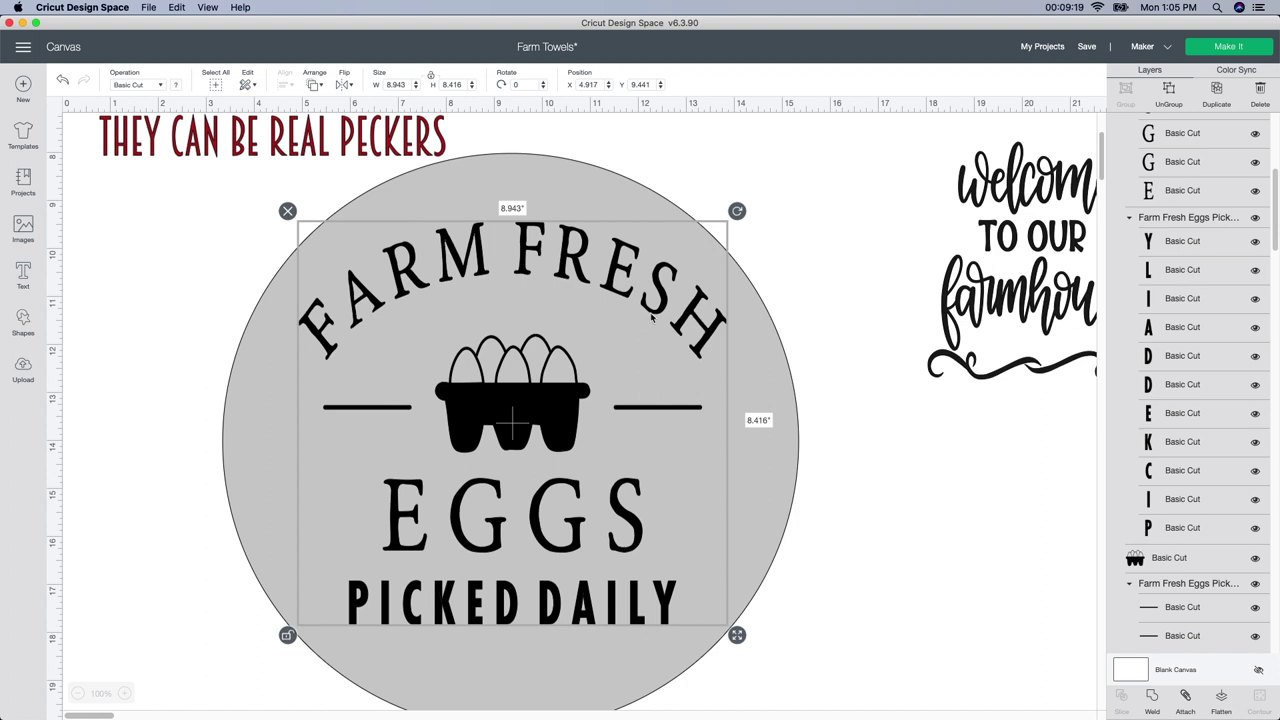
click(871, 655)
scroll(871, 655, down, 2)
click(540, 596)
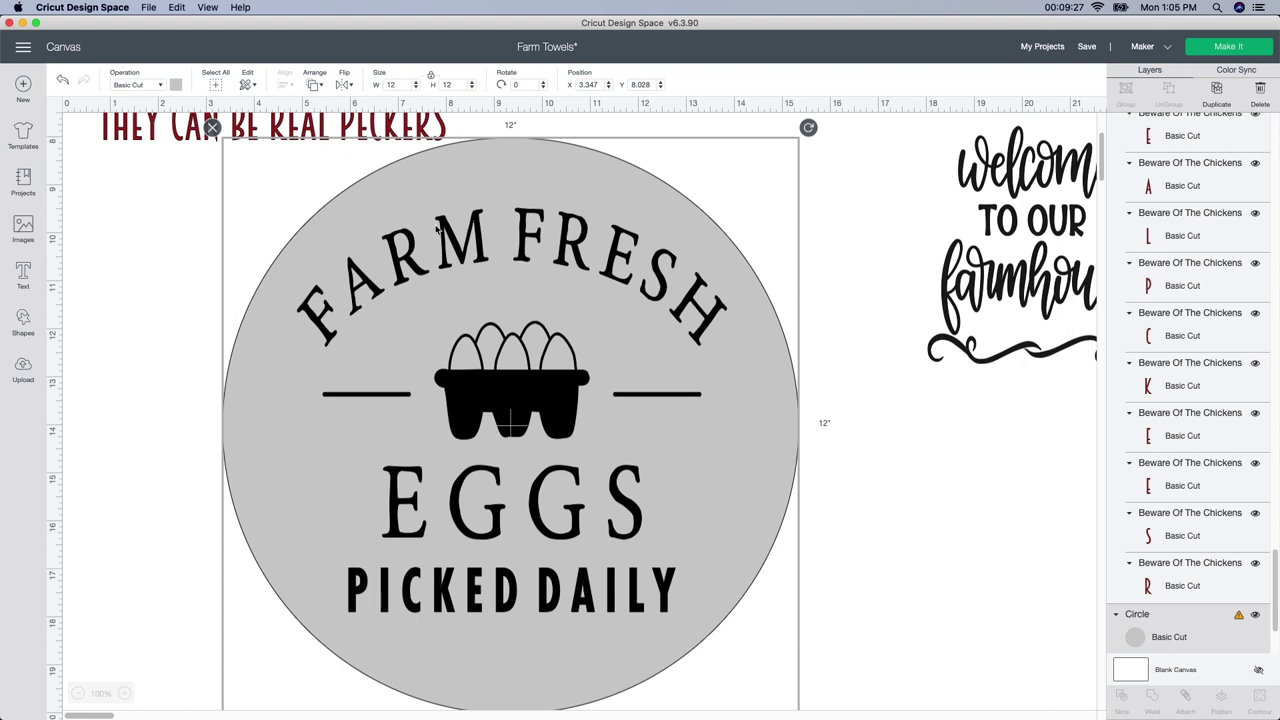
click(989, 483)
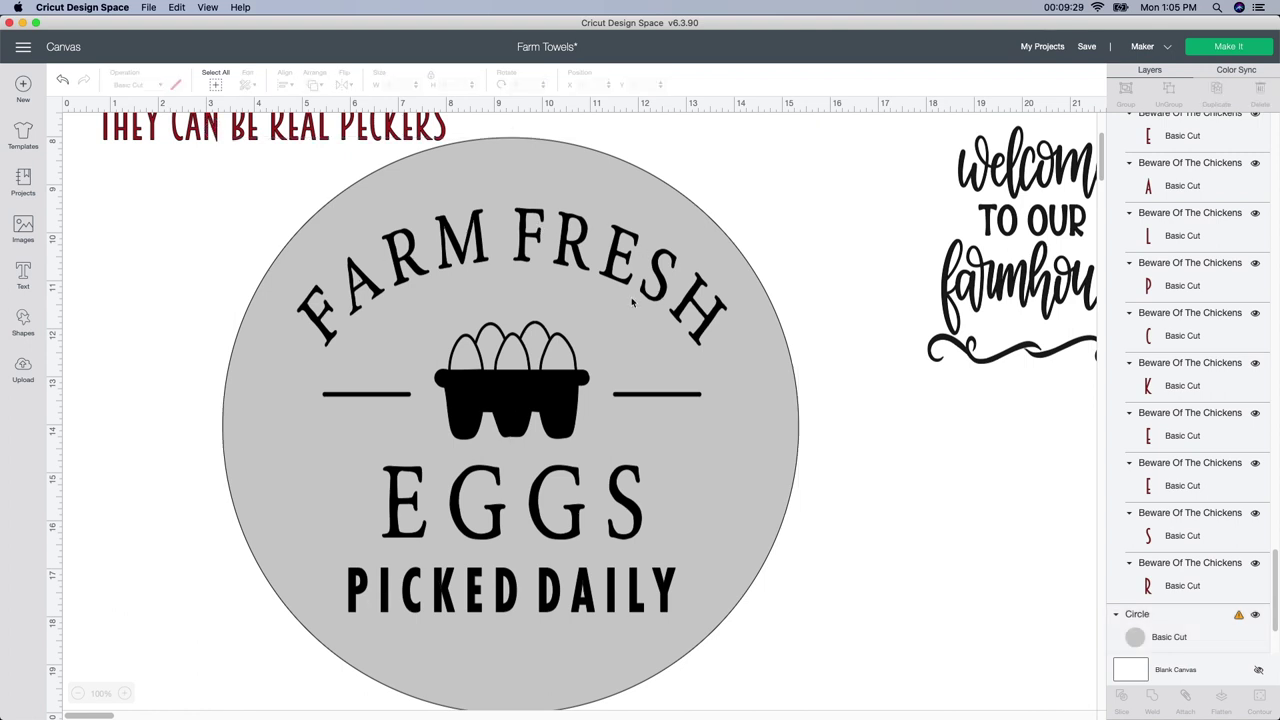
- Raise the "Farm Fresh Eggs" design slightly, enlarge it to about 9.44 by 8.64 inches and recenter it on the circle
click(575, 240)
drag(575, 240, 576, 230)
click(891, 551)
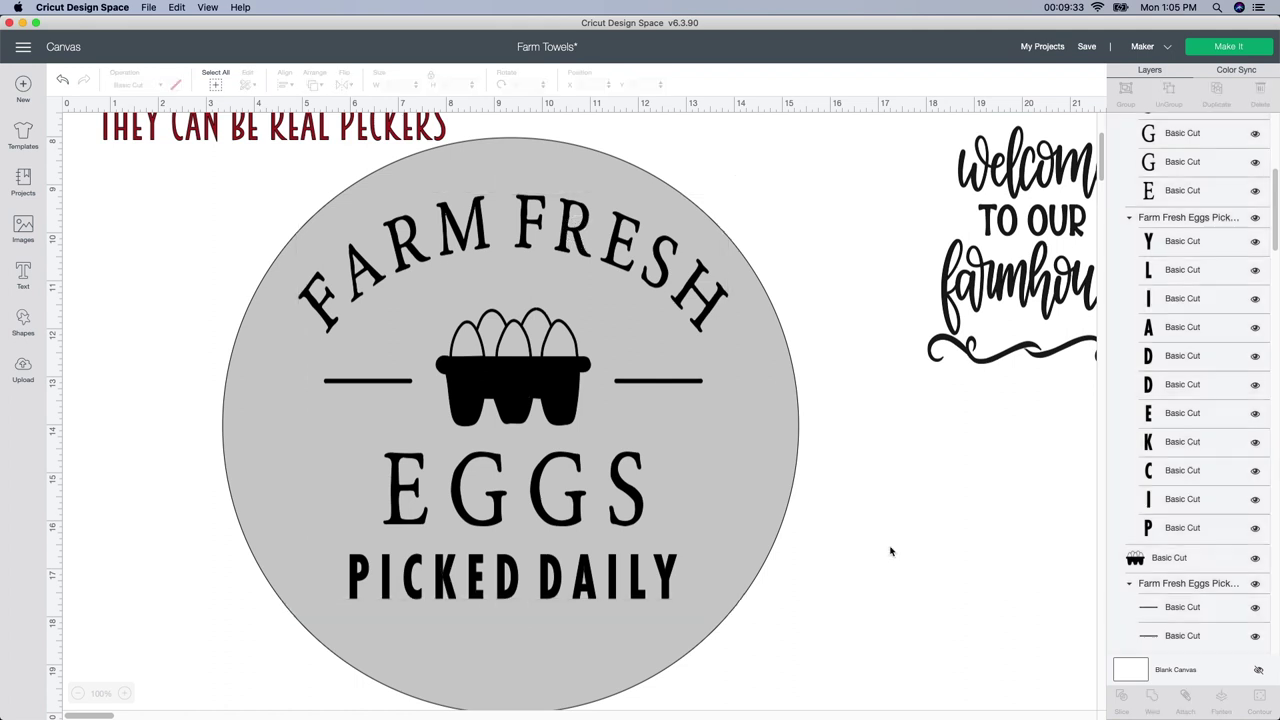
click(592, 578)
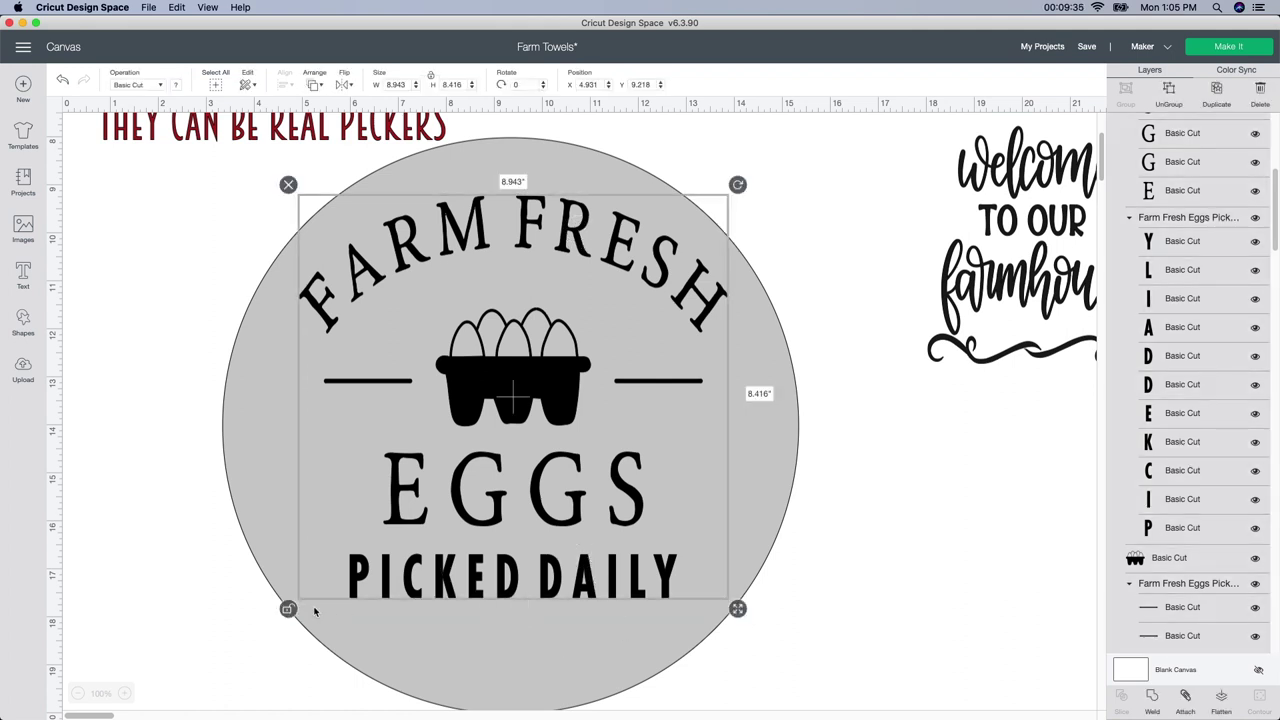
drag(737, 609, 761, 620)
drag(628, 566, 614, 560)
click(822, 640)
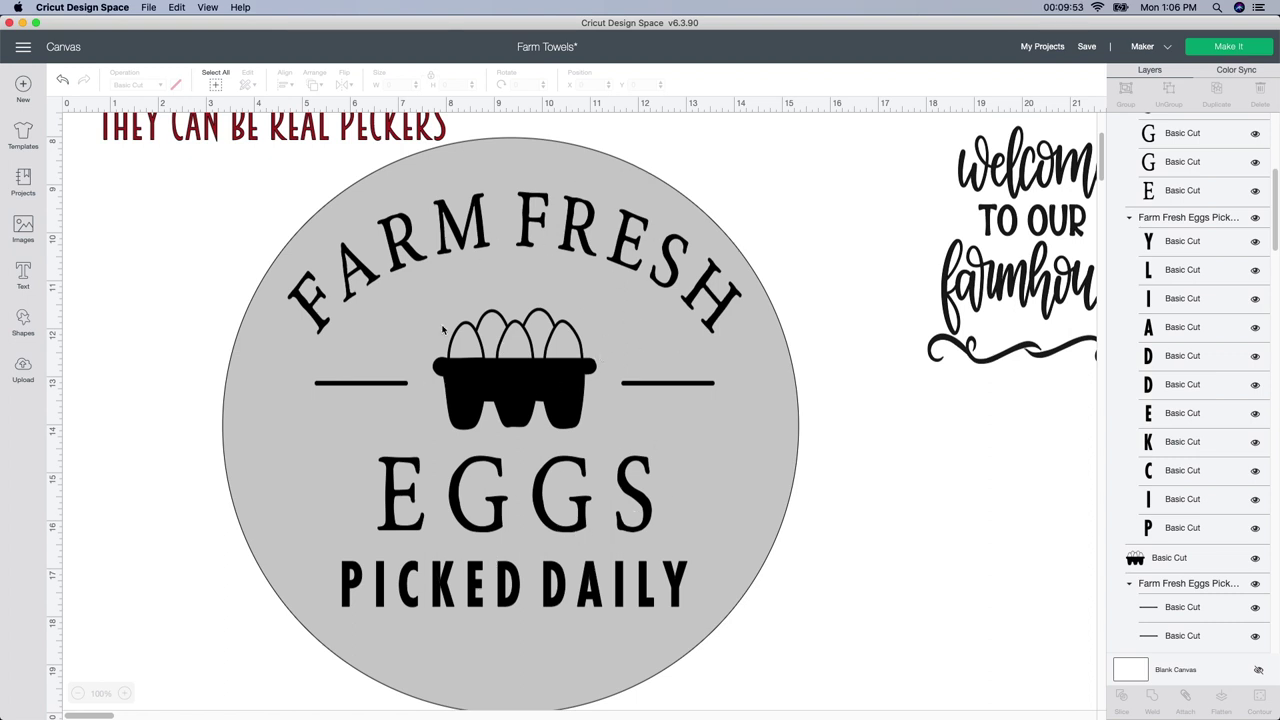
- Attach all parts of the "Farm Fresh Eggs Picked Daily" design into one piece
click(640, 245)
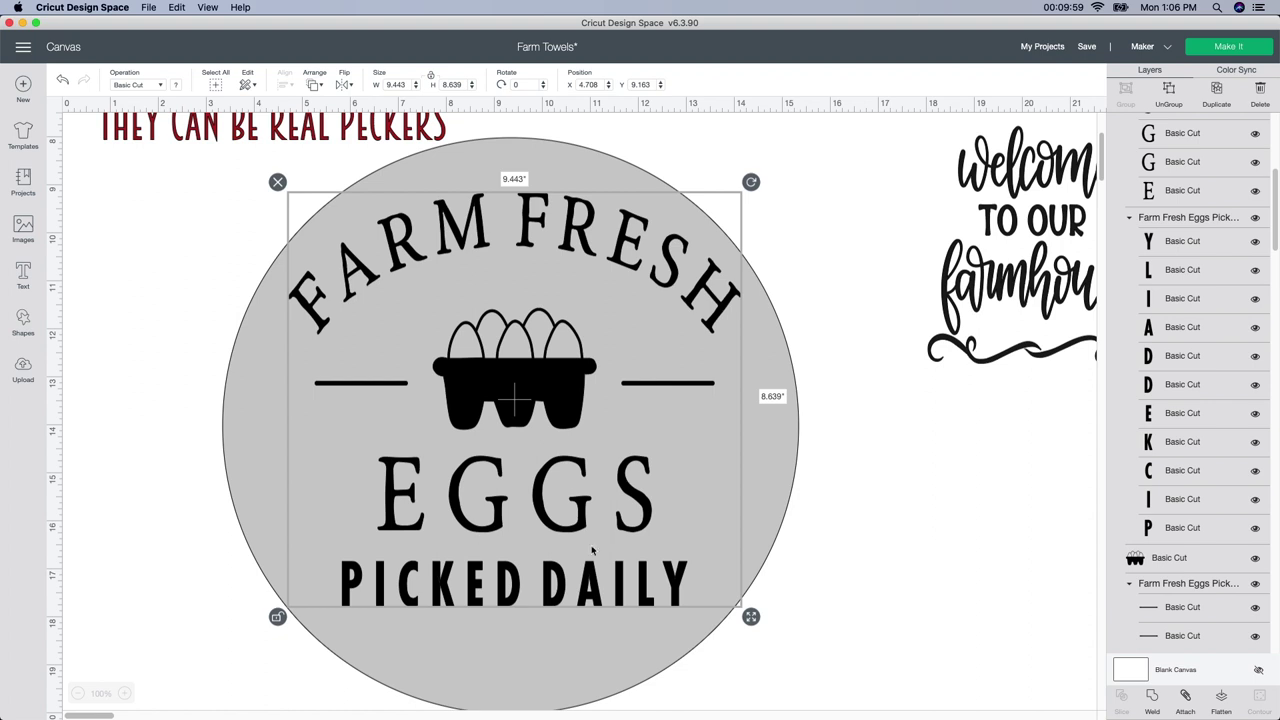
click(1185, 697)
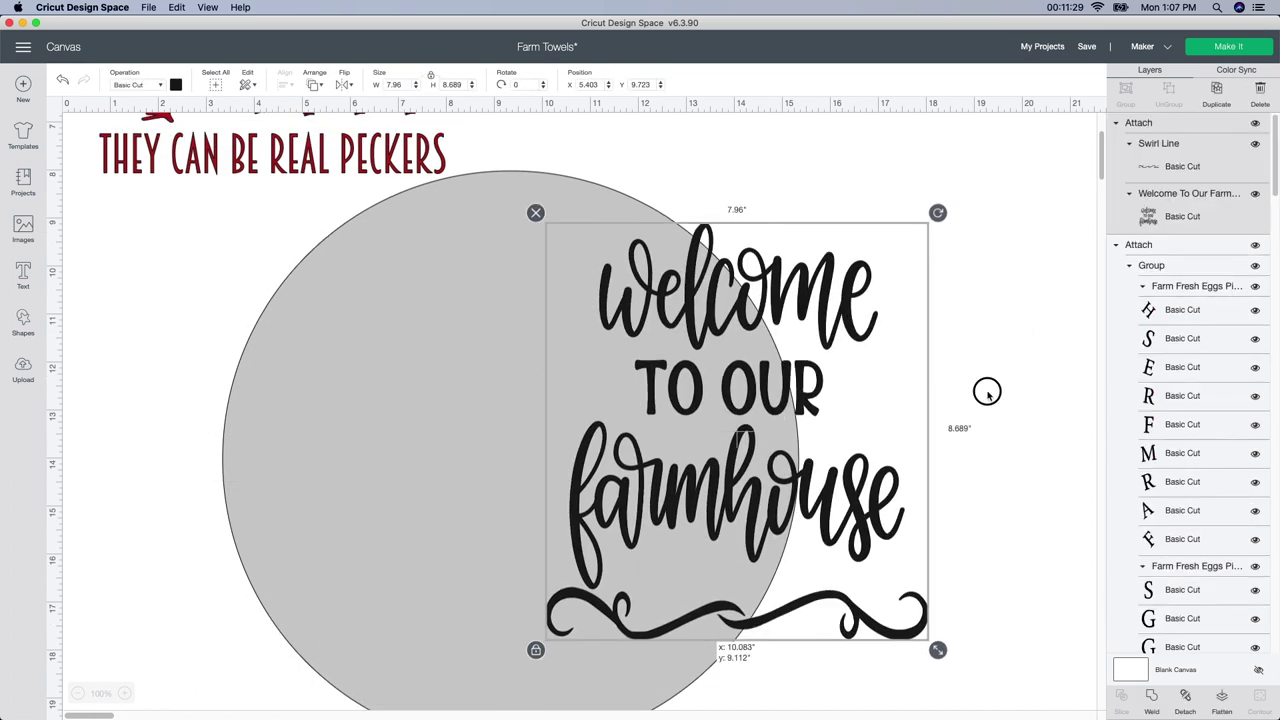
- Move the "Welcome to Our Farmhouse" design off the gray circle and delete the circle template
drag(987, 391, 1120, 380)
click(612, 384)
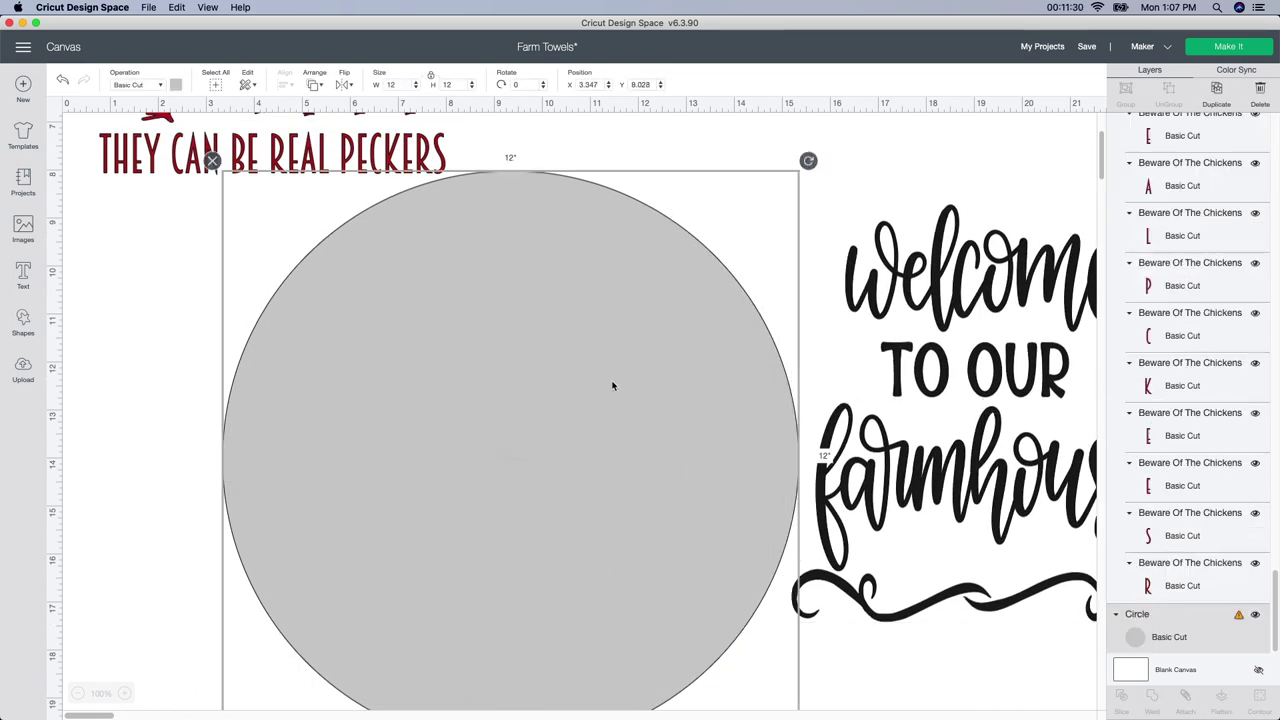
click(212, 161)
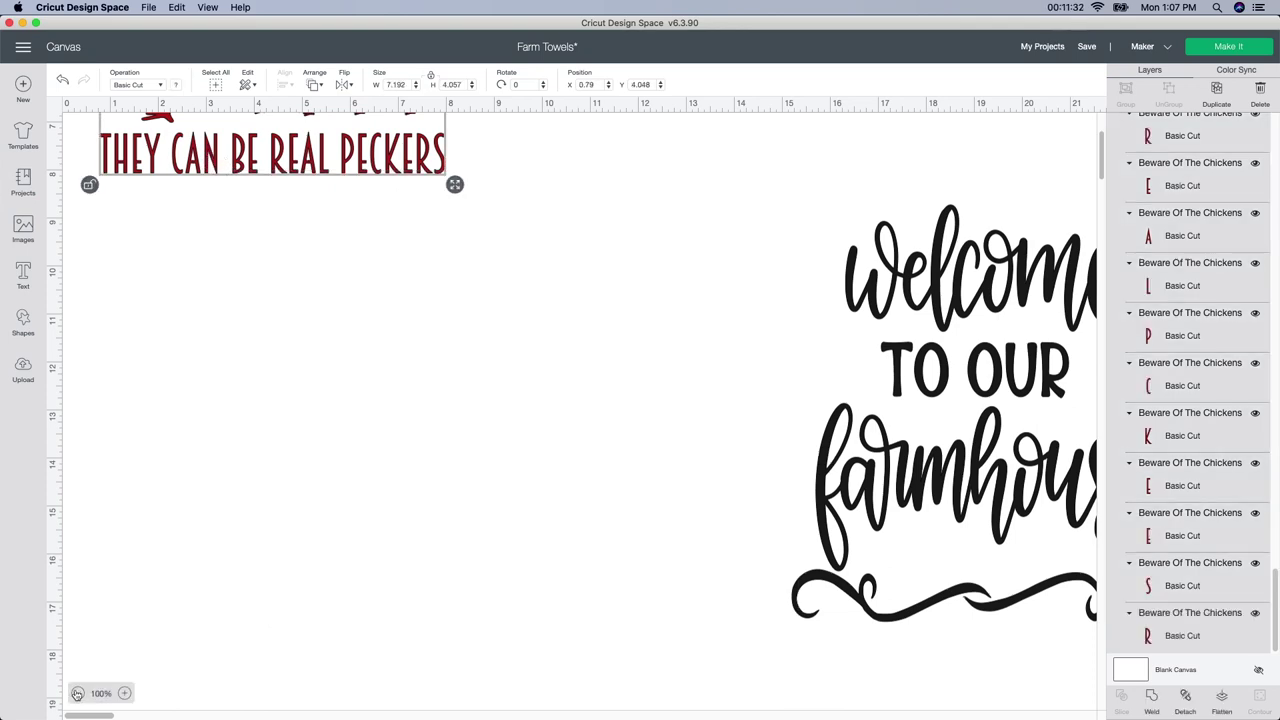
- Move the "Farm Fresh Eggs" and "Welcome to Our Farmhouse" designs to the middle of the canvas at 50% zoom
click(78, 692)
click(78, 692)
drag(496, 502, 607, 305)
drag(200, 650, 394, 388)
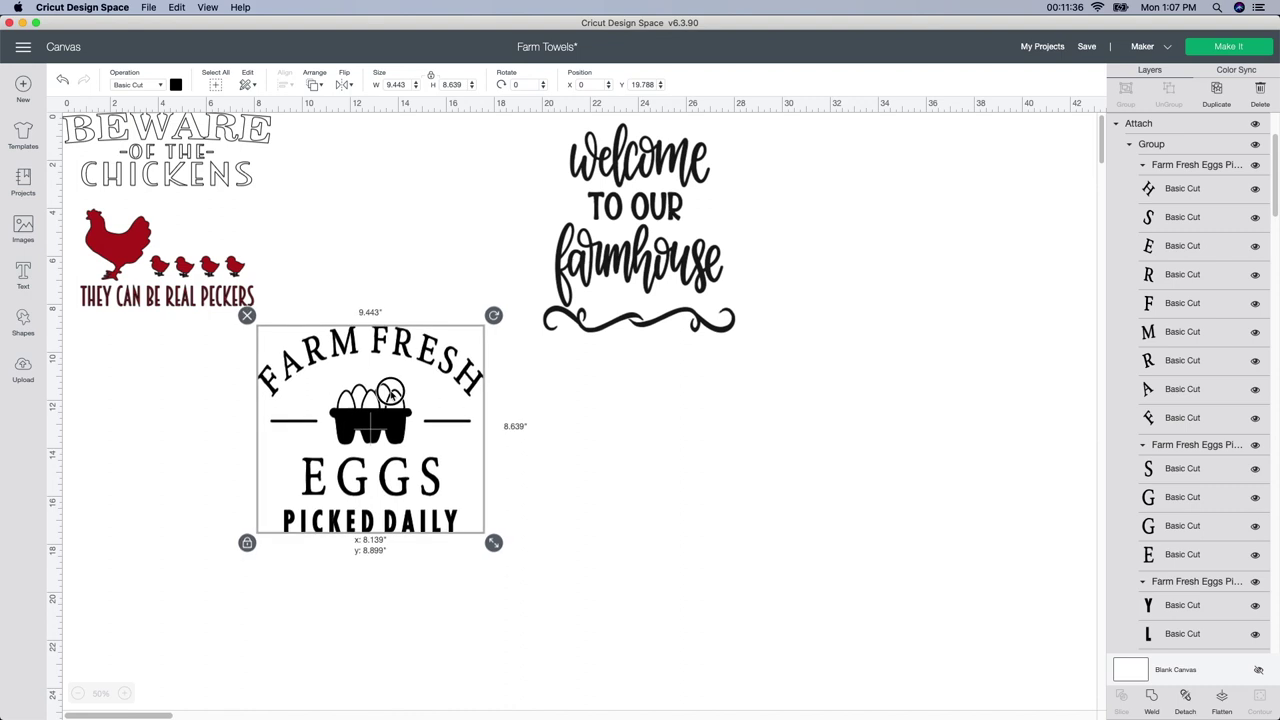
click(628, 240)
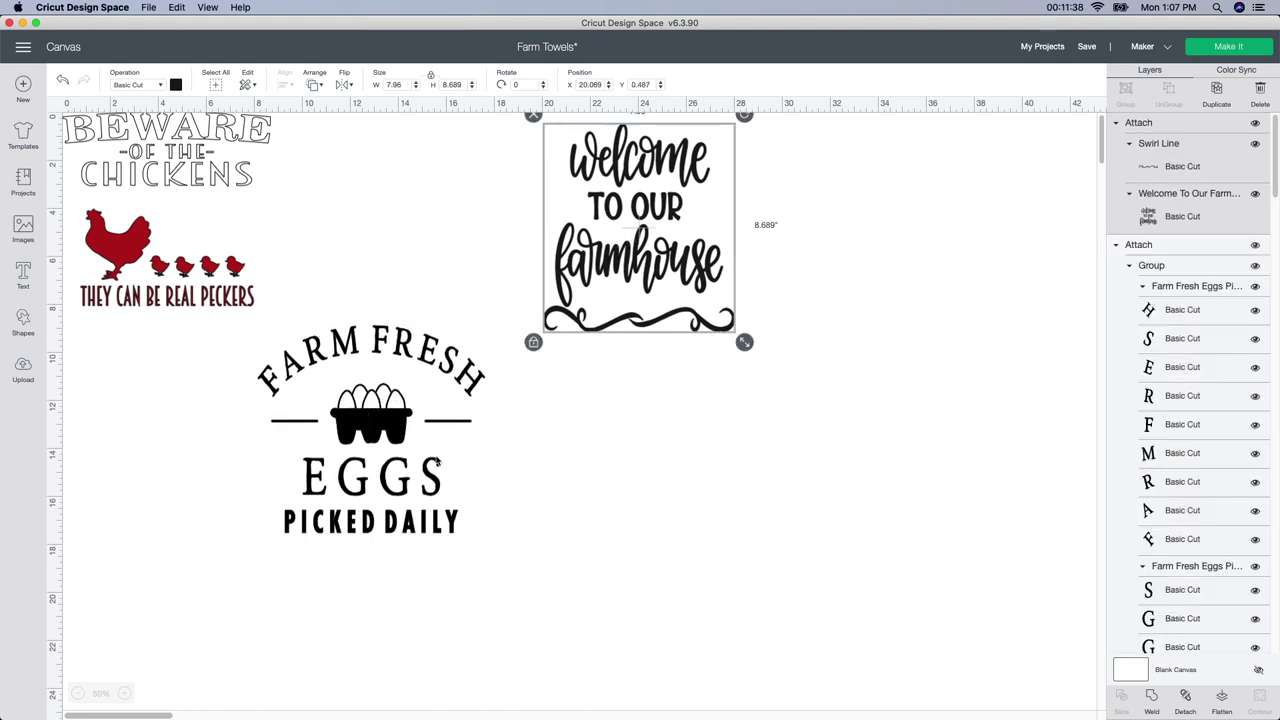
drag(600, 240, 691, 474)
drag(427, 453, 645, 488)
click(183, 268)
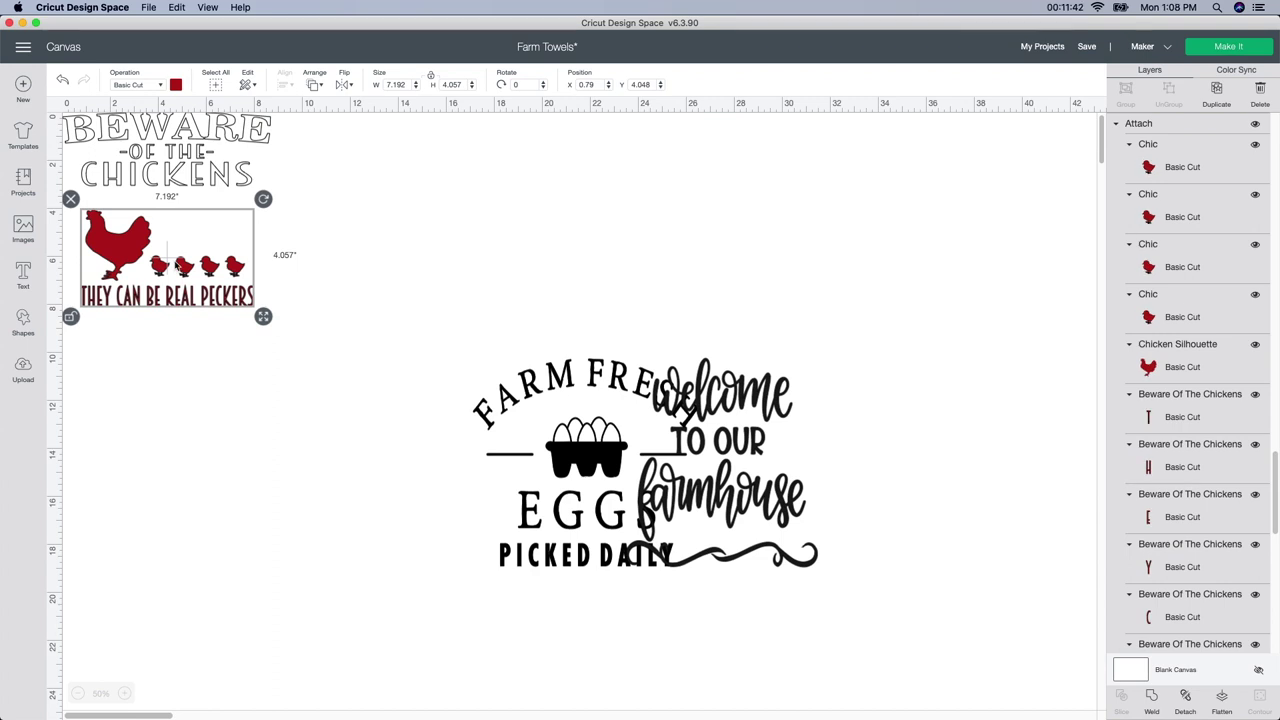
drag(178, 260, 282, 290)
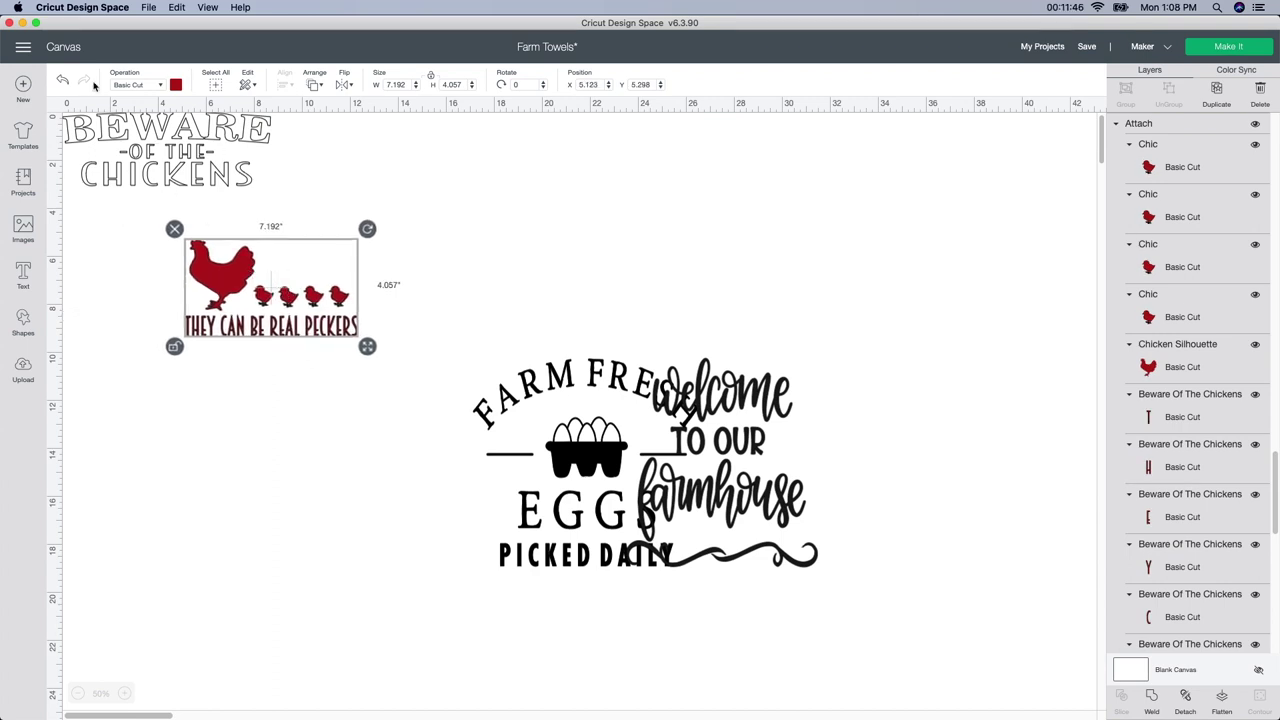
click(63, 80)
click(63, 80)
- Move the "Beware of the Chickens" heading and hen pieces together to a spot beside the "Farm Fresh Eggs" design
drag(270, 372, 278, 330)
click(512, 205)
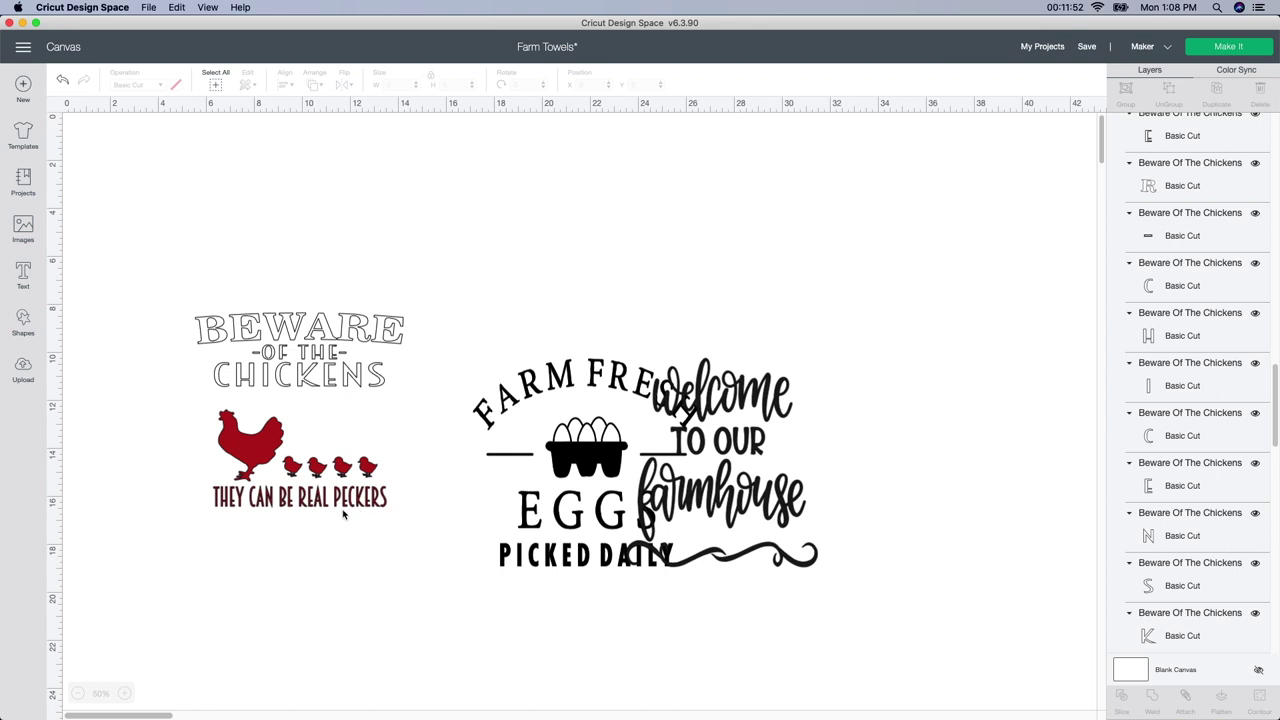
- Recolor both the hen and bottom text piece and the "Beware of the Chickens" heading to black
click(252, 466)
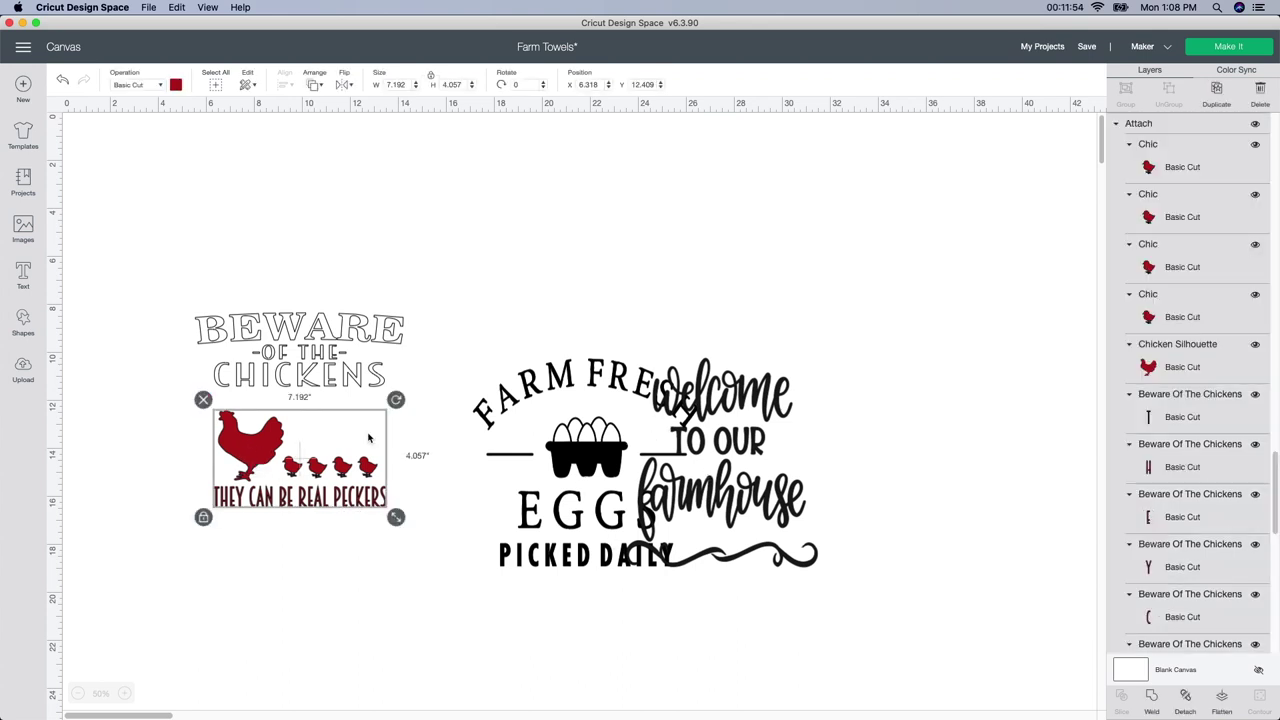
click(176, 86)
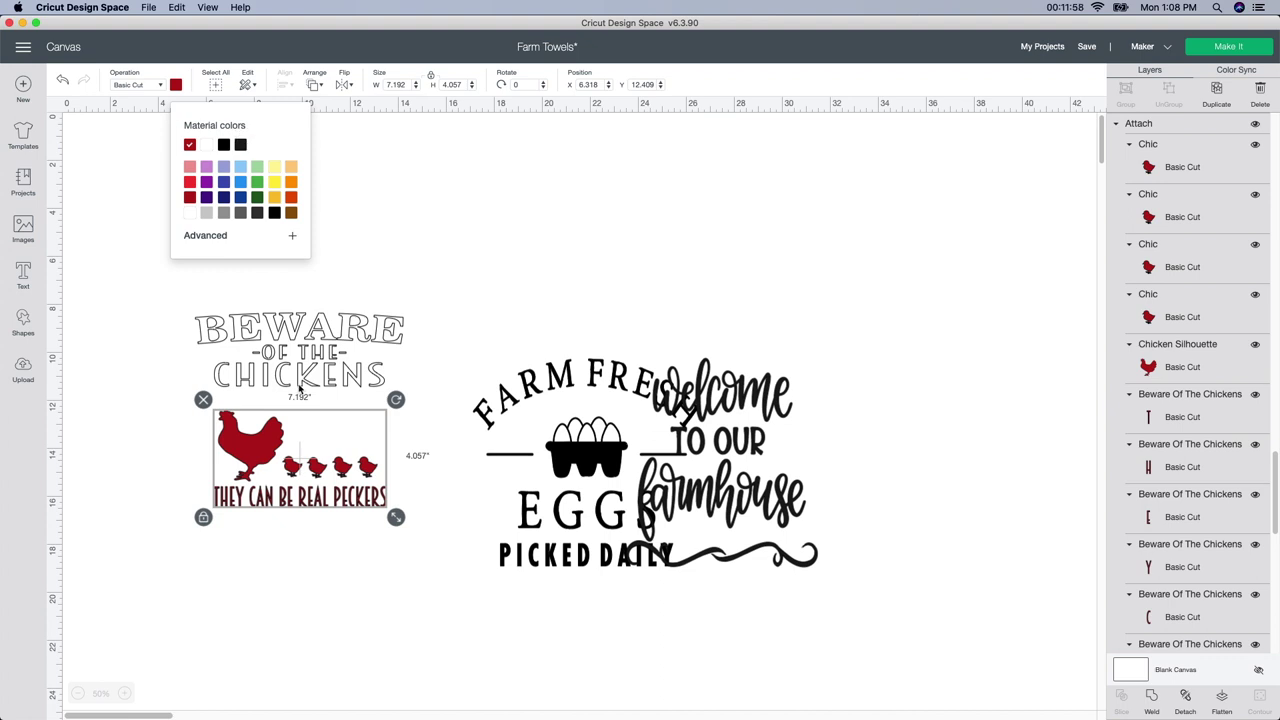
click(240, 145)
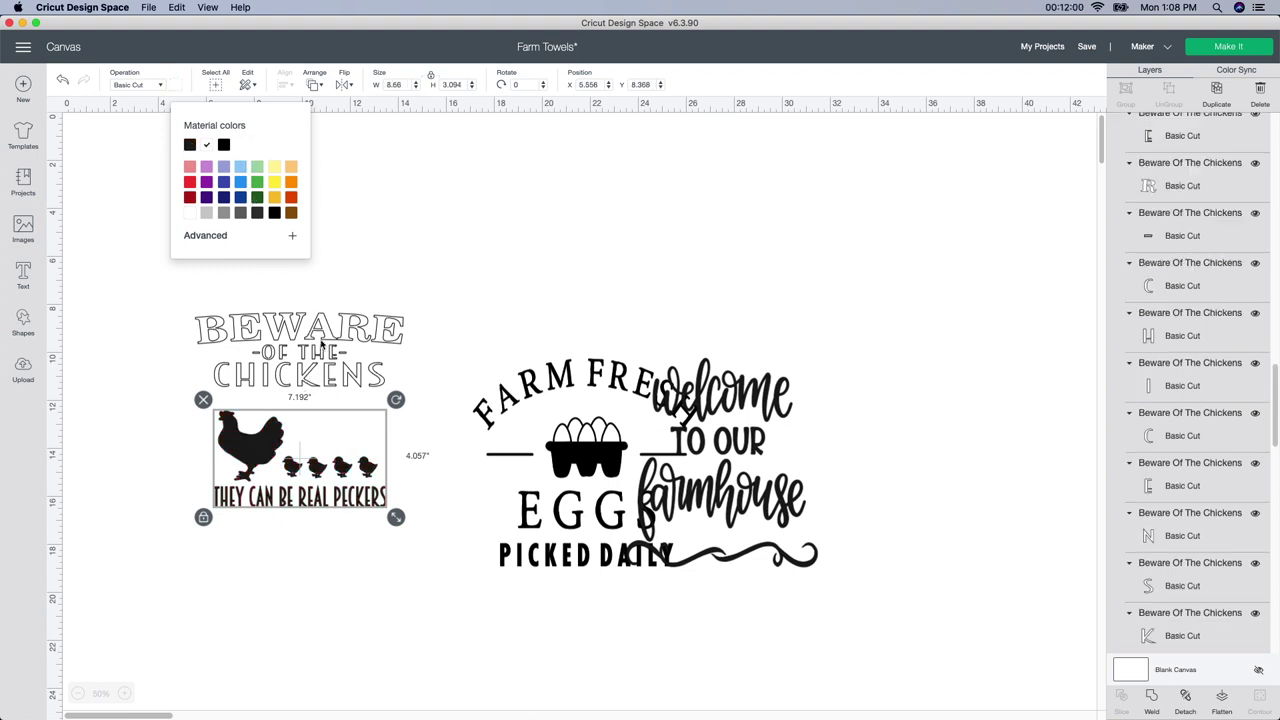
click(176, 86)
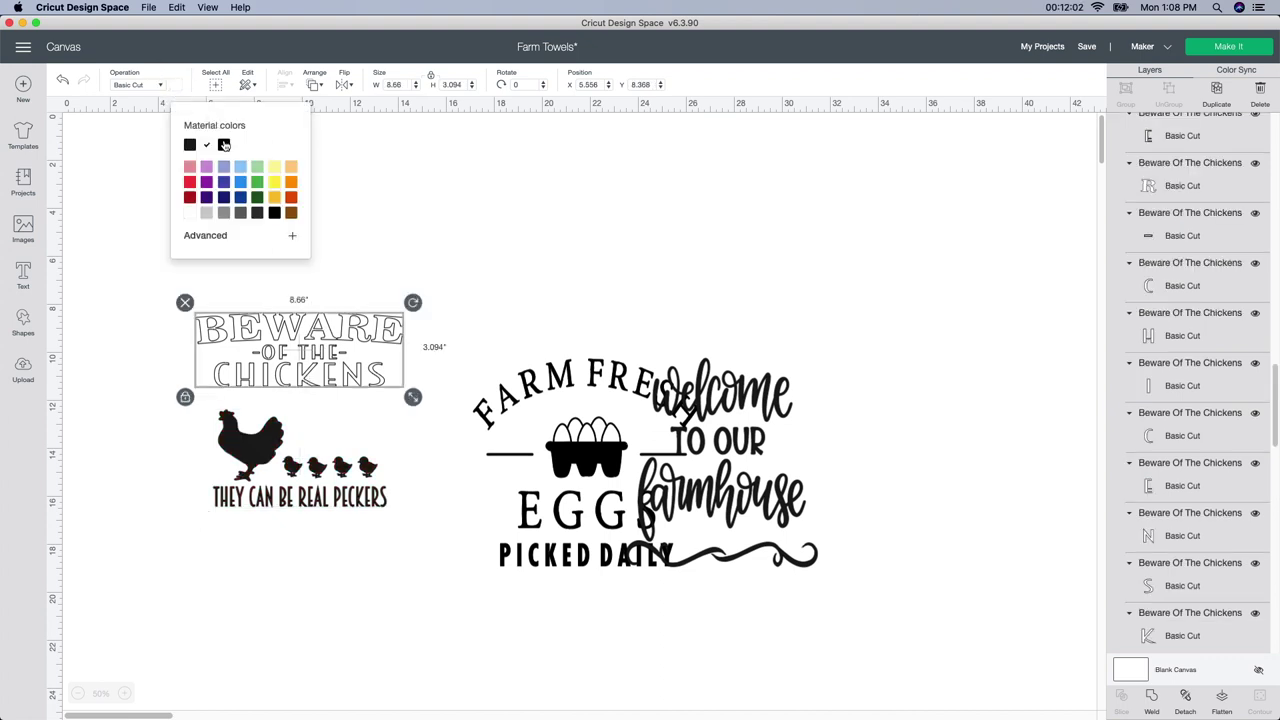
click(226, 145)
click(481, 272)
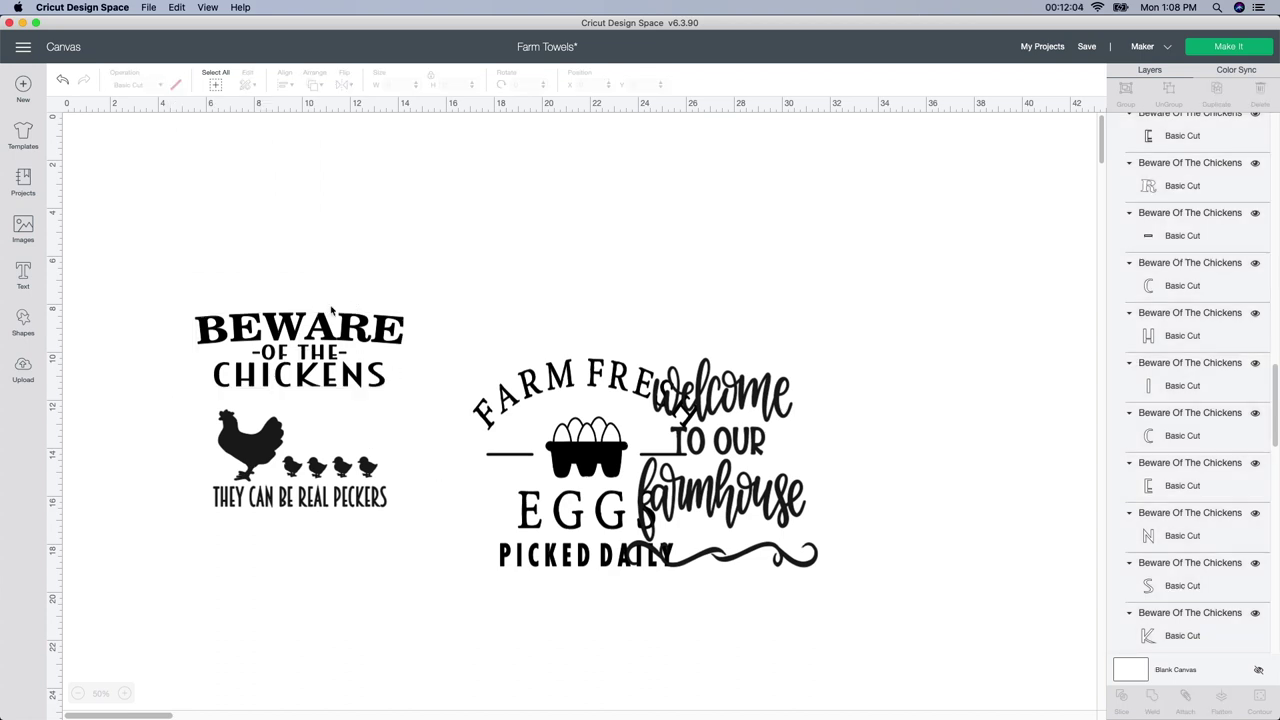
- Move the "Welcome to Our Farmhouse" design clear of the "Farm Fresh Eggs" design so the three designs stand apart
drag(720, 470, 856, 465)
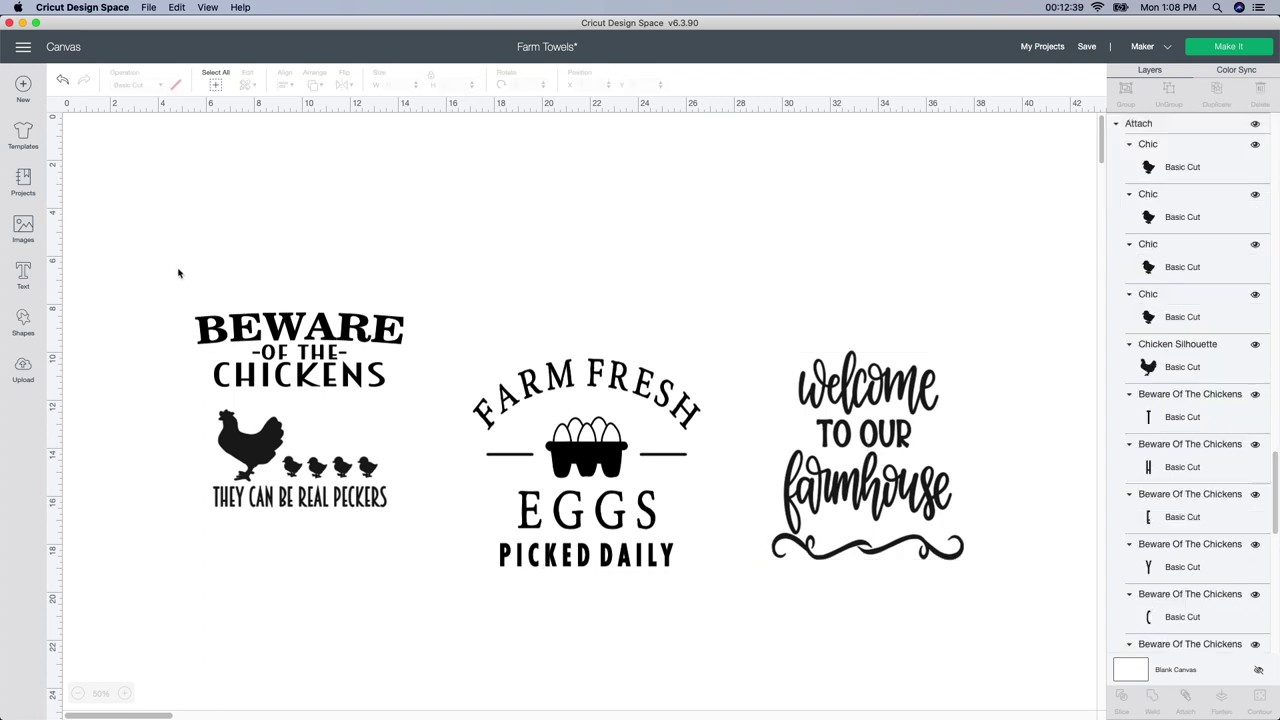
- Attach the "Beware of the Chickens" heading to the hen and bottom text piece as one design
drag(163, 266, 350, 518)
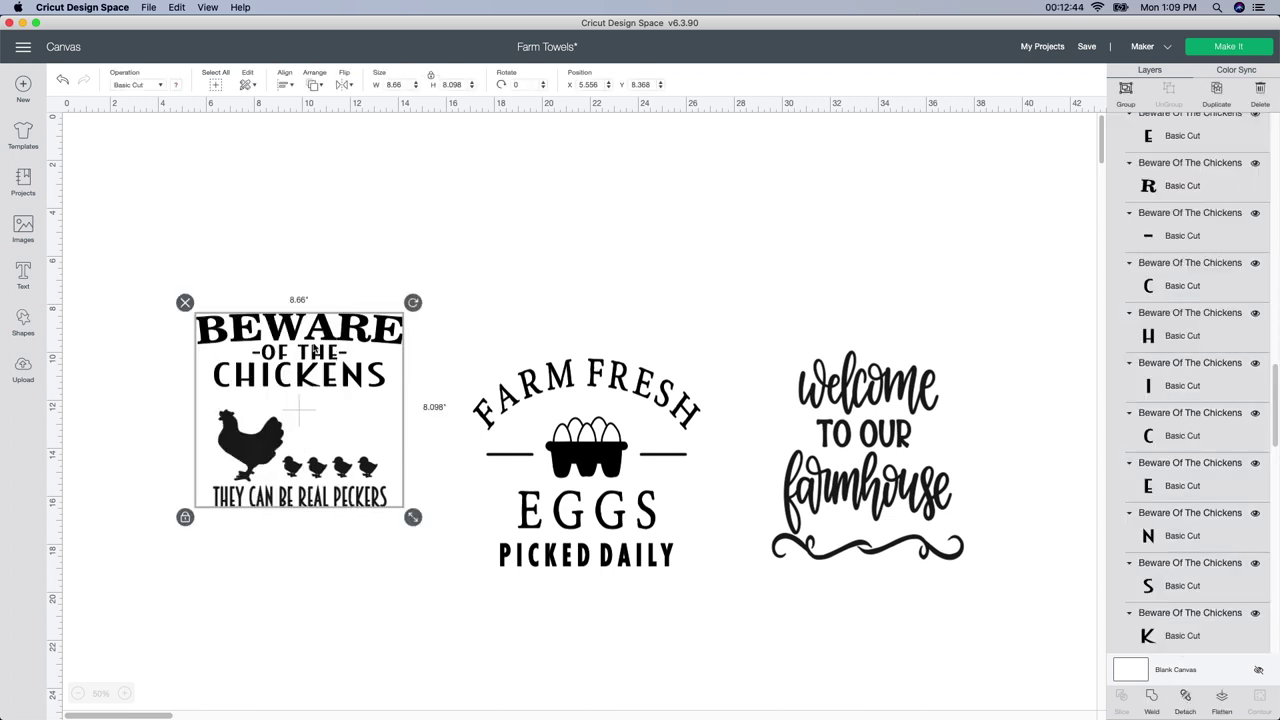
click(316, 371)
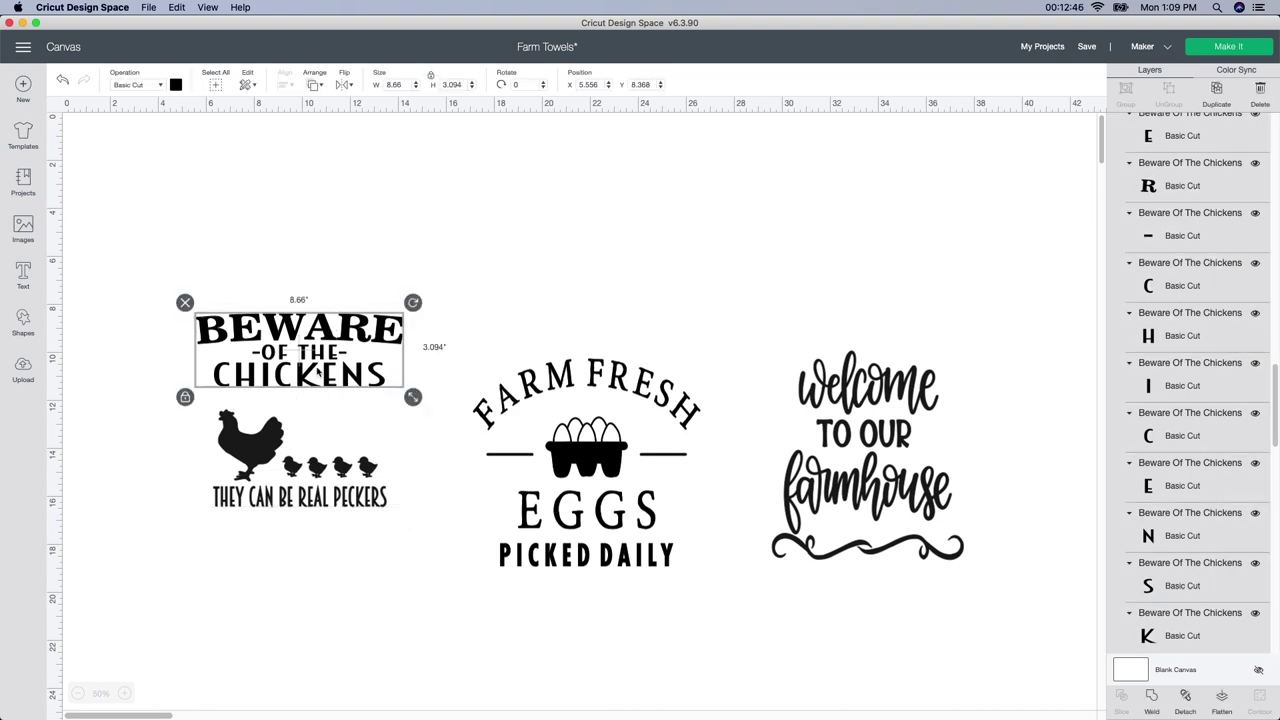
click(297, 450)
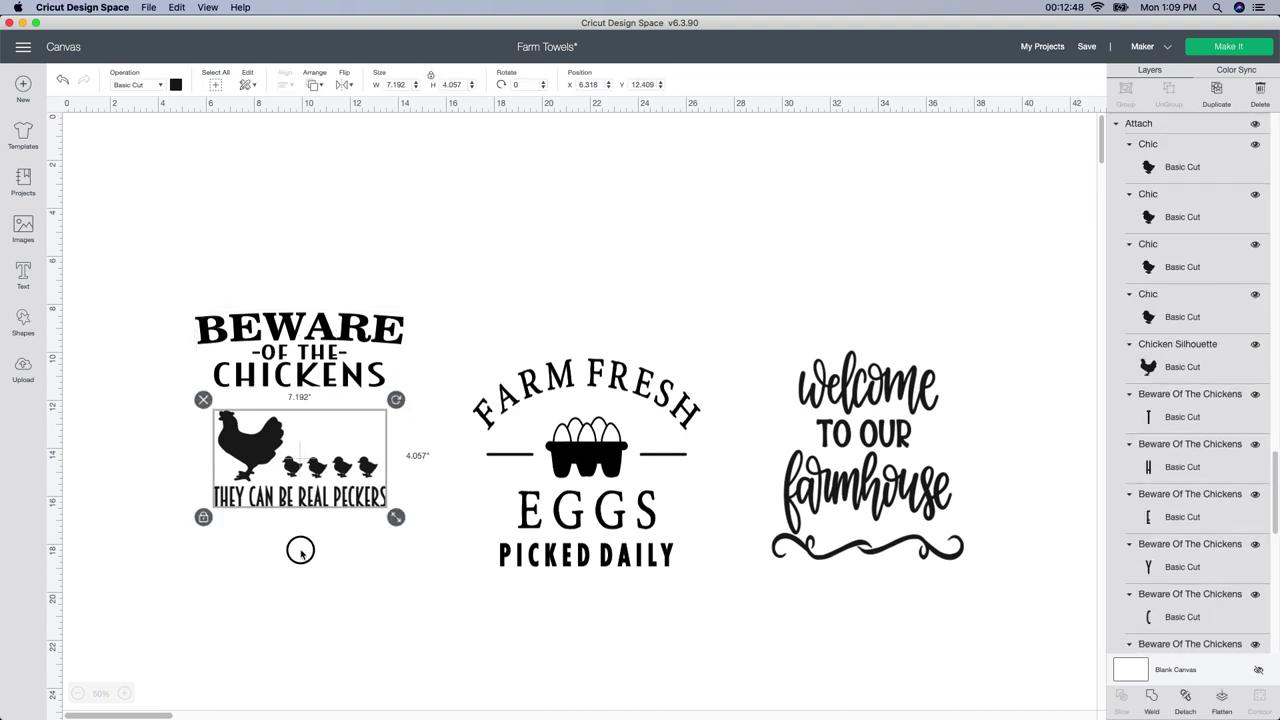
click(172, 275)
drag(147, 223, 378, 562)
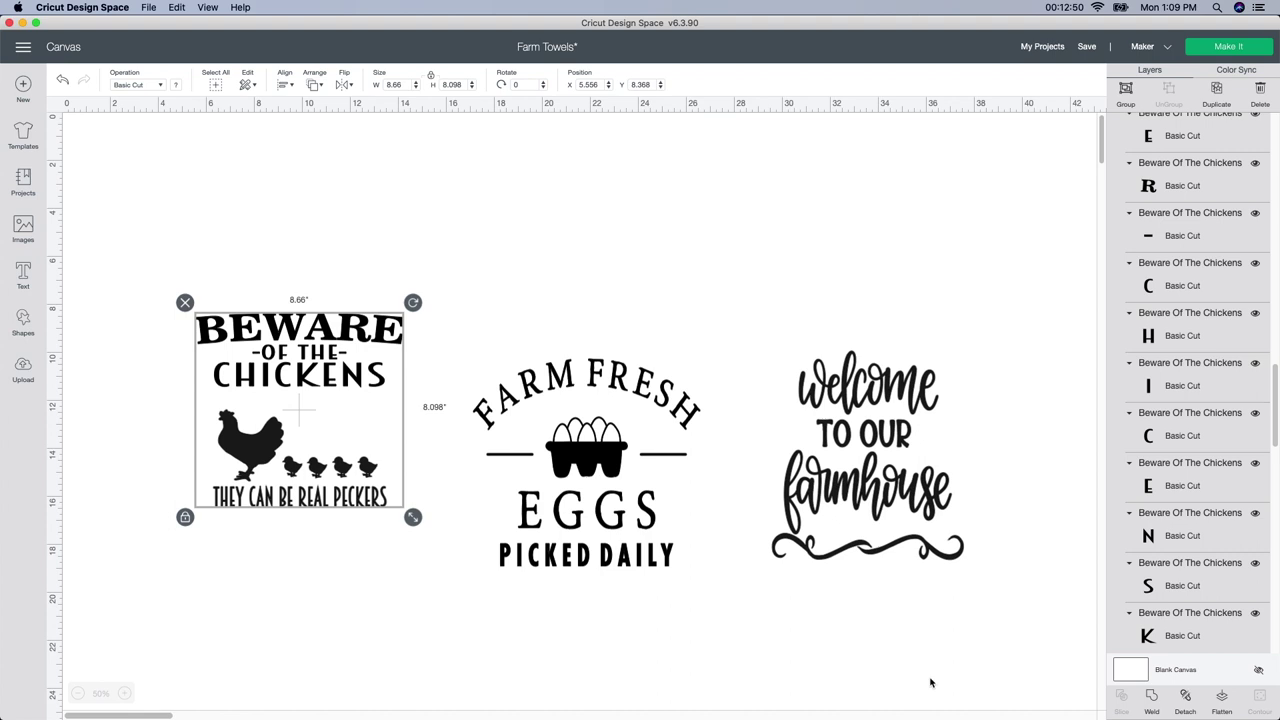
click(1184, 700)
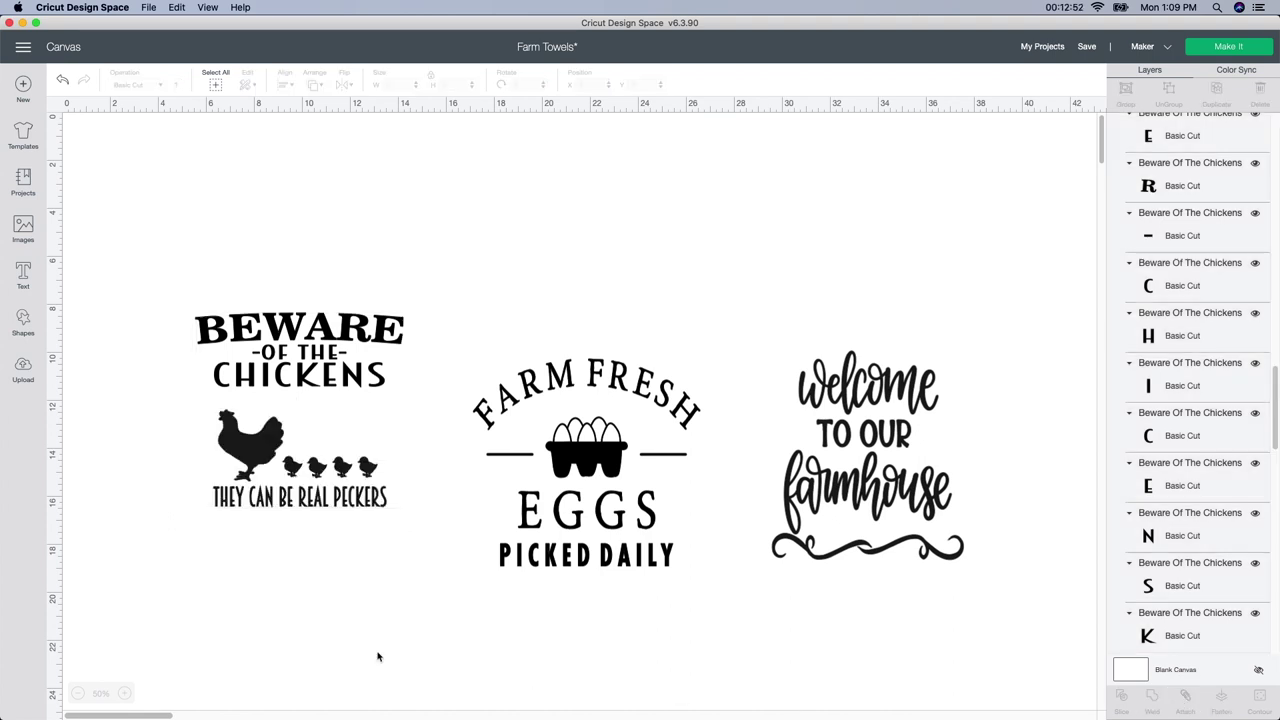
drag(126, 248, 406, 574)
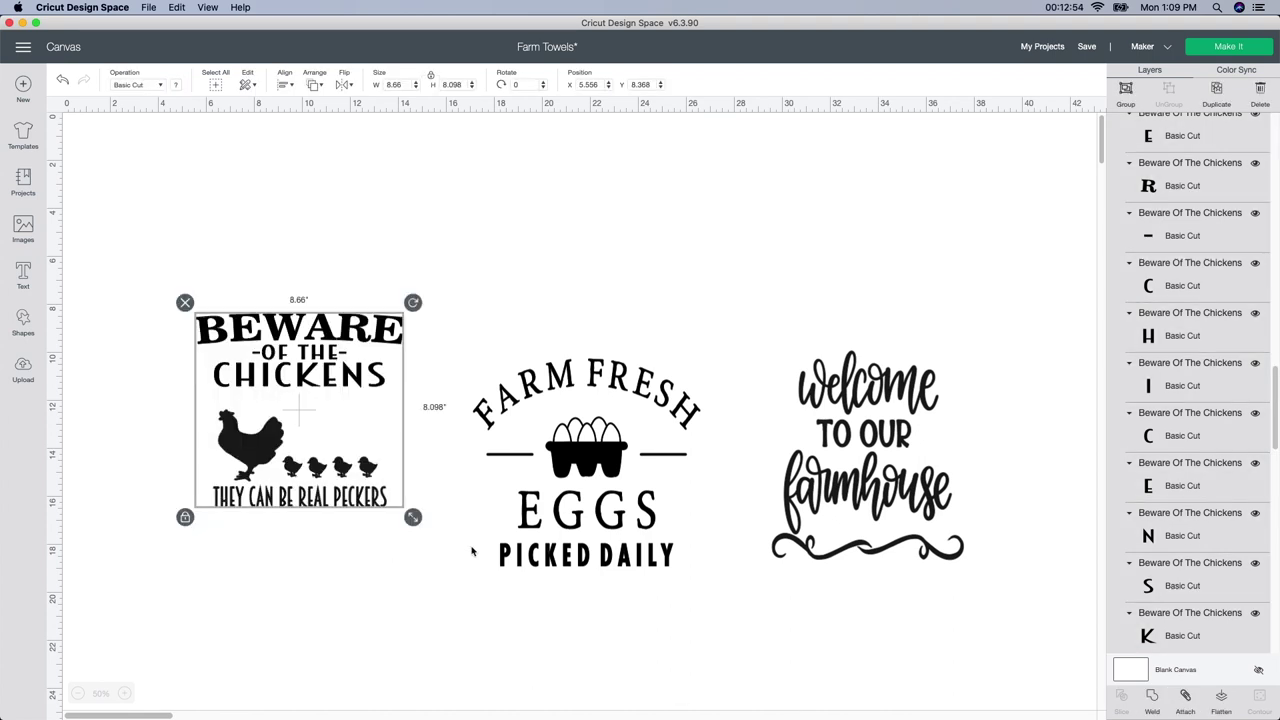
click(1184, 700)
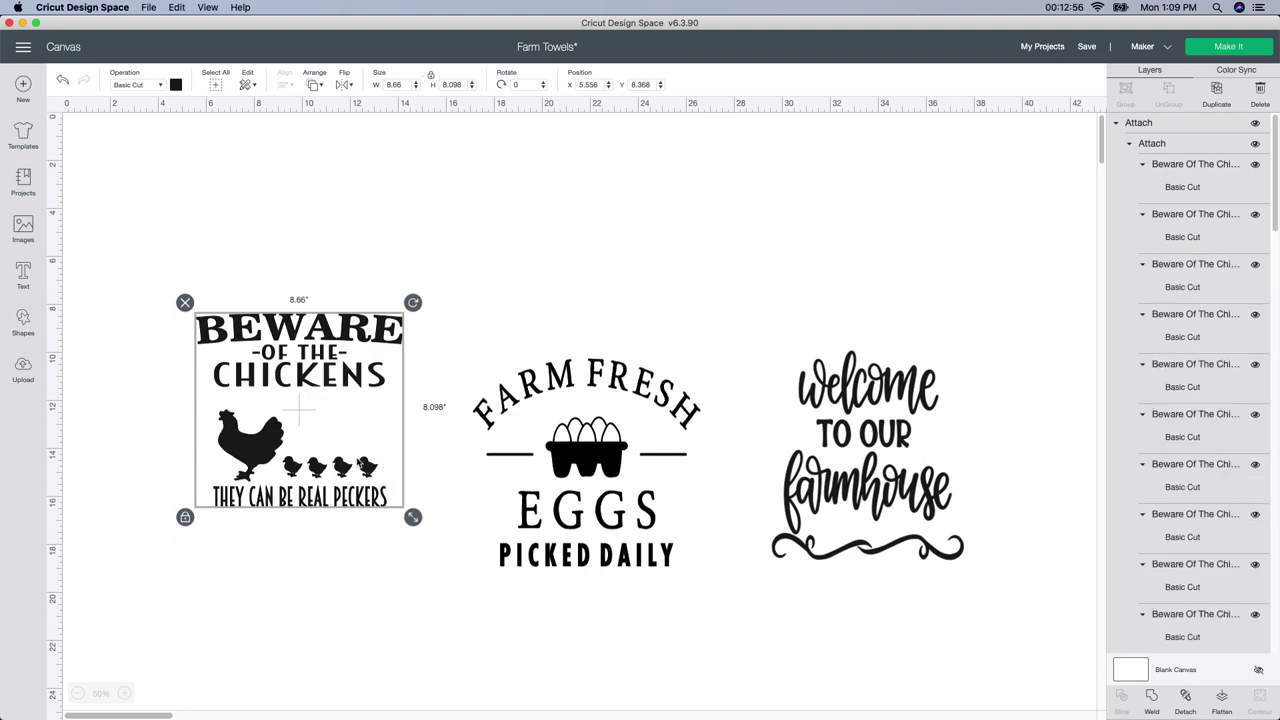
- Move the attached "Beware of the Chickens" design as one unit up to the canvas's upper-left corner
drag(350, 420, 431, 246)
click(431, 246)
drag(285, 252, 277, 388)
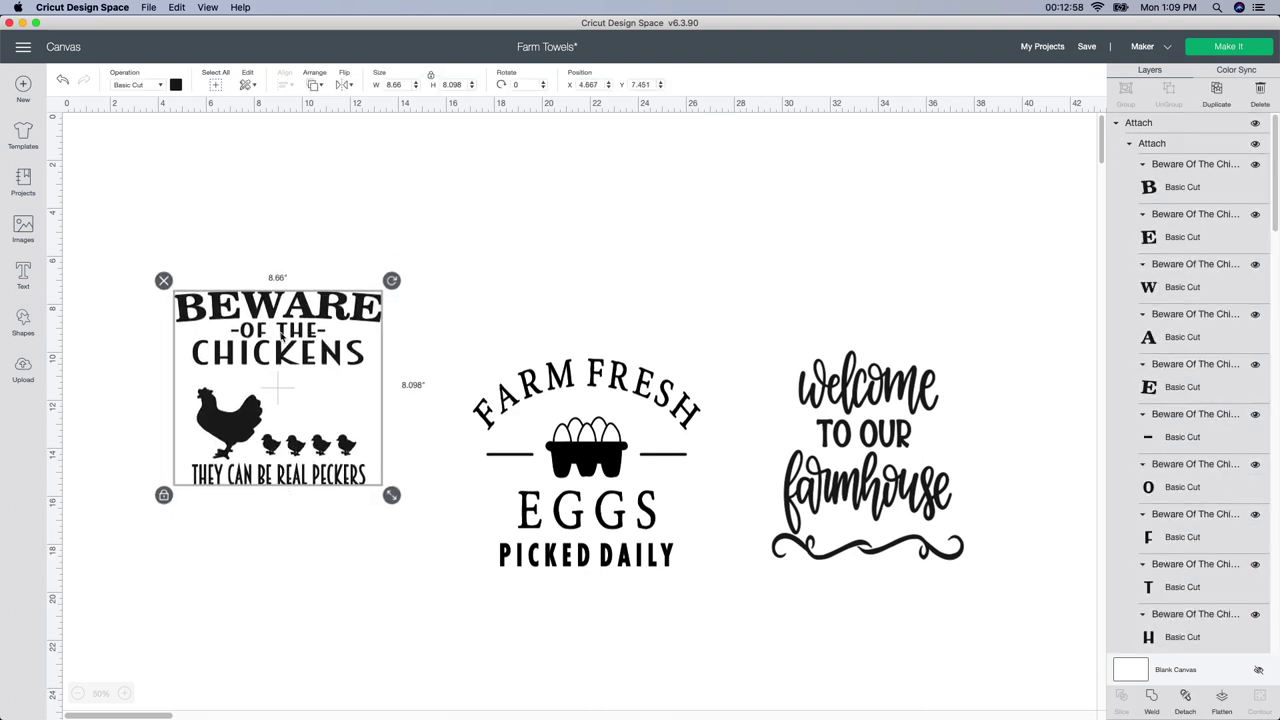
click(384, 609)
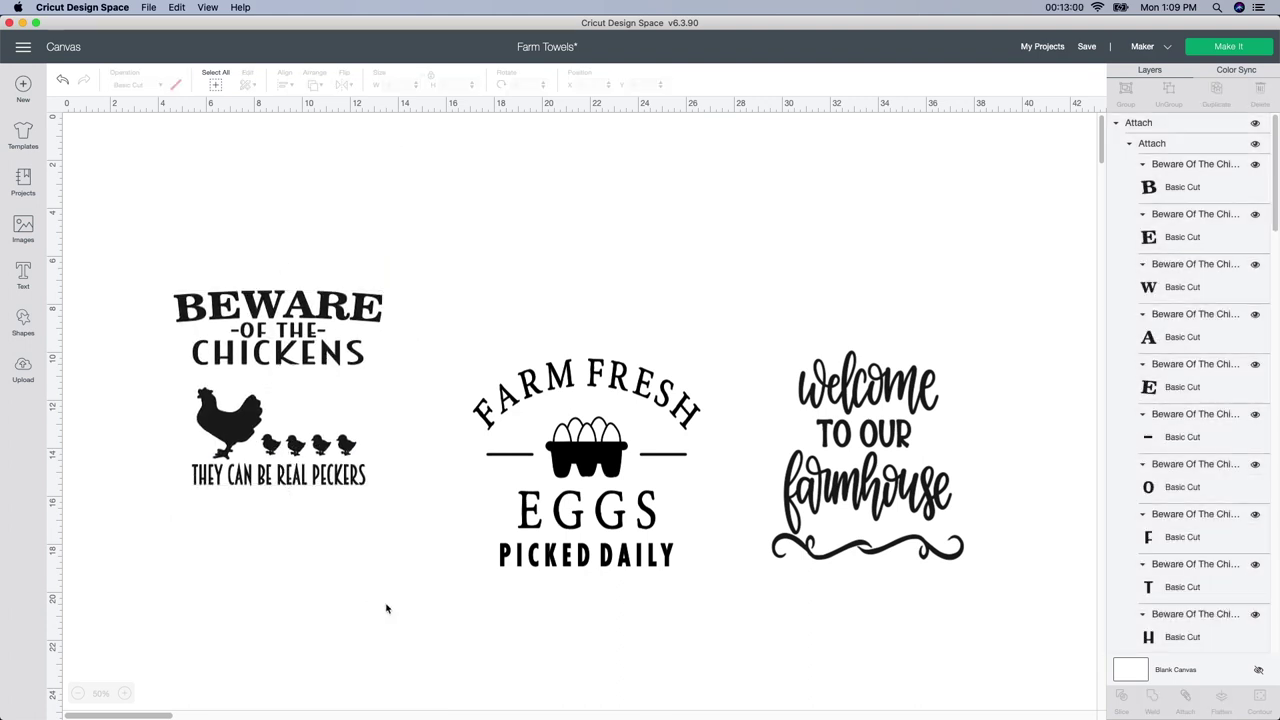
click(124, 693)
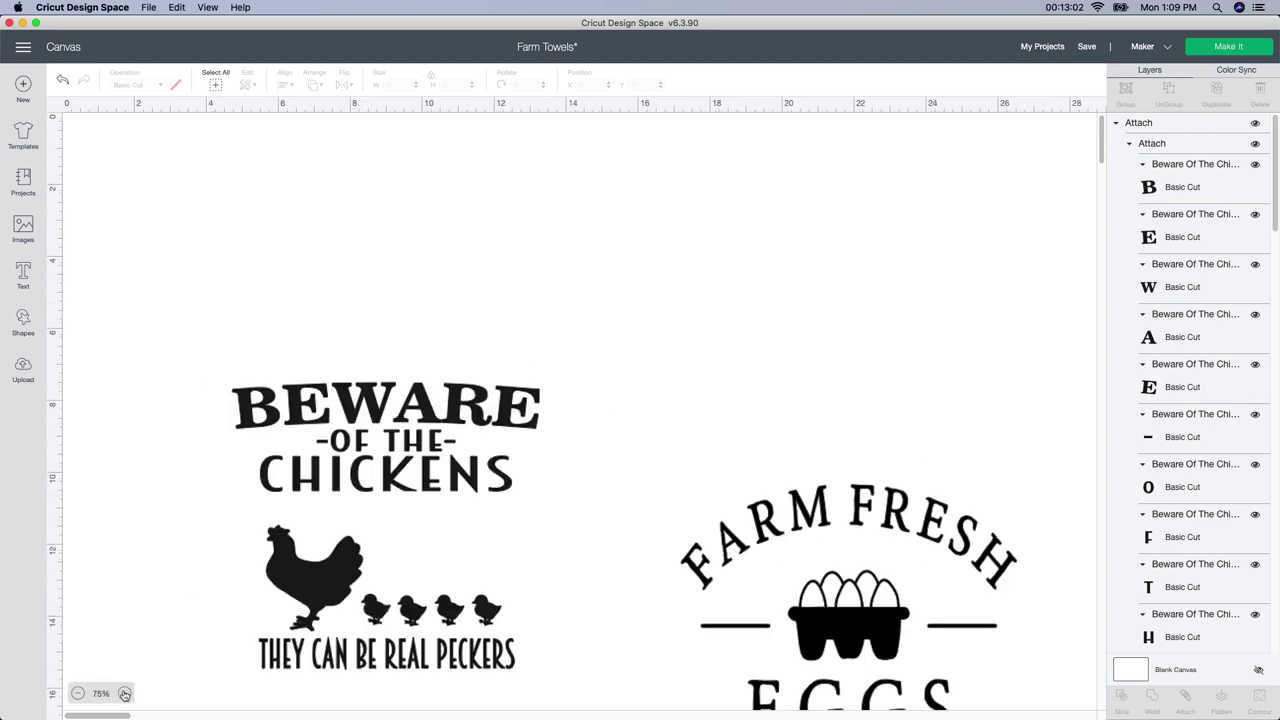
click(124, 693)
drag(498, 537, 449, 329)
click(738, 419)
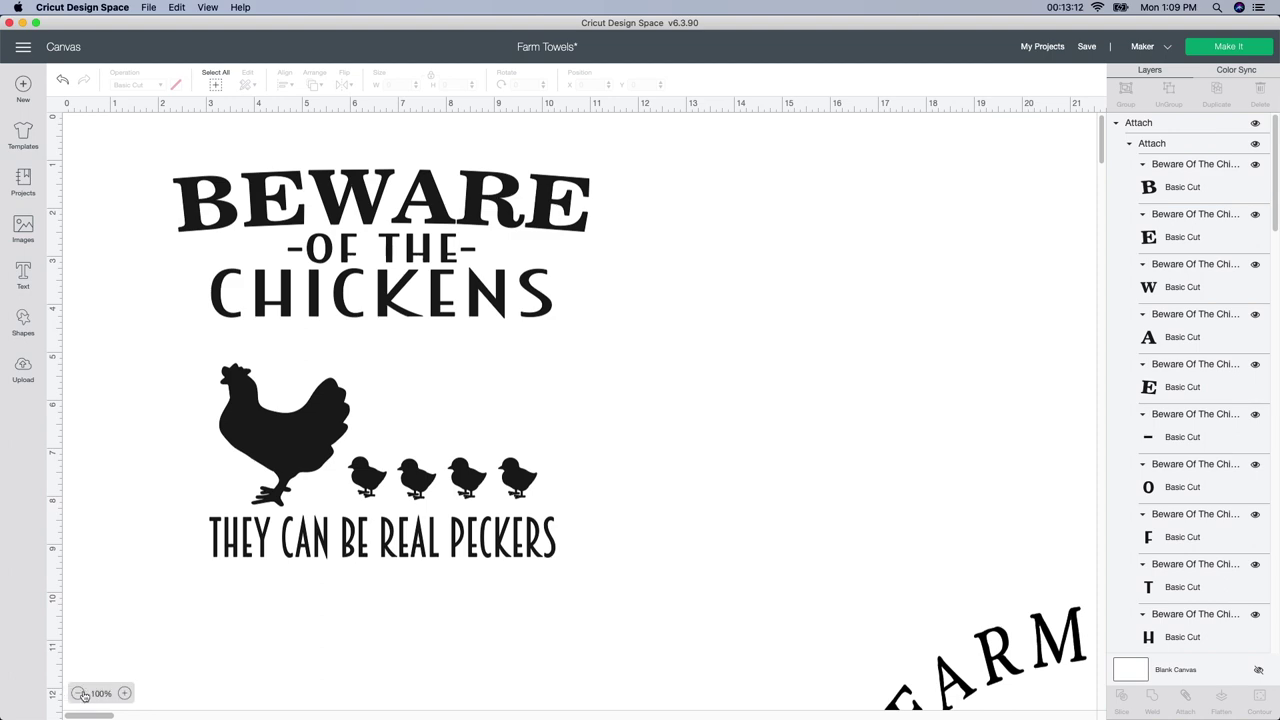
- Move the "Farm Fresh Eggs" and "Welcome to Our Farmhouse" designs up into a row beside the "Beware of the Chickens" design
scroll(92, 679, down, 5)
drag(517, 403, 450, 186)
drag(886, 497, 816, 306)
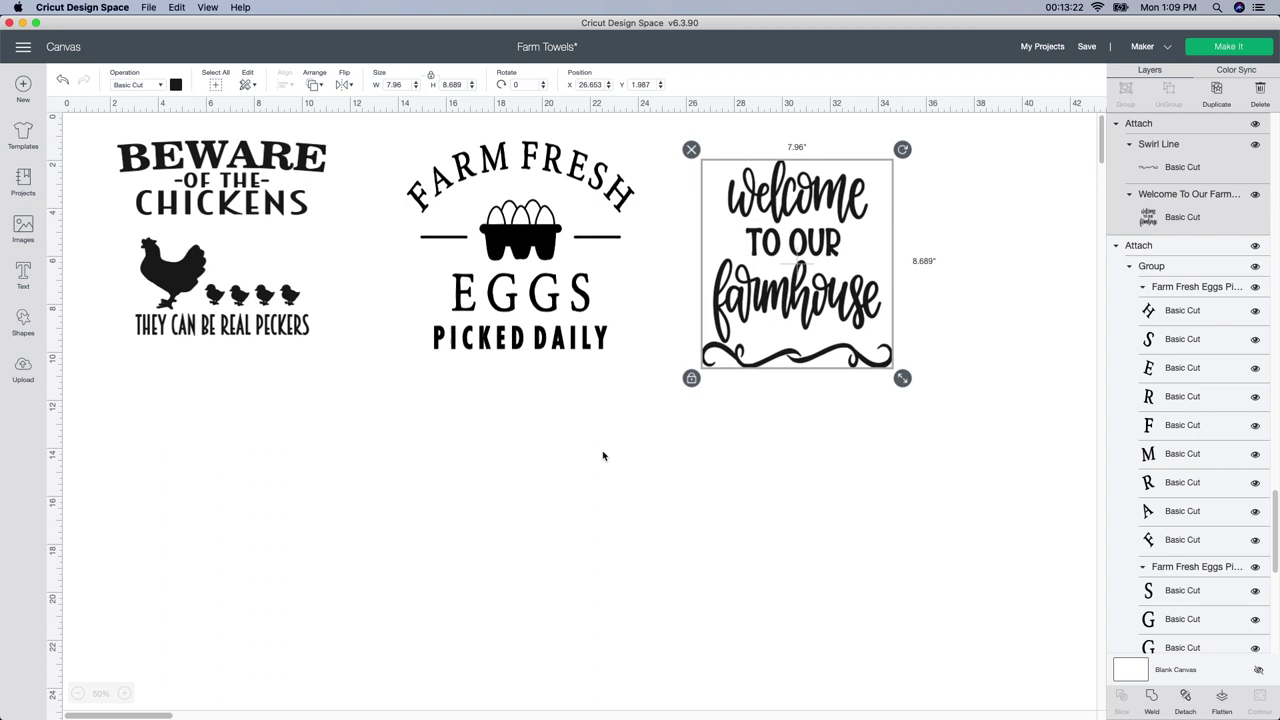
- Add a circle 12 inches wide and high and place it in the empty area below the designs
click(28, 326)
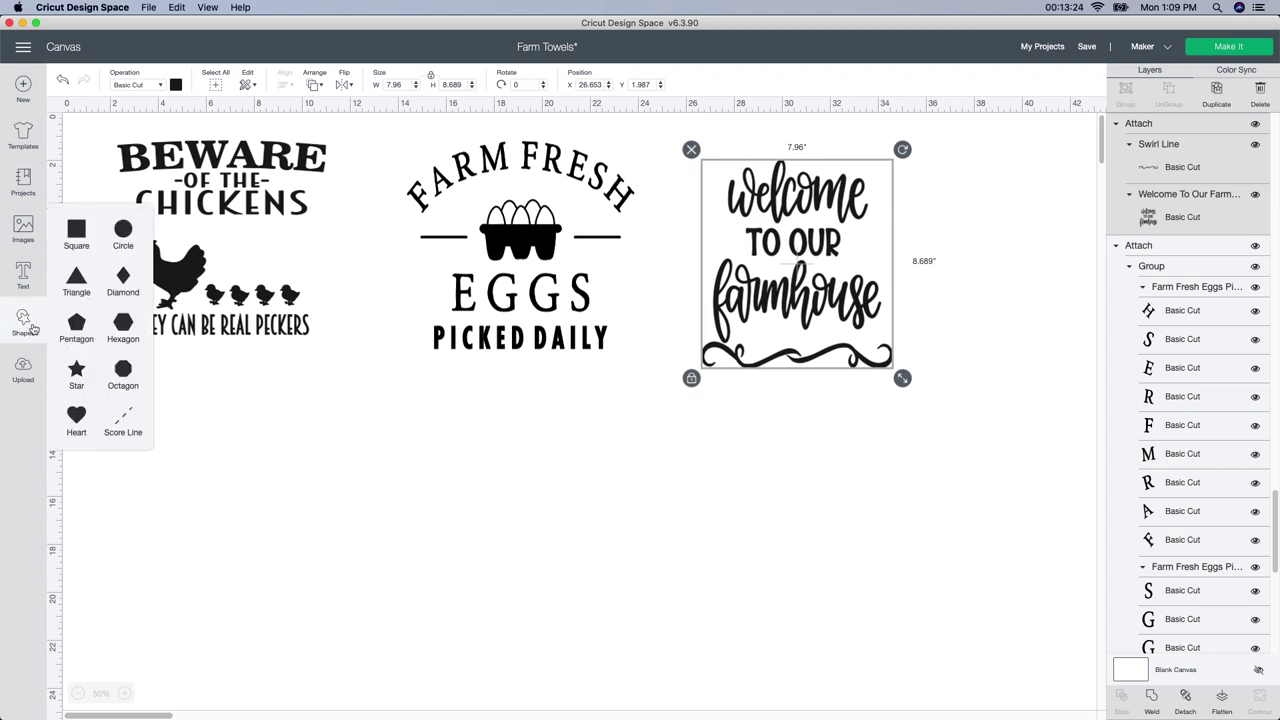
click(116, 234)
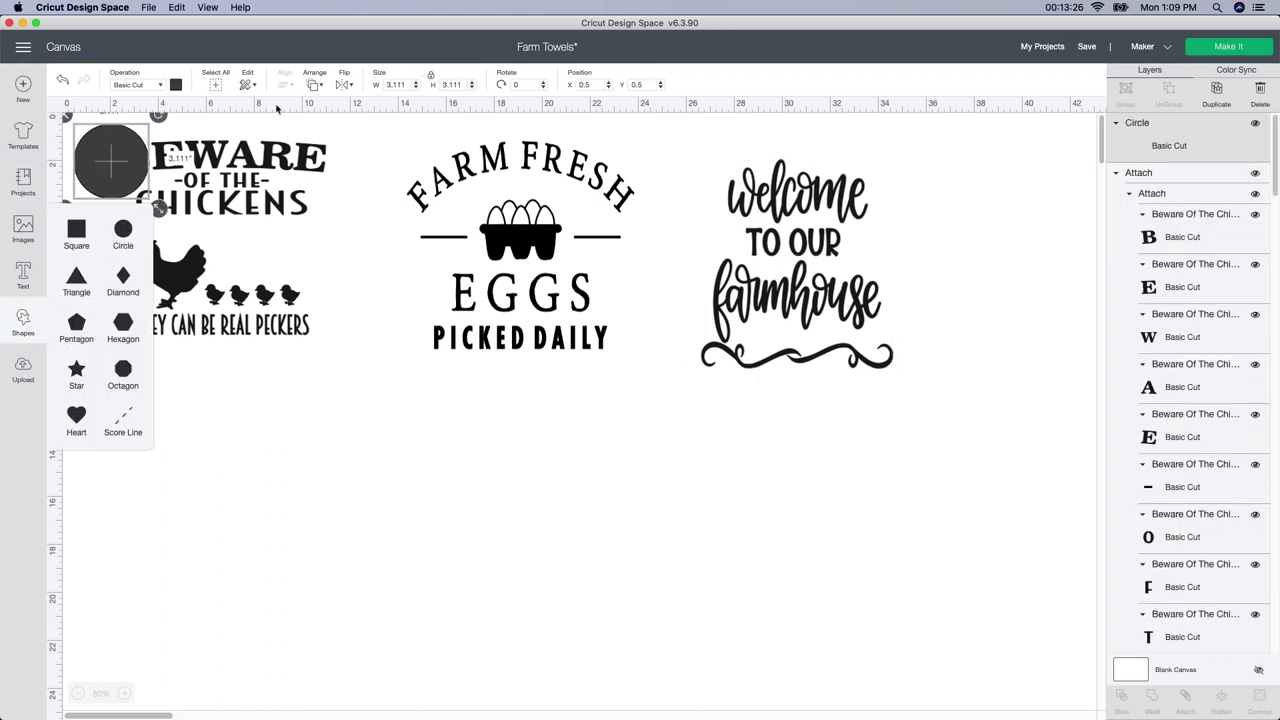
click(398, 84)
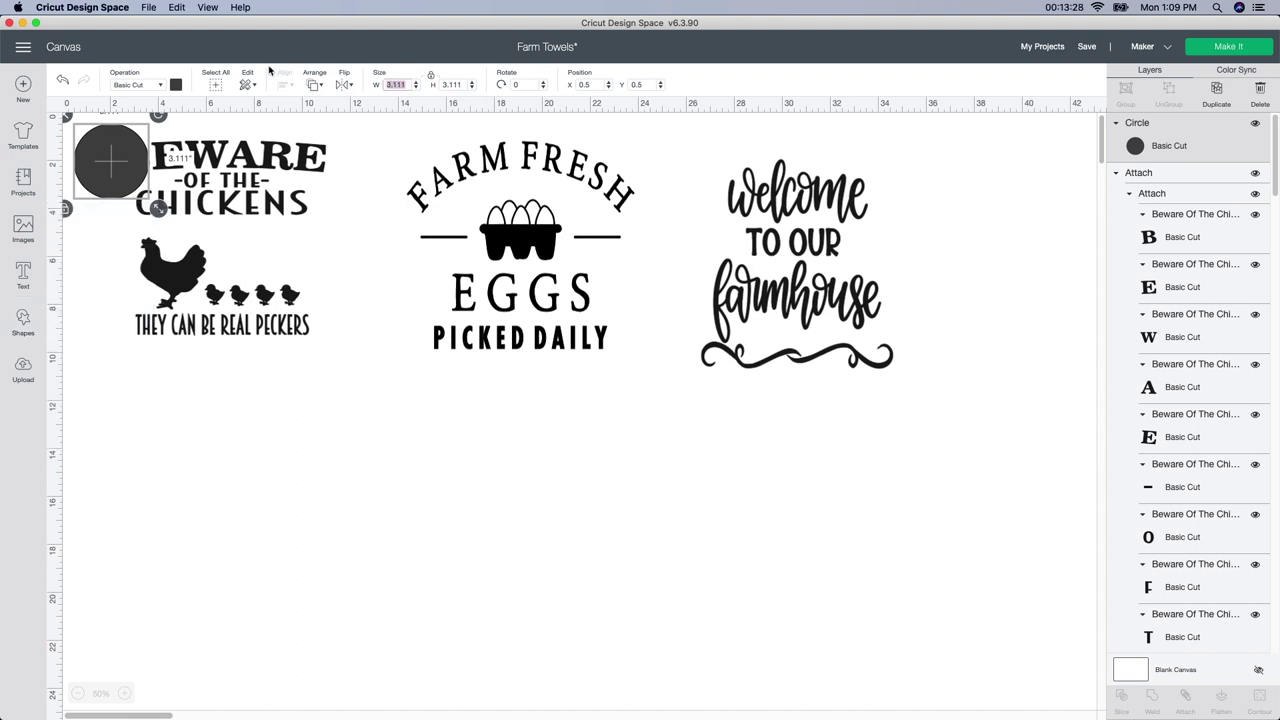
text(12)
key(Return)
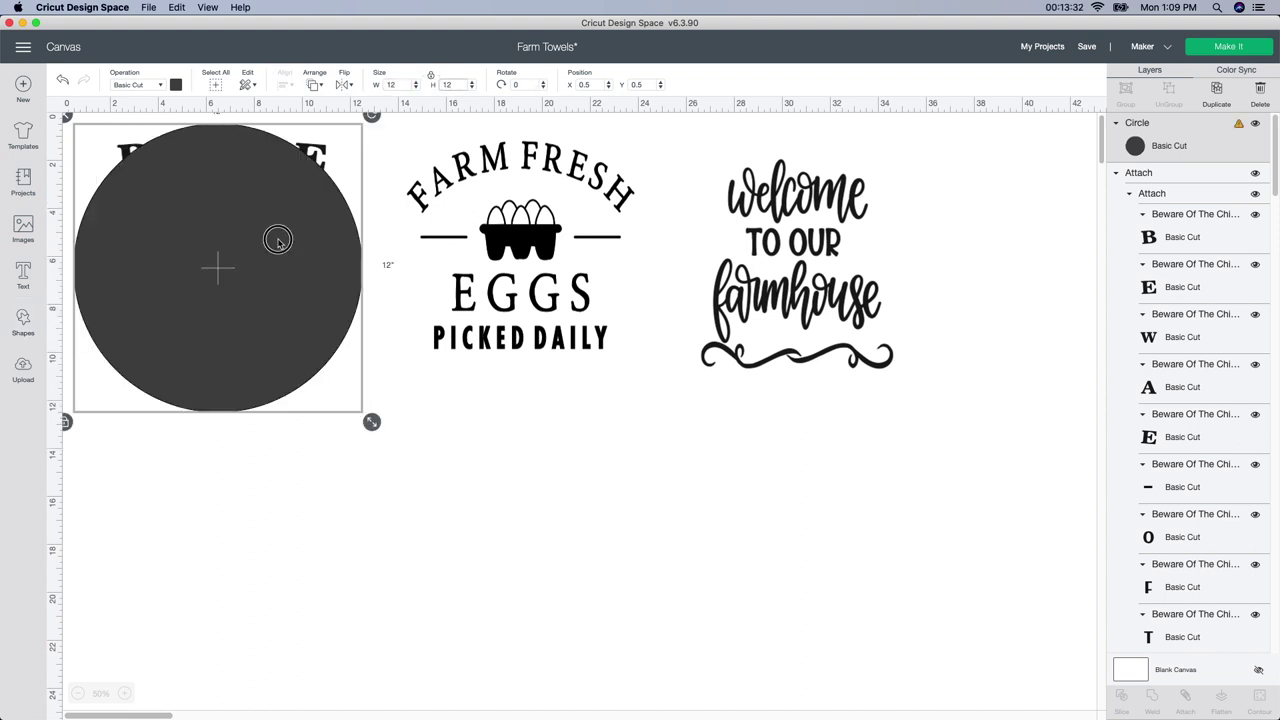
drag(277, 234, 677, 511)
- Place the "Welcome to Our Farmhouse" design inside the 12-inch circle, send it to the front and adjust its vertical position by eye
click(810, 326)
drag(810, 326, 639, 594)
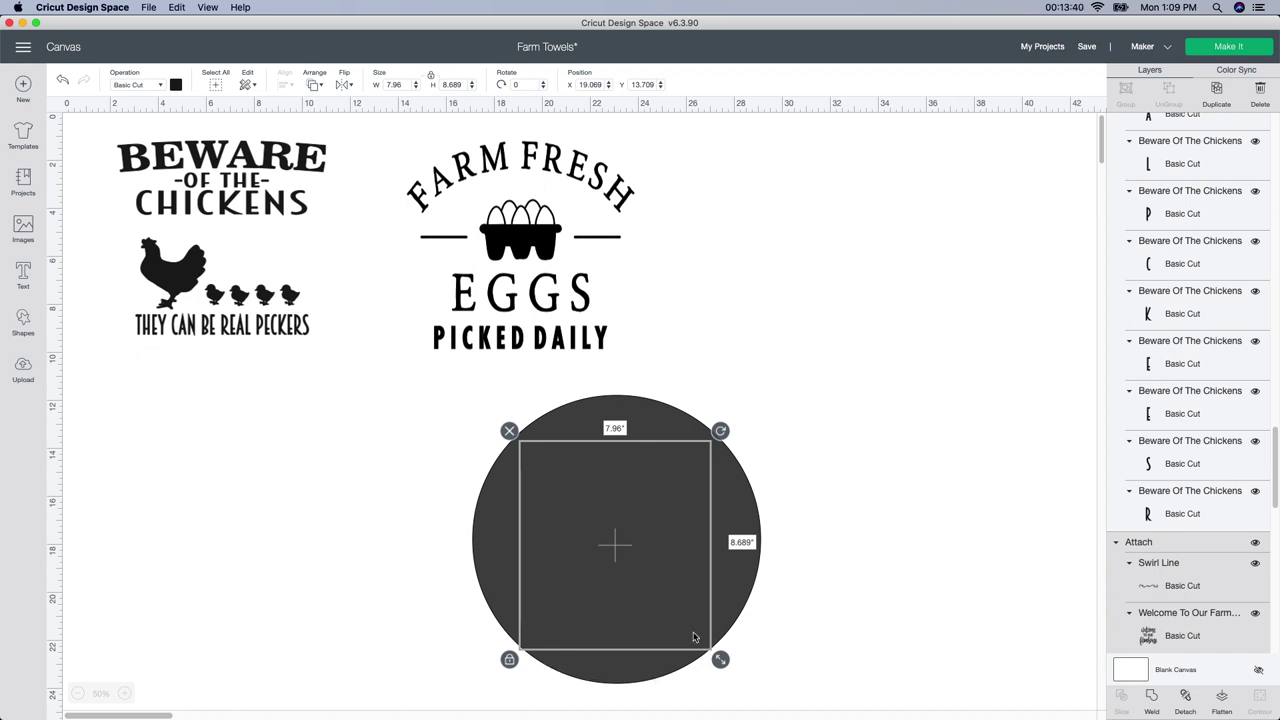
click(320, 86)
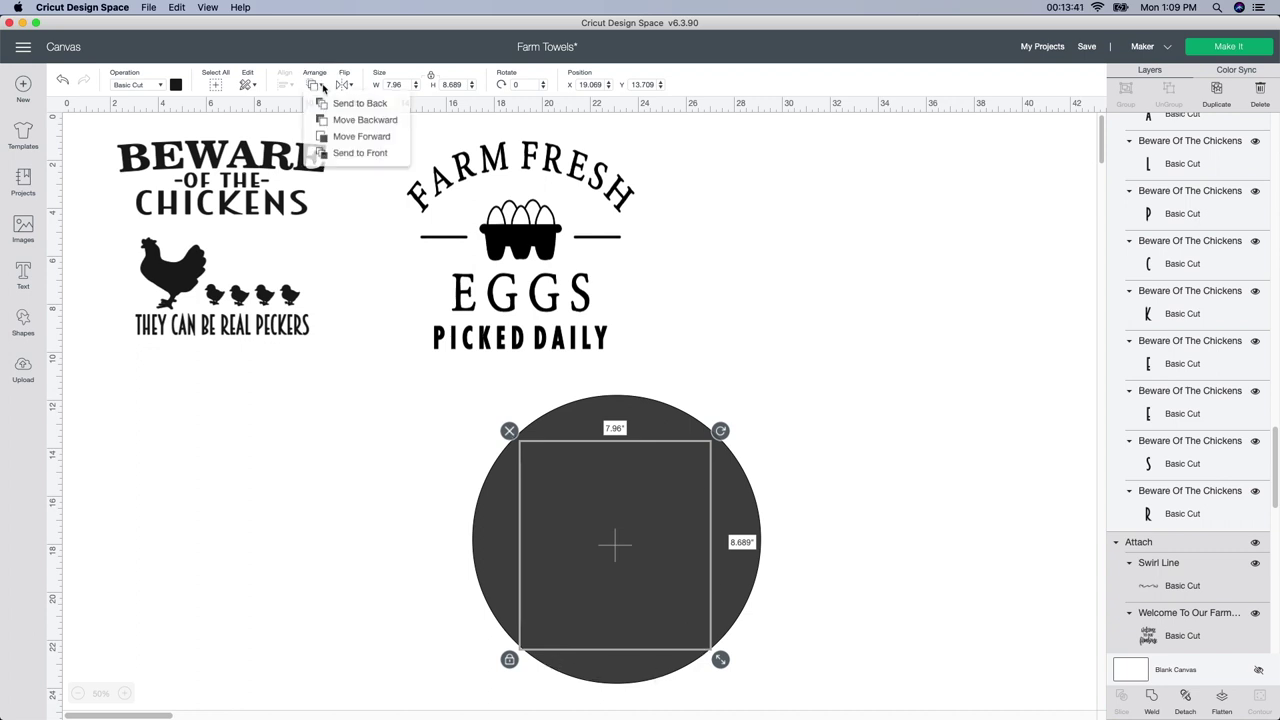
click(350, 153)
drag(650, 508, 647, 499)
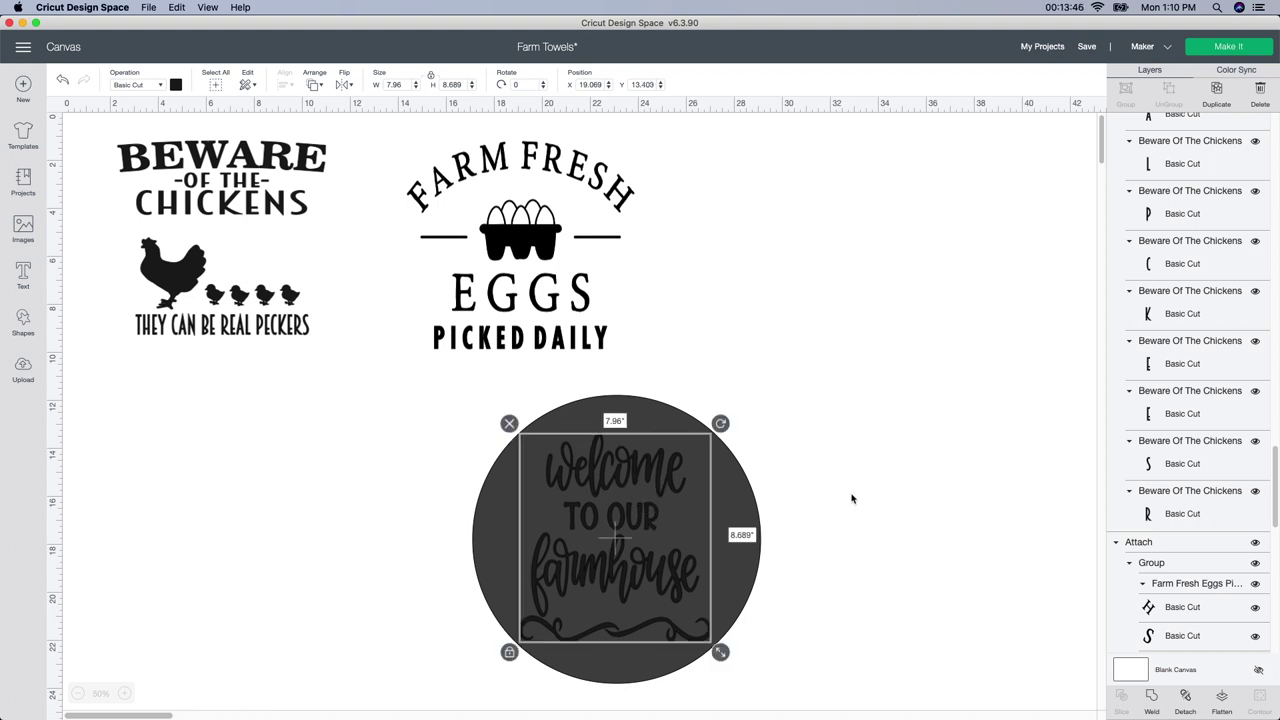
click(852, 496)
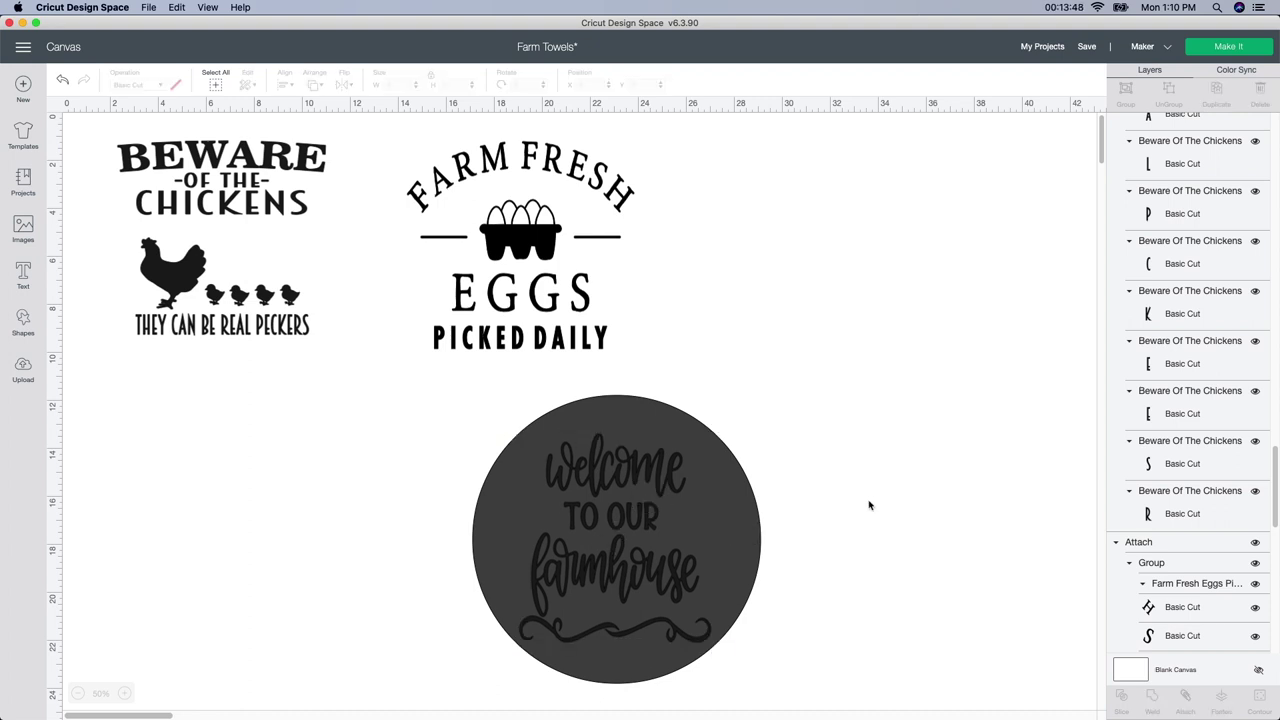
drag(590, 540, 594, 538)
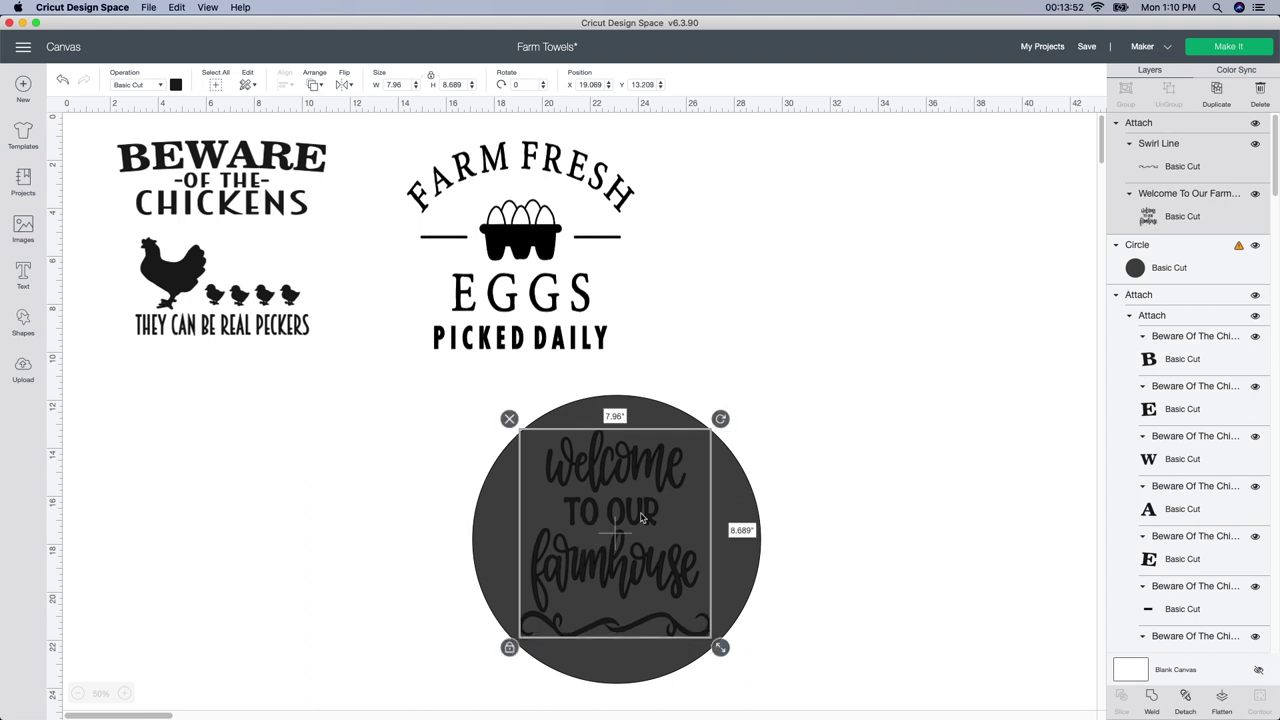
click(872, 575)
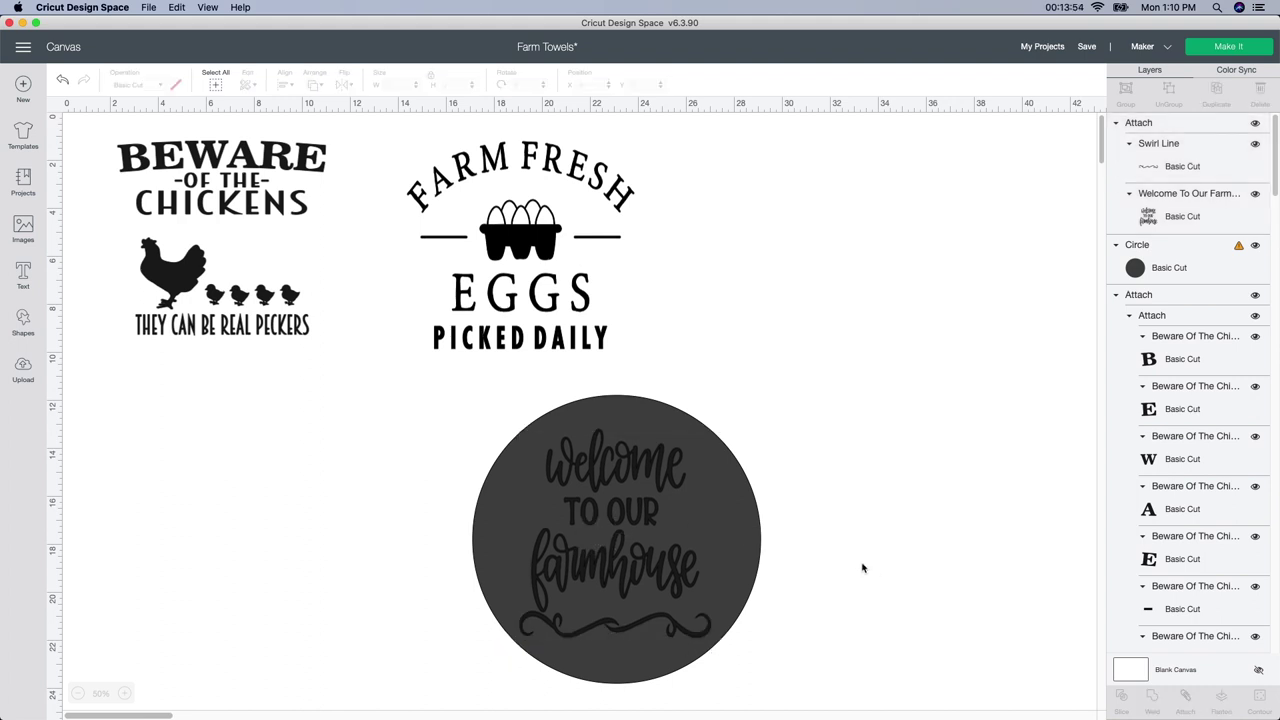
- Center the "Welcome to Our Farmhouse" design and its circle horizontally on each other
scroll(863, 562, down, 1)
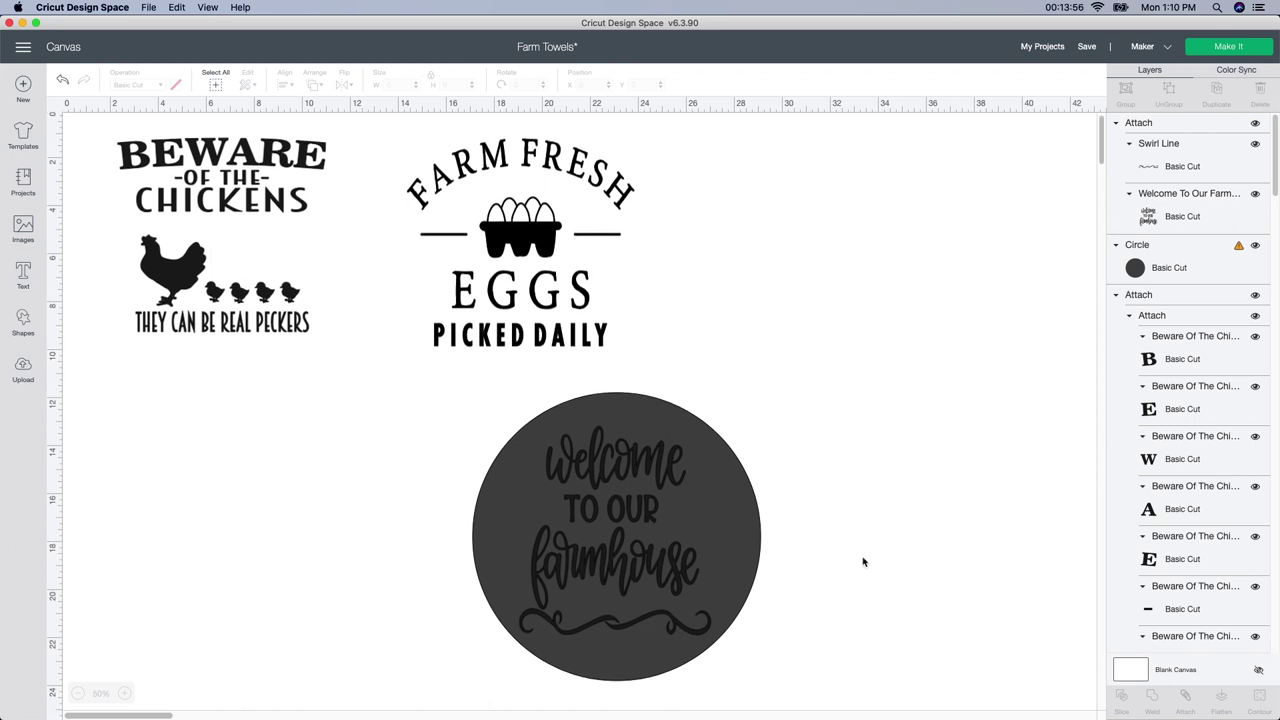
scroll(863, 562, down, 1)
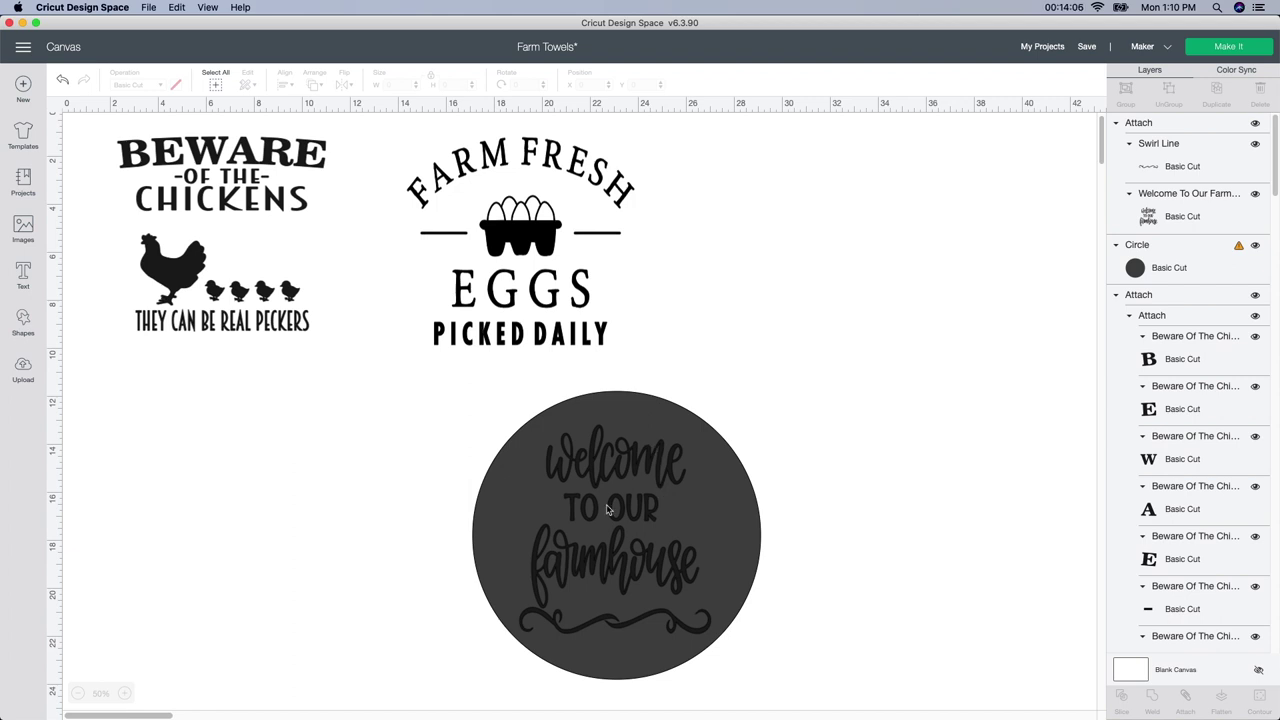
drag(802, 653, 544, 520)
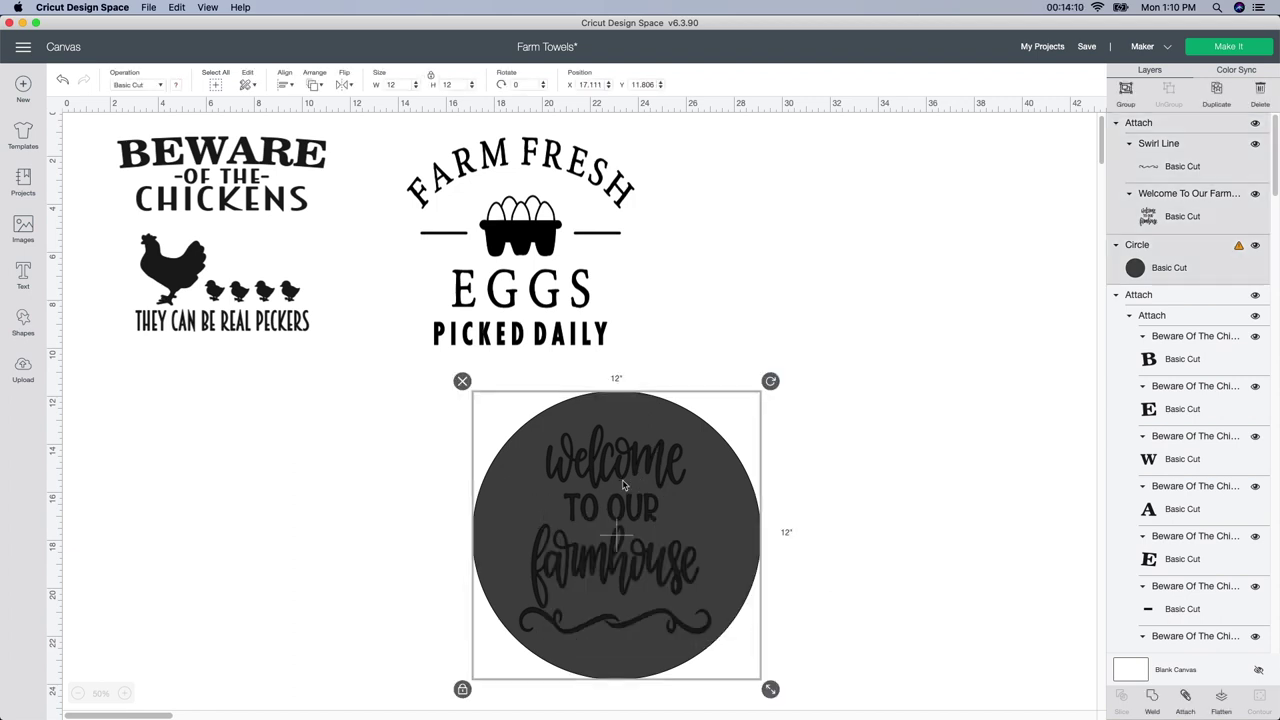
click(284, 85)
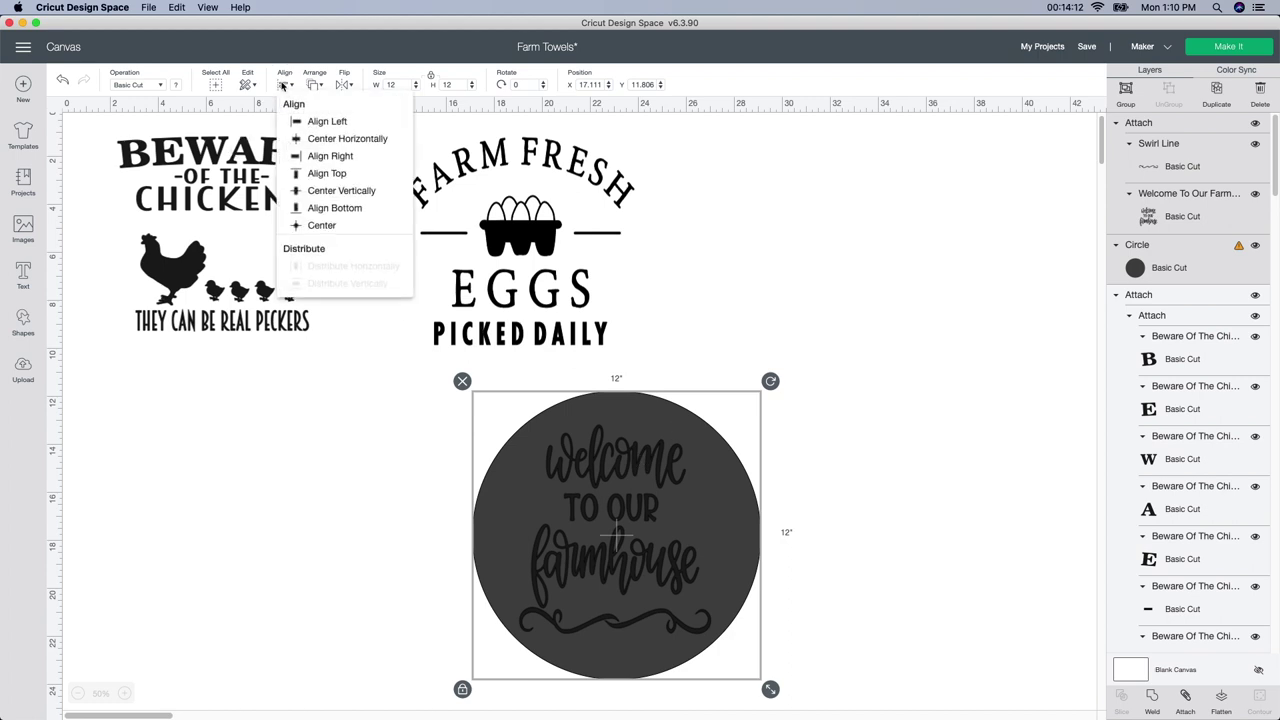
click(330, 138)
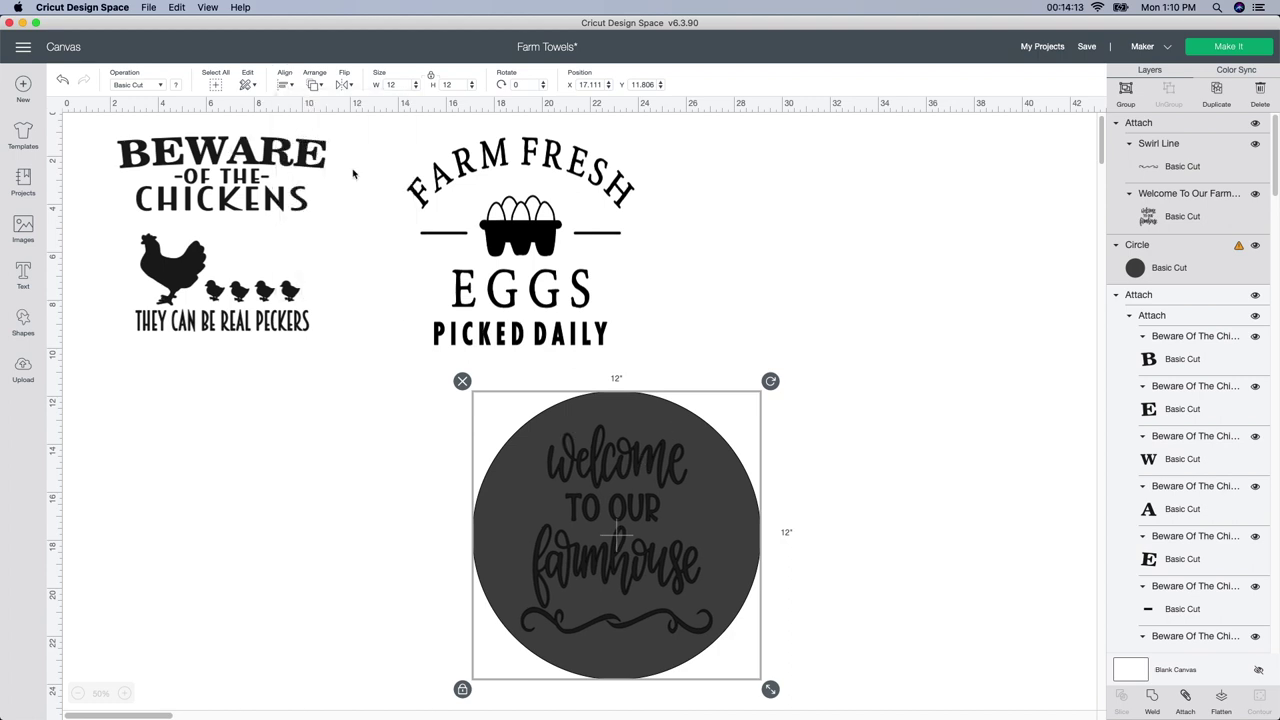
click(793, 602)
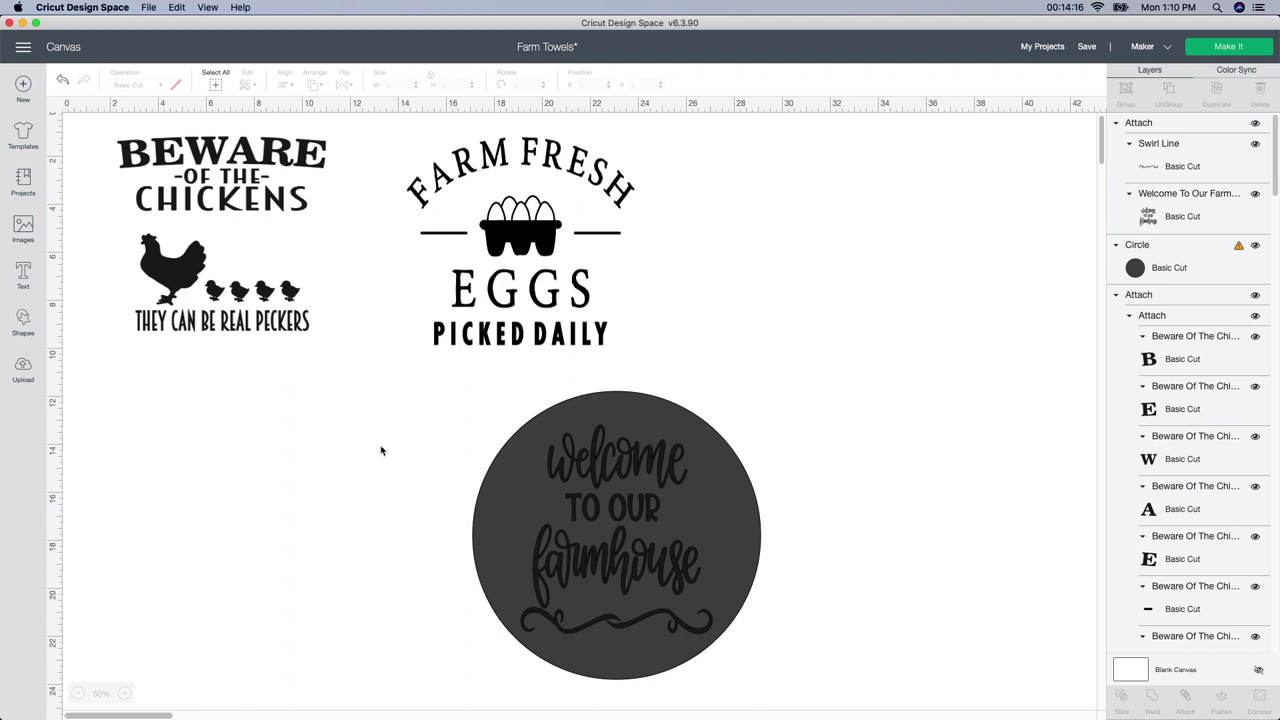
- Attach the "Welcome to Our Farmhouse" design to its circle and move the pair up beside the "Farm Fresh Eggs" design
drag(381, 451, 785, 628)
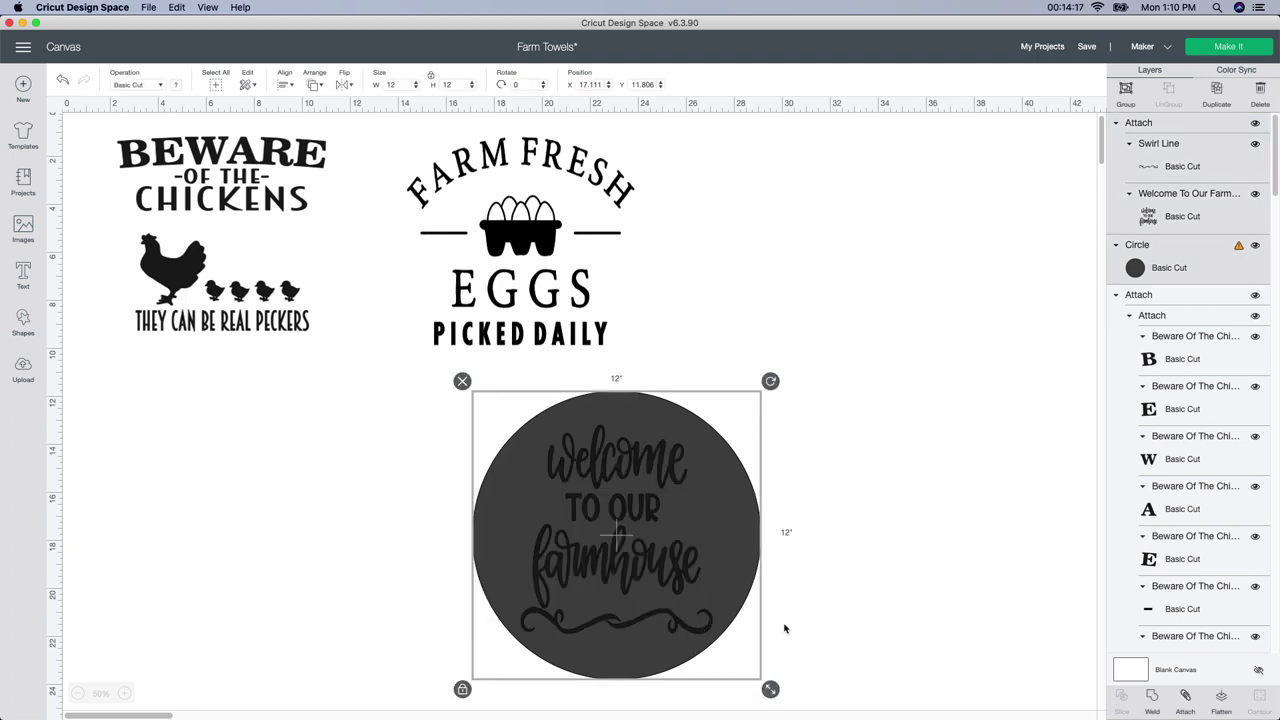
click(1185, 697)
drag(678, 588, 932, 403)
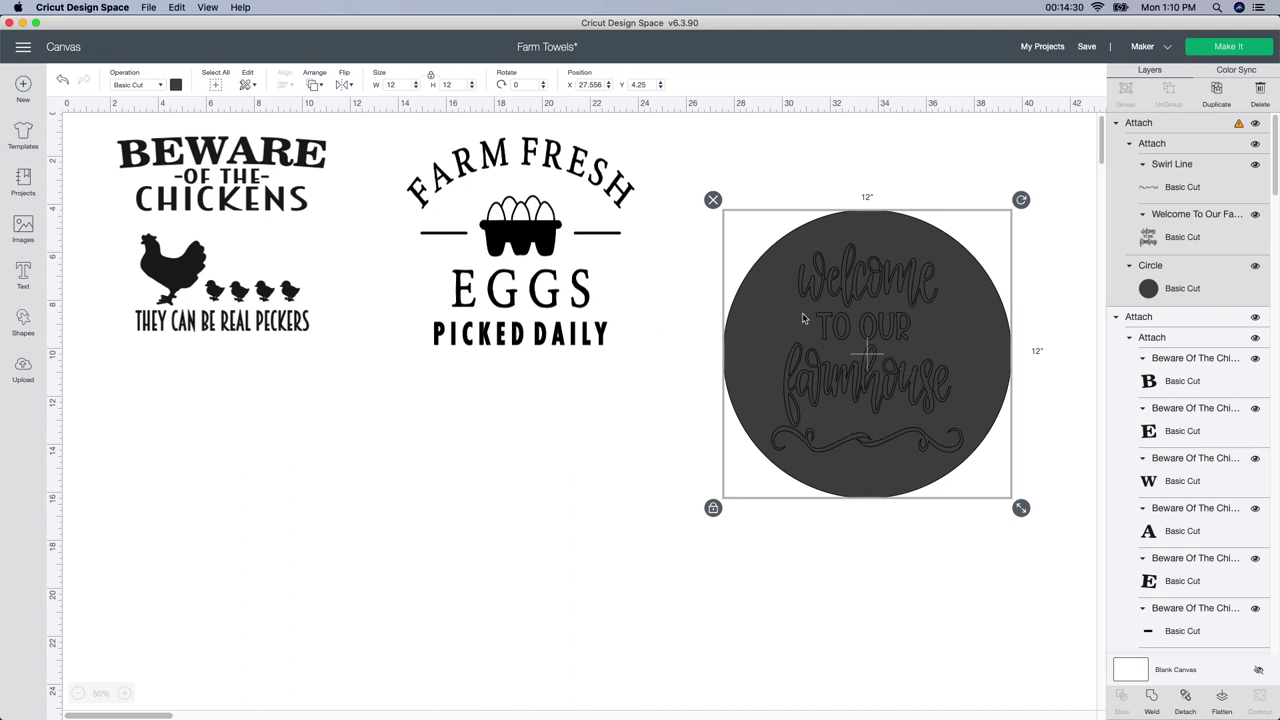
click(583, 454)
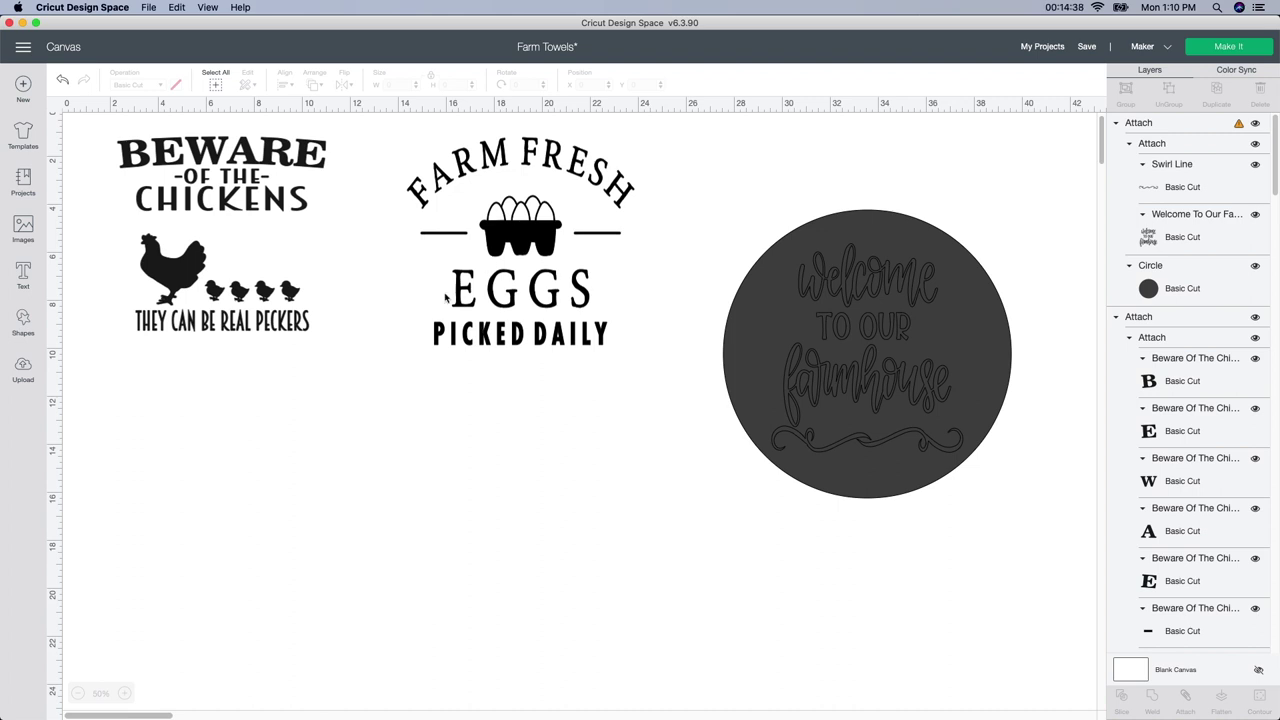
- Add a second circle below the "Farm Fresh Eggs" design and set its width and height to 12 inches
click(23, 322)
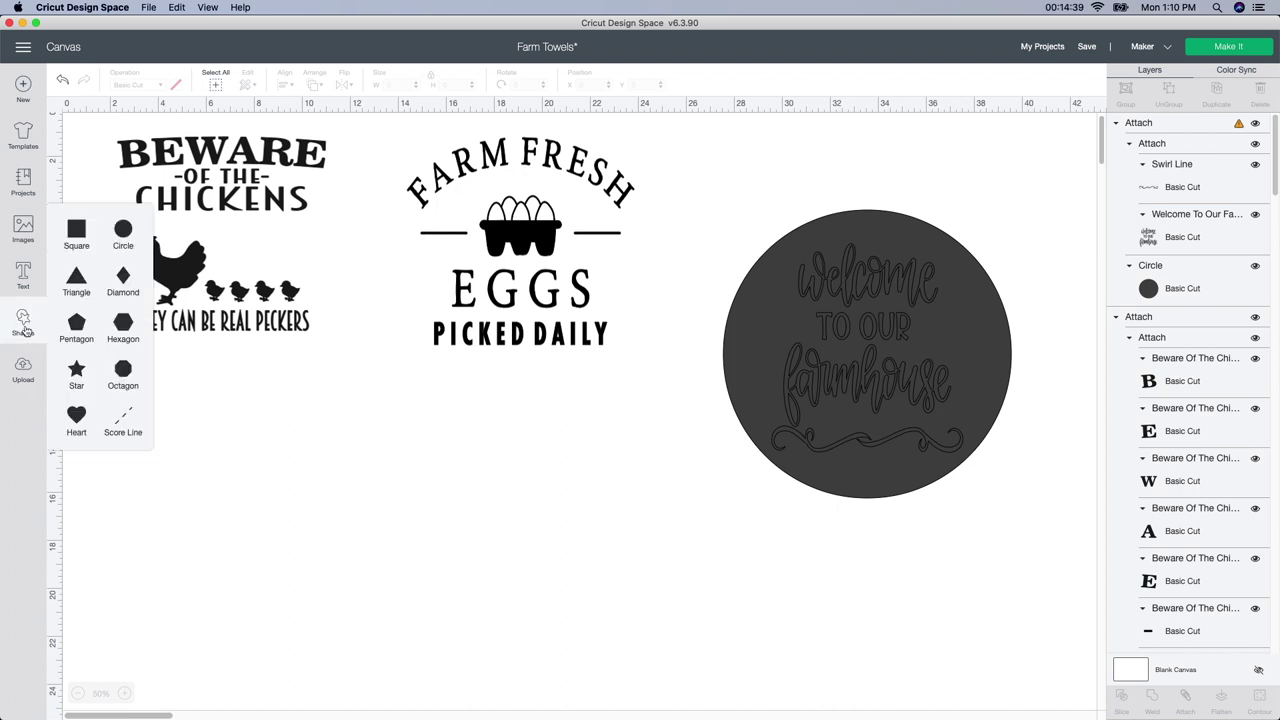
click(113, 240)
drag(111, 161, 408, 425)
click(400, 84)
text(12)
key(Tab)
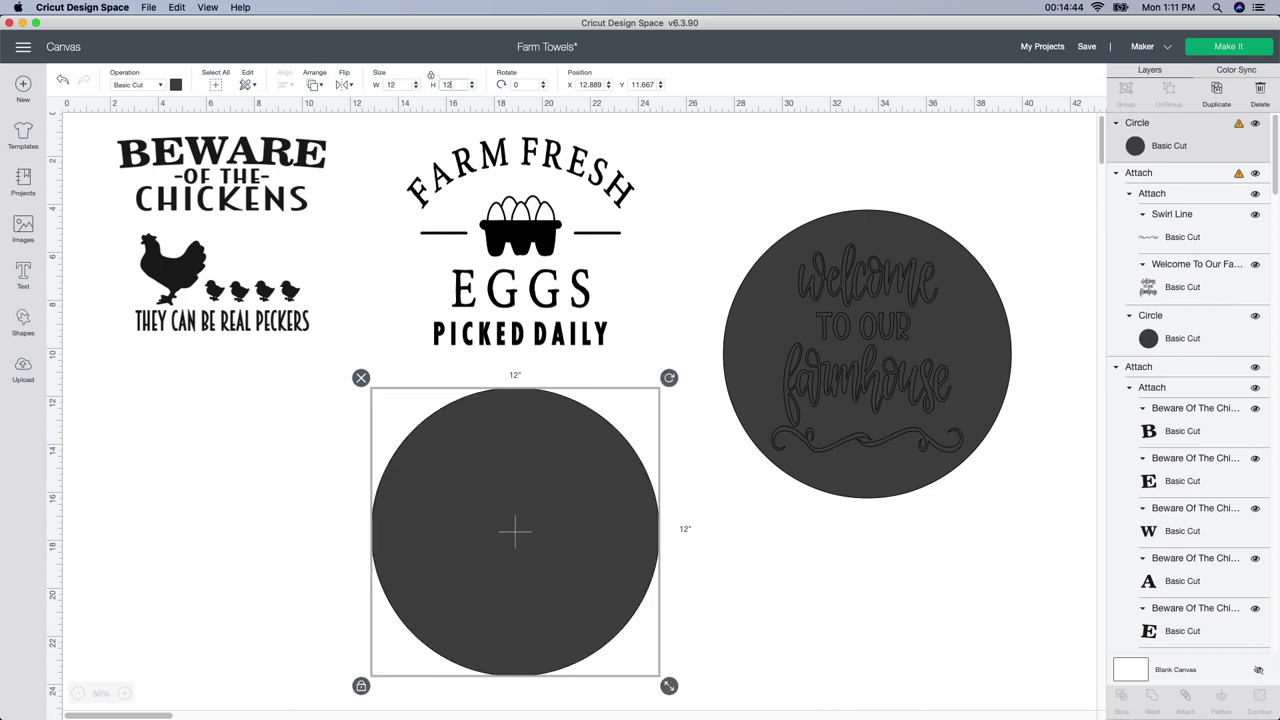
- Move the "Farm Fresh Eggs" design onto the new circle, send it to the front and adjust its position by eye
drag(508, 240, 511, 526)
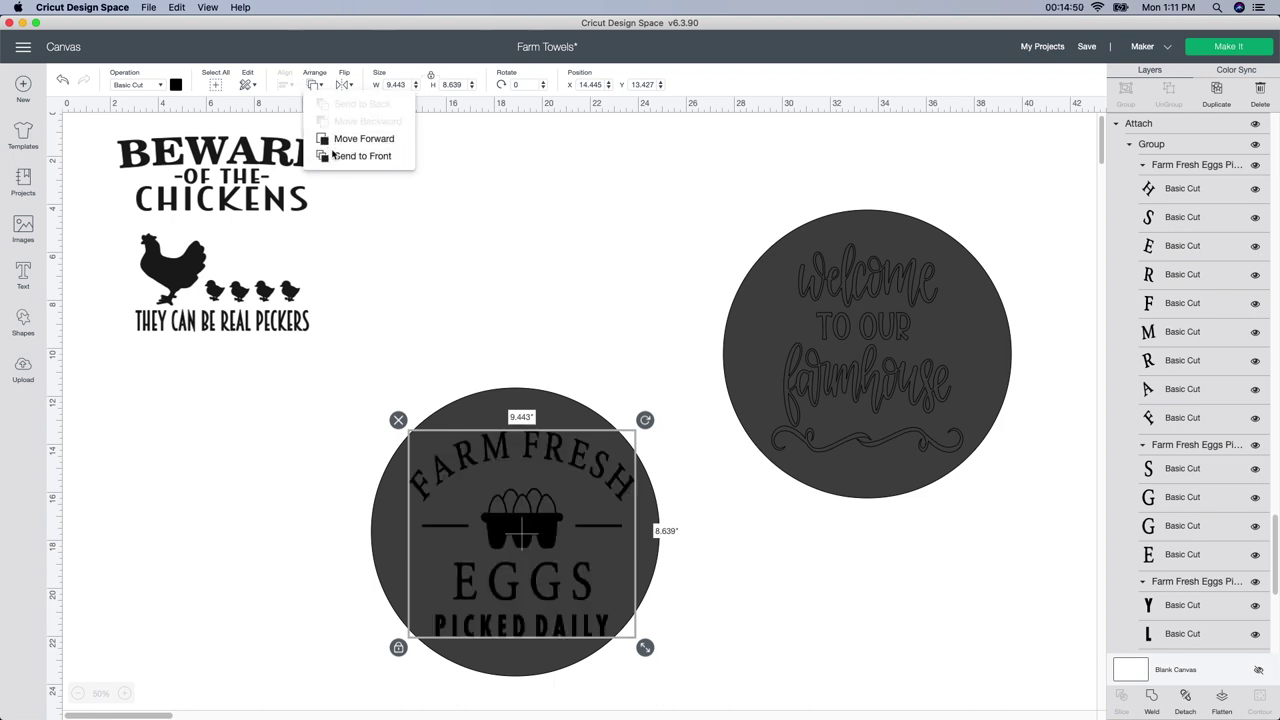
click(340, 156)
drag(518, 509, 513, 506)
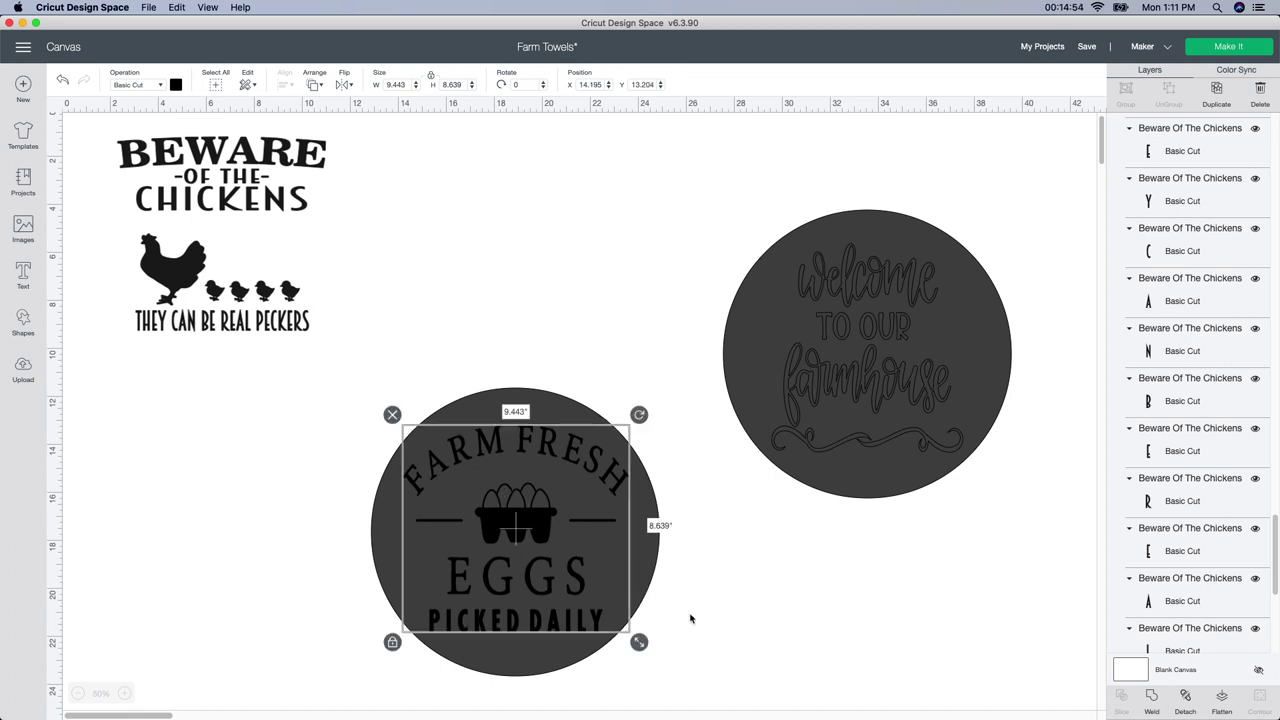
- Center the "Farm Fresh Eggs" design and its circle horizontally on each other
click(749, 640)
drag(437, 323, 560, 622)
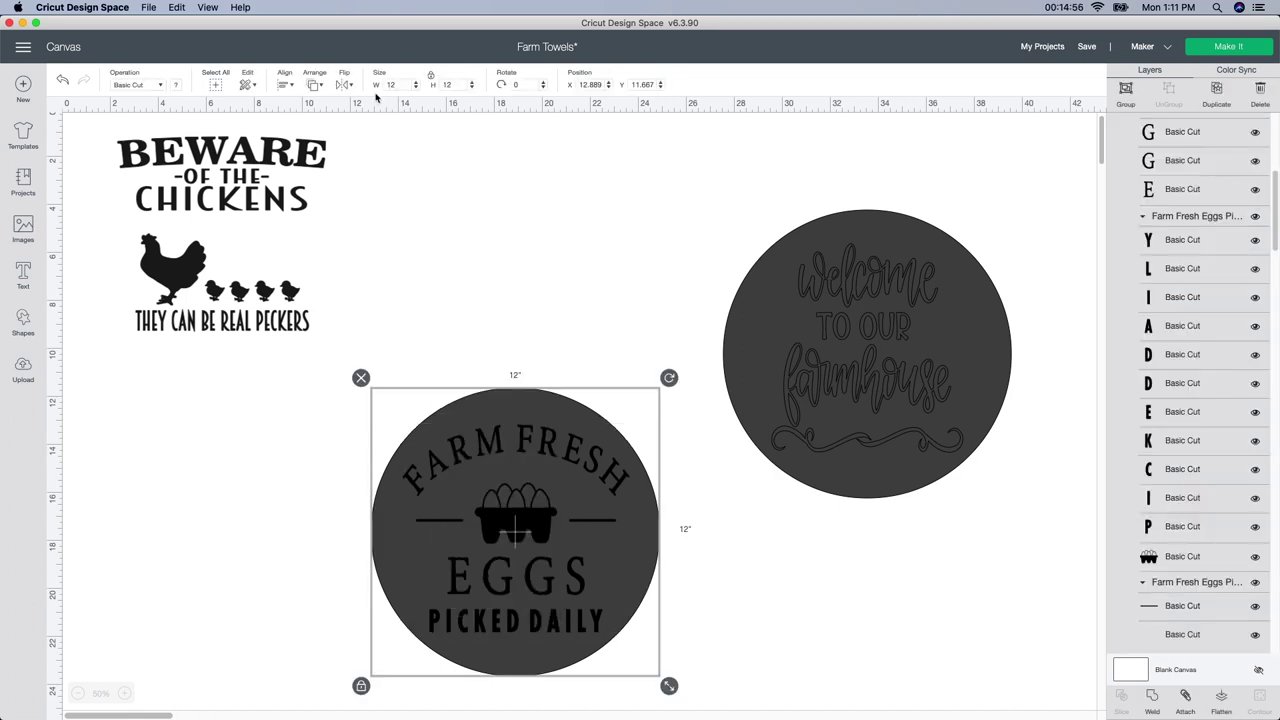
click(285, 84)
click(303, 140)
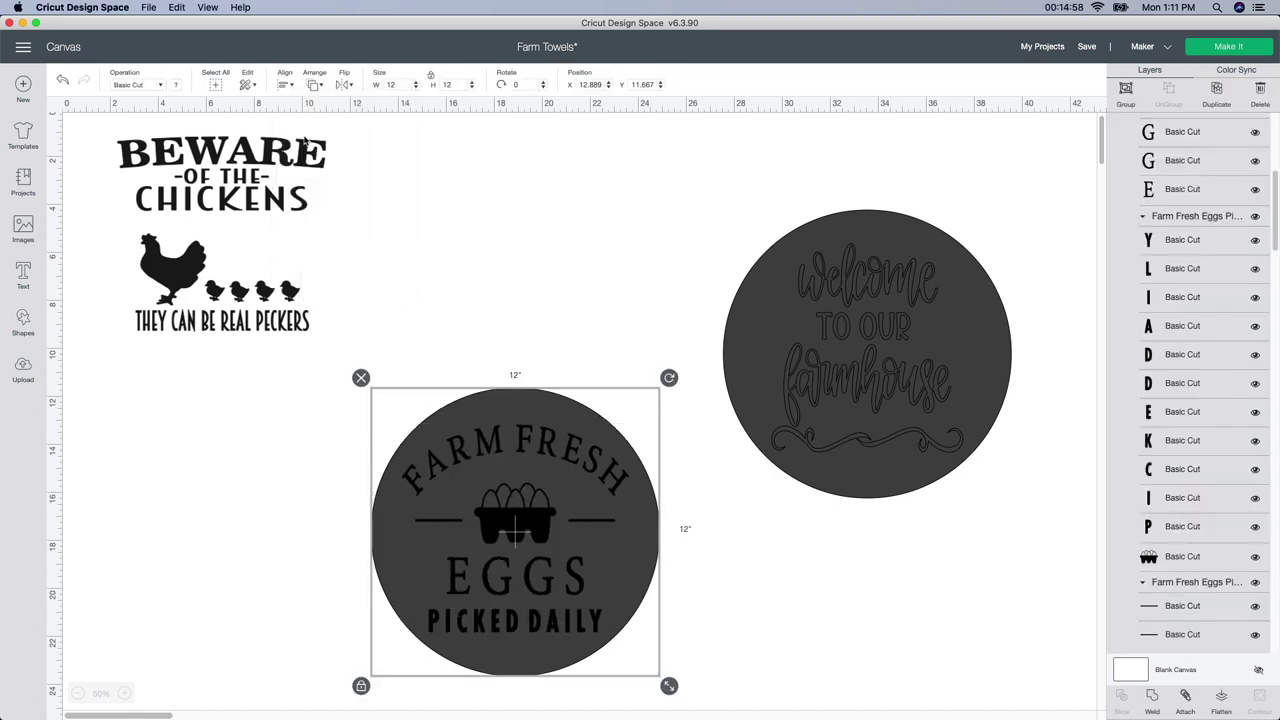
click(804, 646)
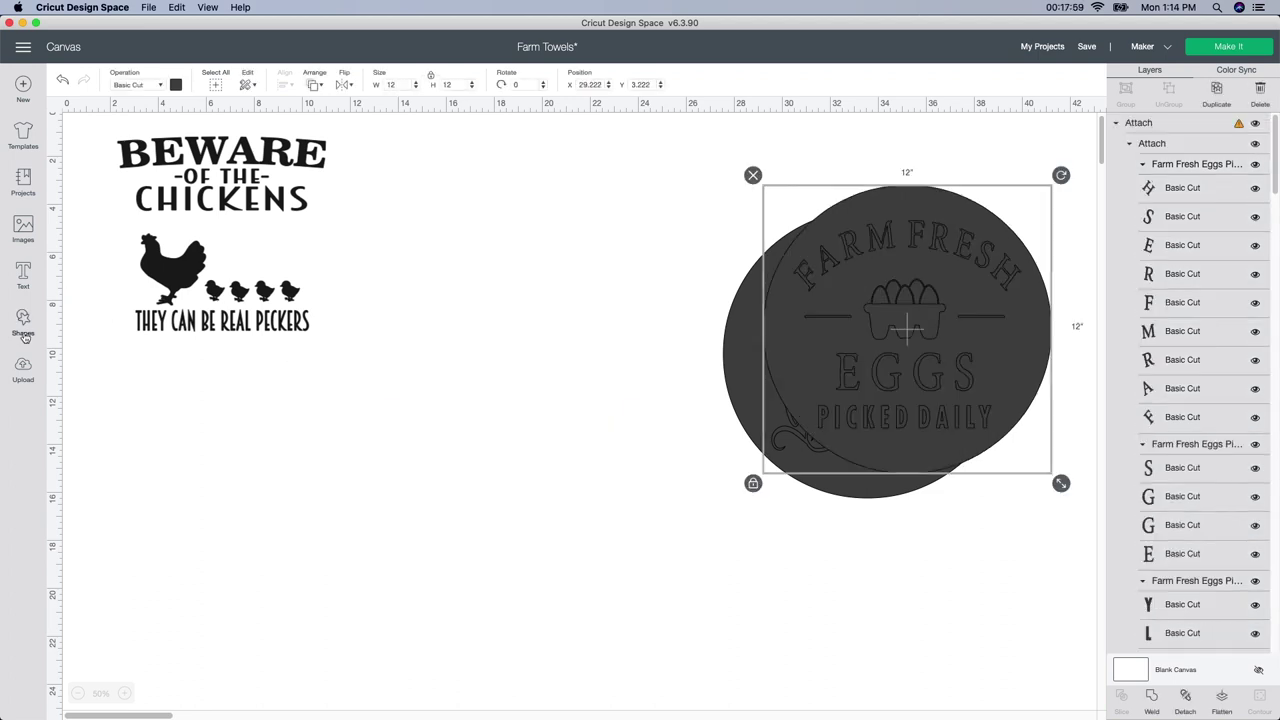
- Add a third circle, set its width and height to 12 inches, and move it below the "Beware of the Chickens" design
click(23, 320)
click(123, 230)
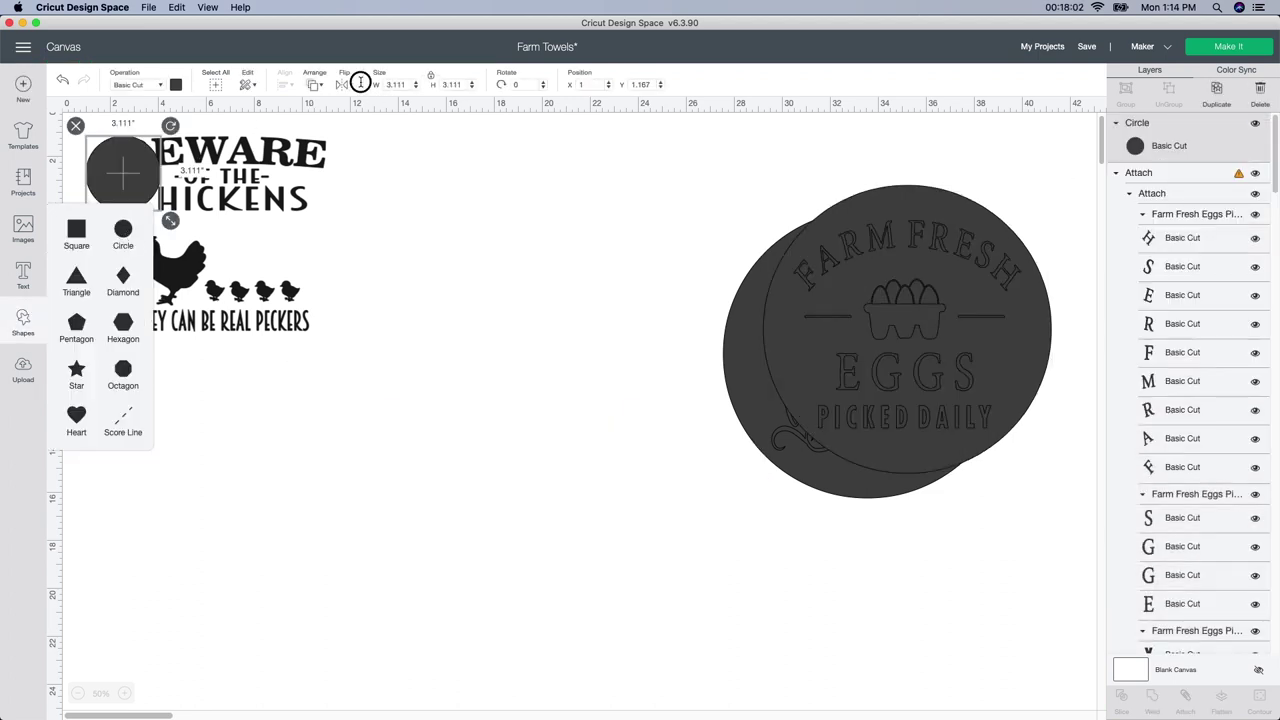
text(12)
key(Tab)
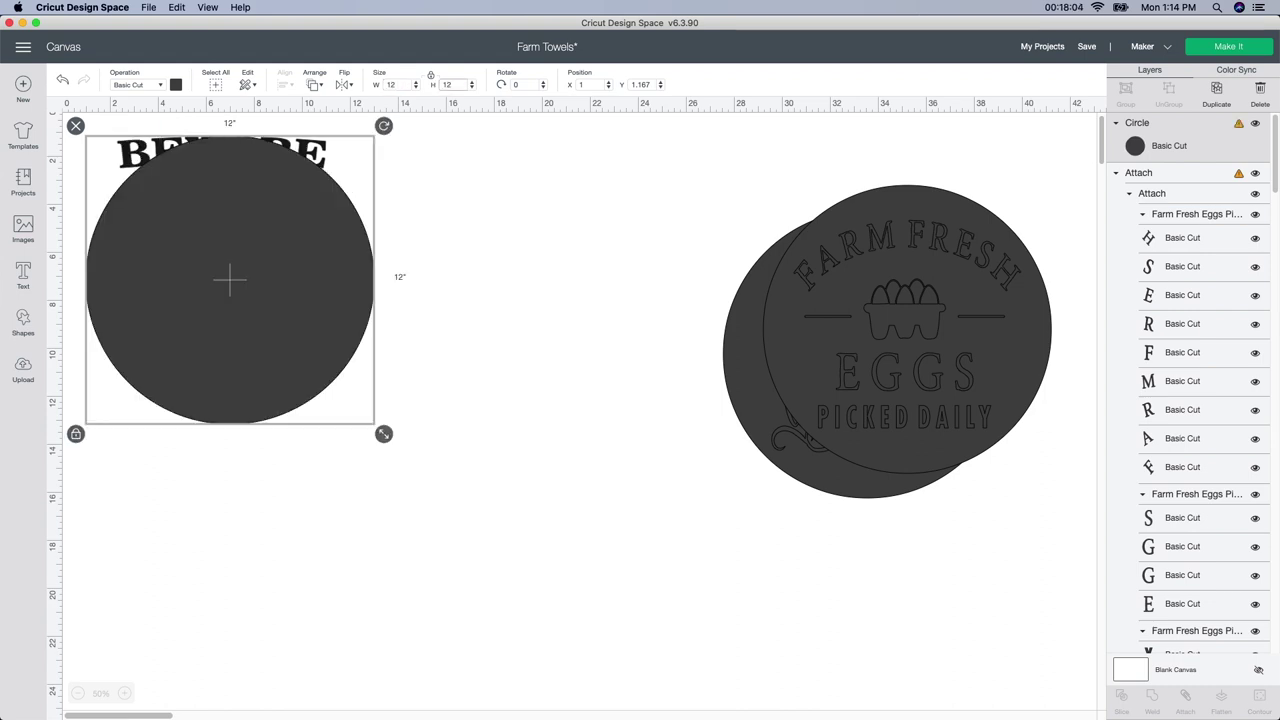
drag(230, 244, 396, 388)
- Move the "Beware of the Chickens" design onto the new circle, send it to the front and adjust its position by eye
click(272, 208)
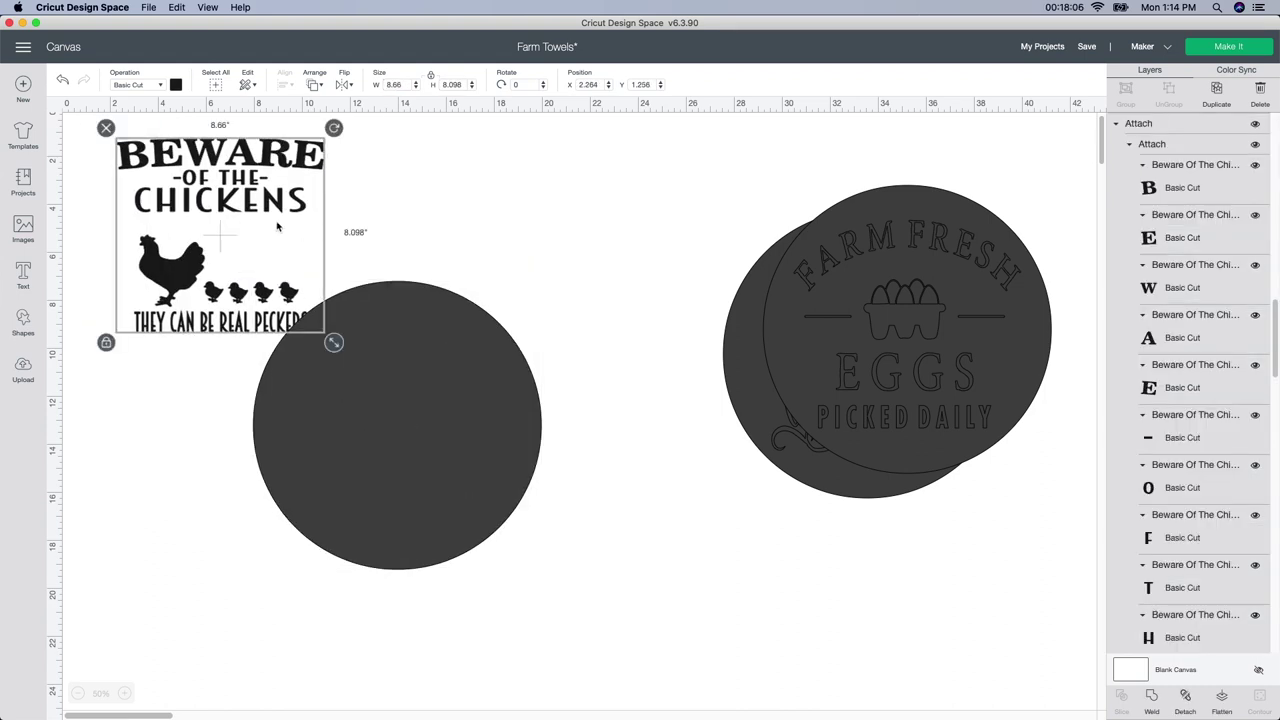
drag(272, 208, 437, 404)
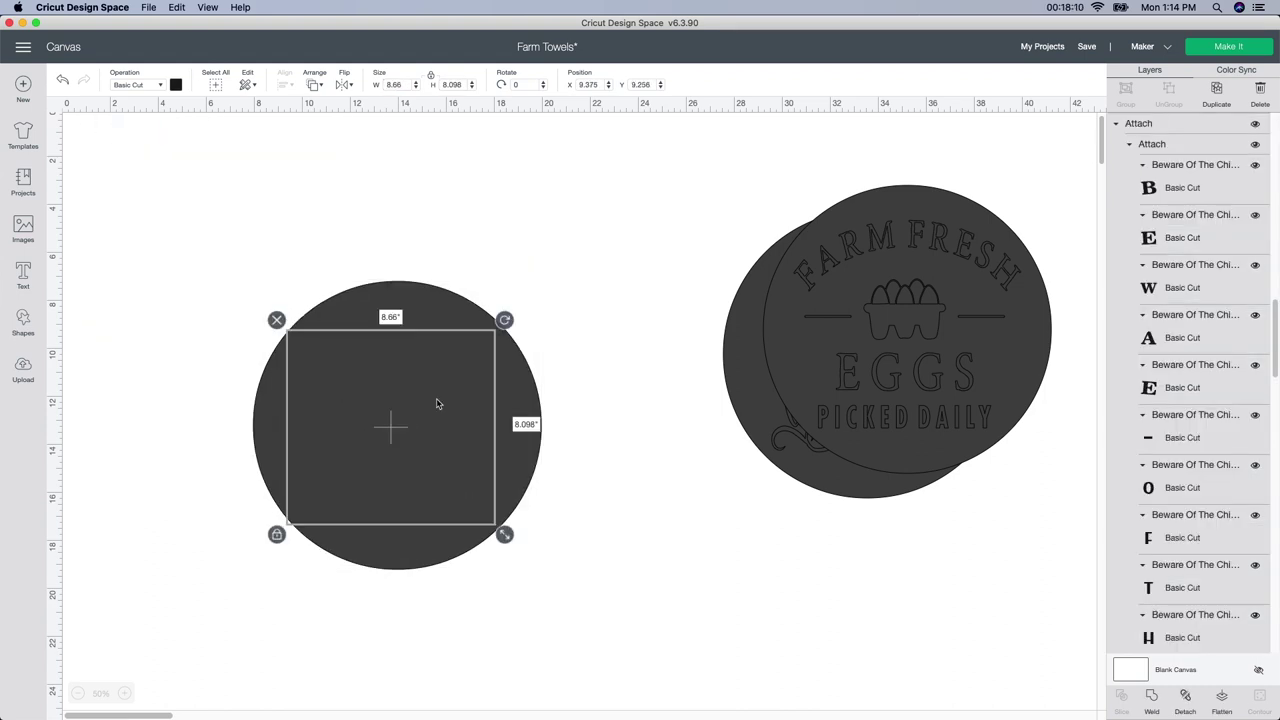
click(314, 86)
click(349, 158)
drag(443, 434, 449, 445)
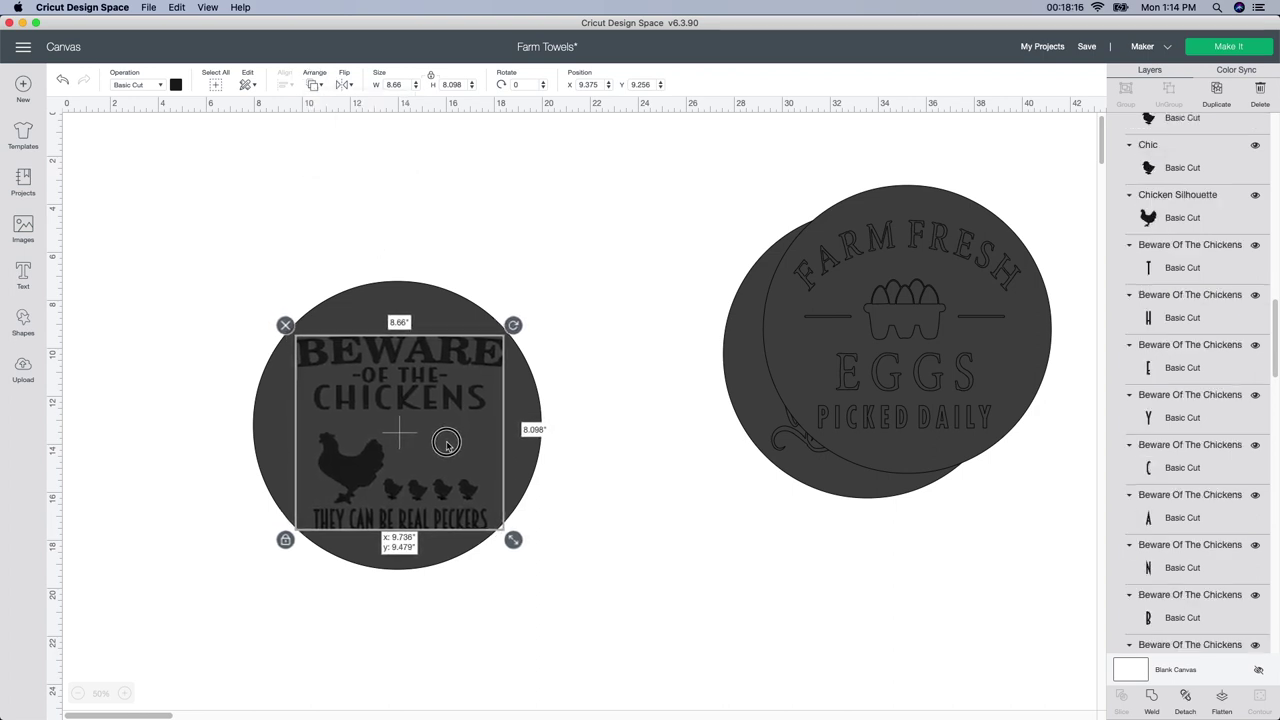
click(591, 560)
click(437, 486)
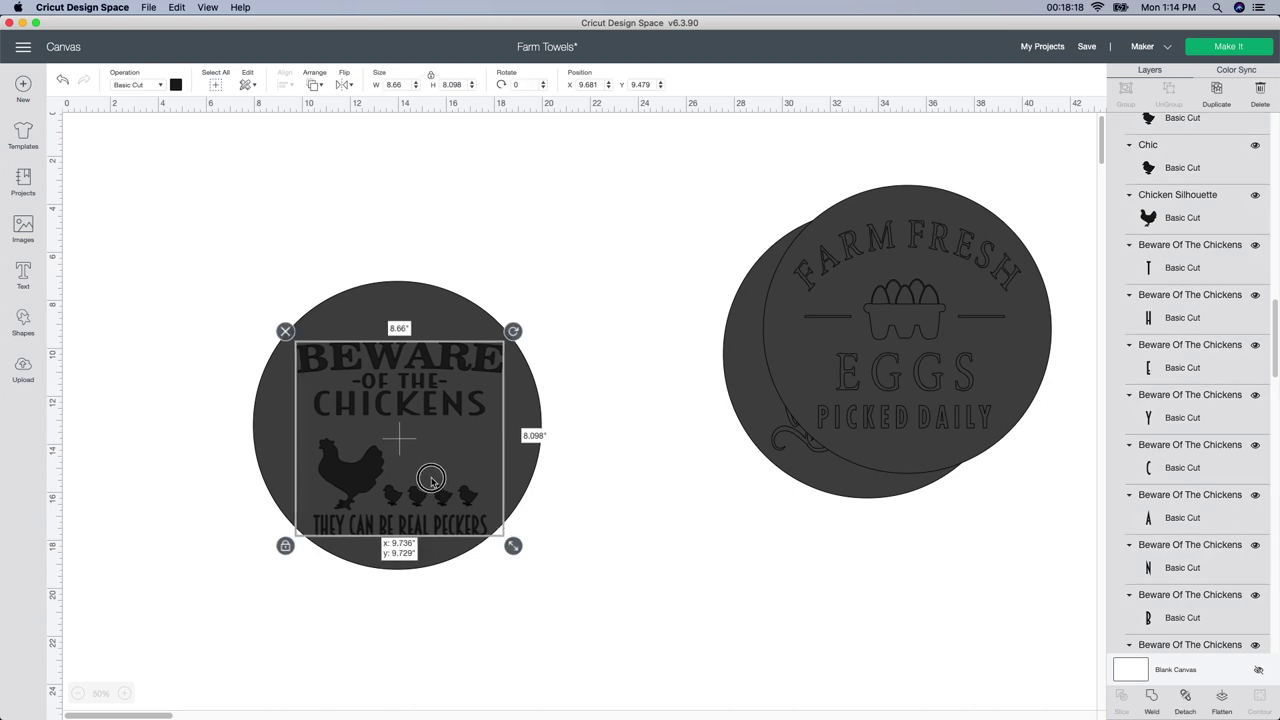
click(567, 610)
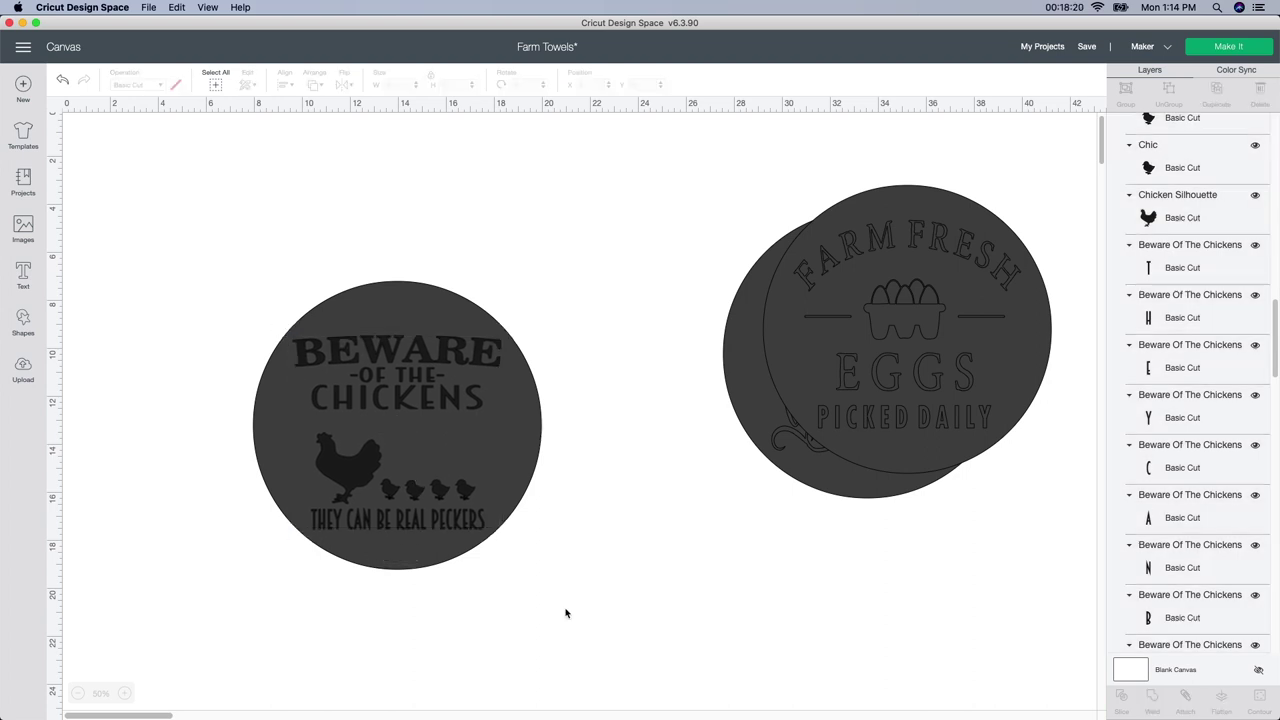
- Center the "Beware of the Chickens" design and its circle horizontally on each other
drag(549, 606, 198, 290)
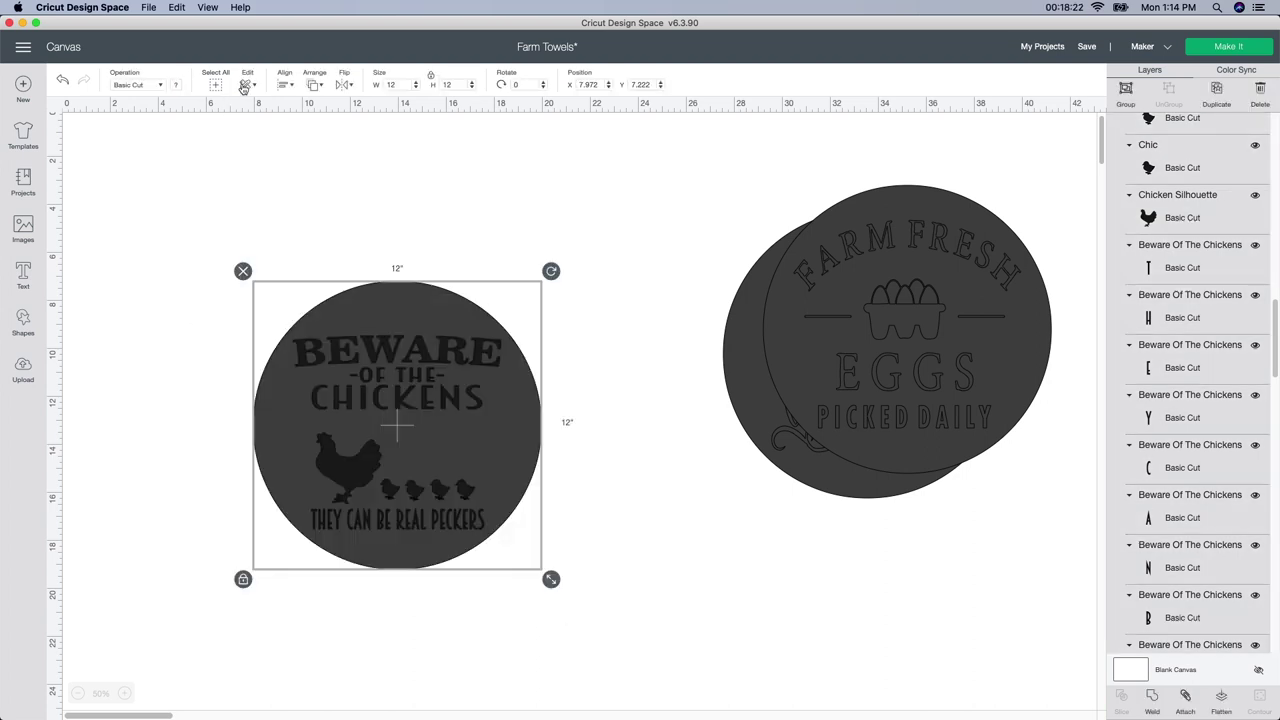
click(286, 87)
click(300, 134)
click(607, 537)
- Attach the "Beware of the Chickens" design to its circle, move the pair up, and place the "Farm Fresh Eggs" sign below and between the others
drag(540, 600, 290, 370)
click(1190, 708)
drag(397, 425, 391, 339)
drag(841, 388, 546, 622)
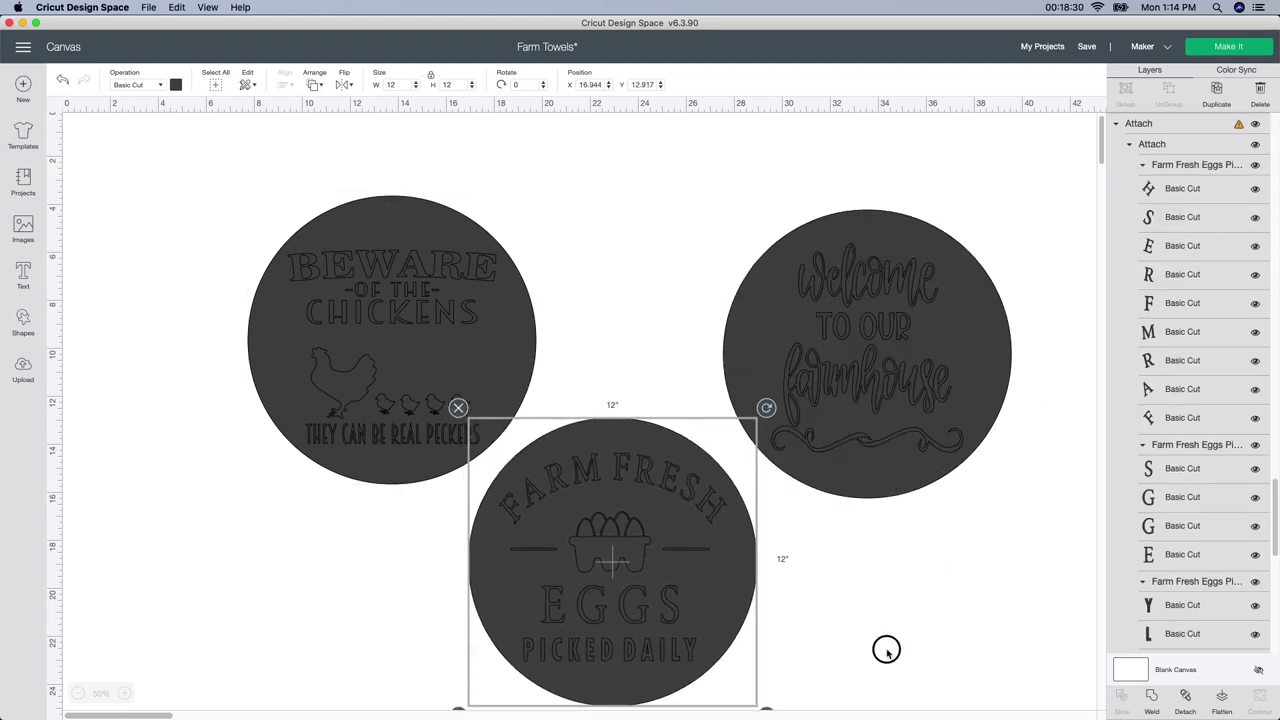
click(895, 657)
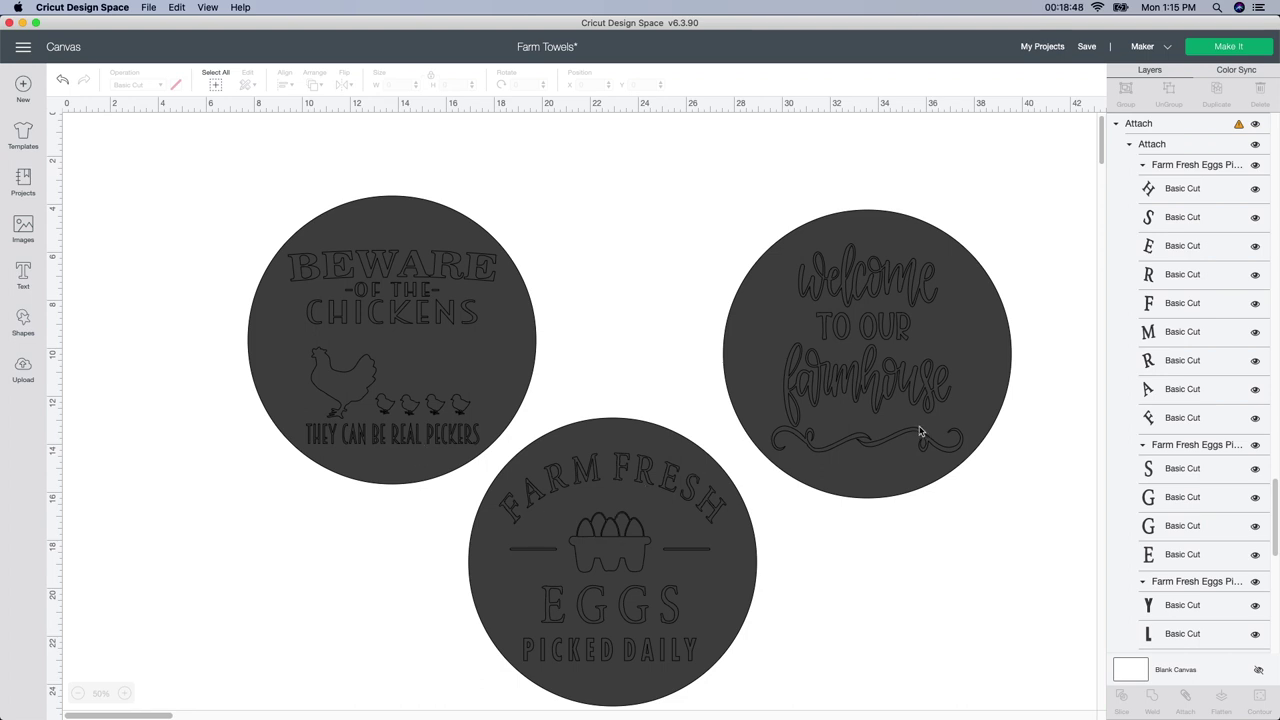
- Check the warning on the "Farm Fresh Eggs" sign and resize the "Beware of the Chickens" sign proportionally to 11.5 inches wide
click(1240, 126)
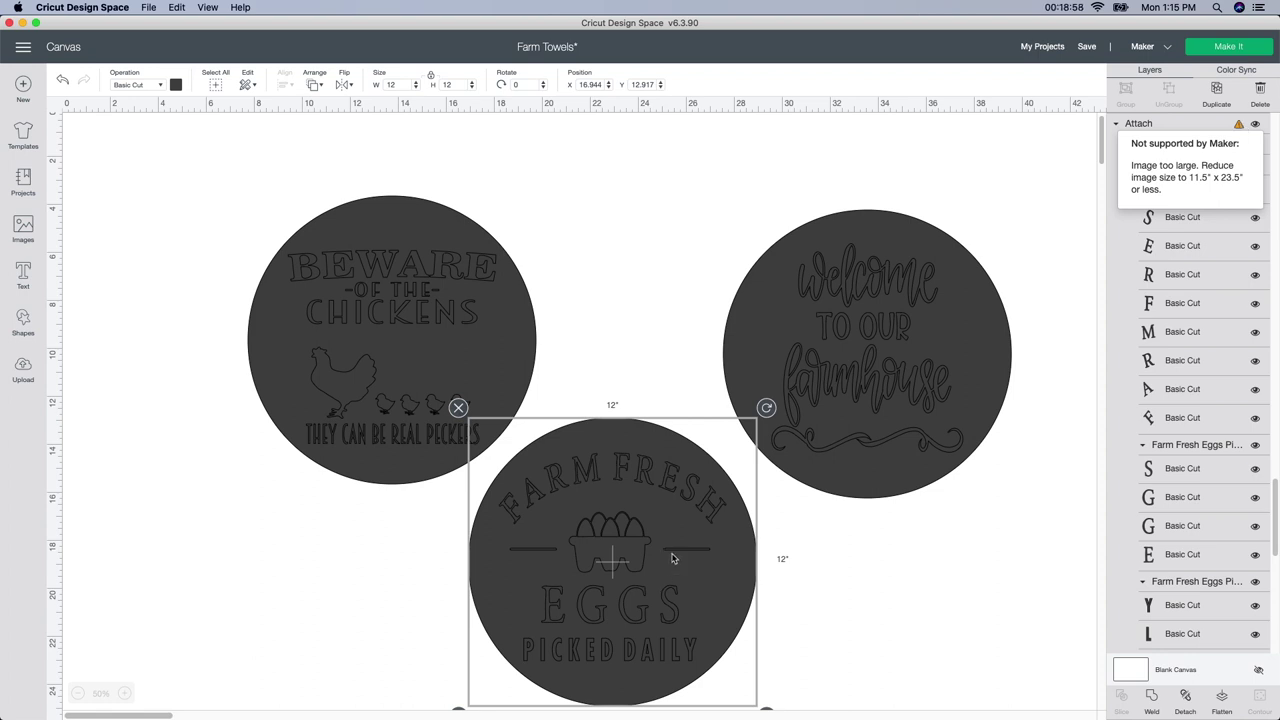
click(371, 589)
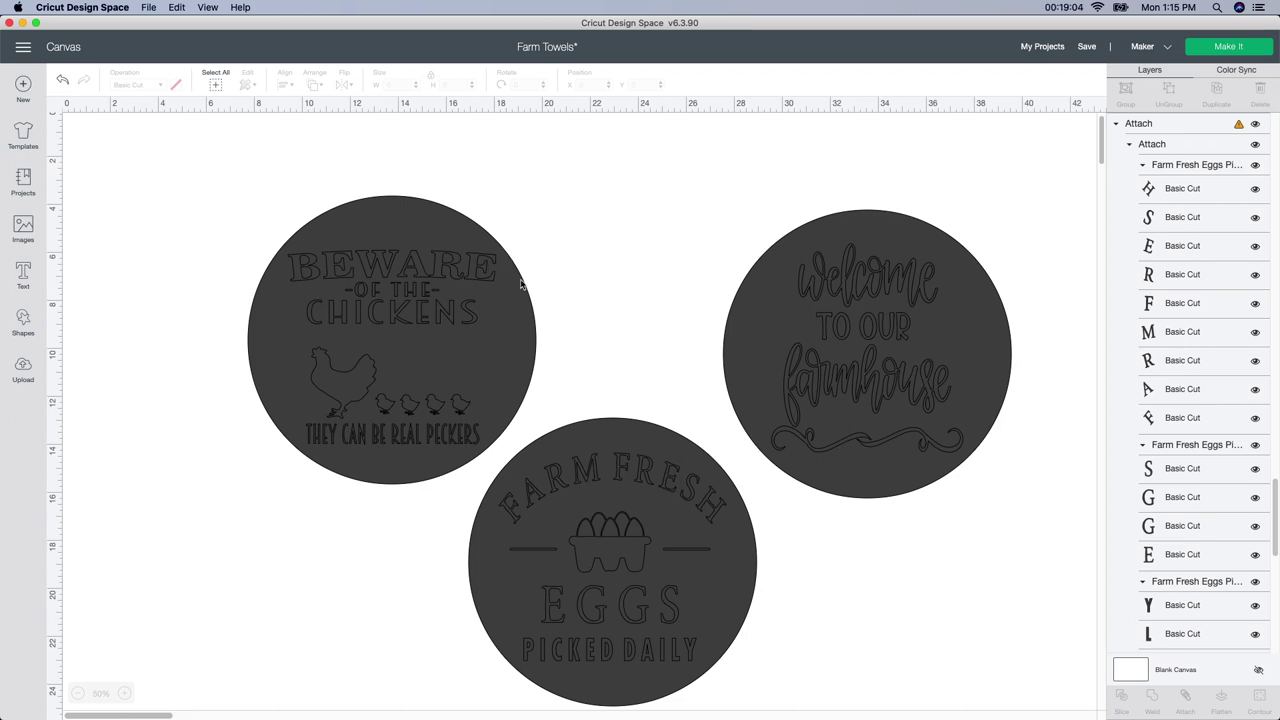
click(414, 368)
click(398, 84)
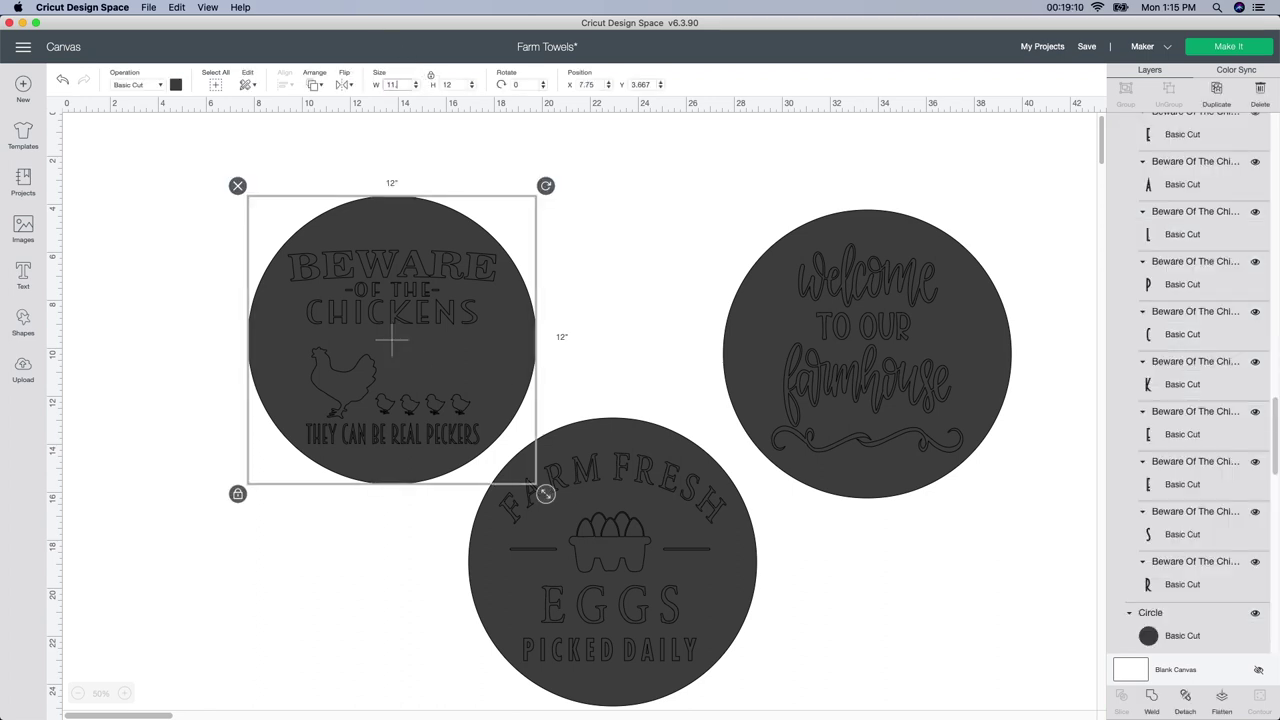
key(Return)
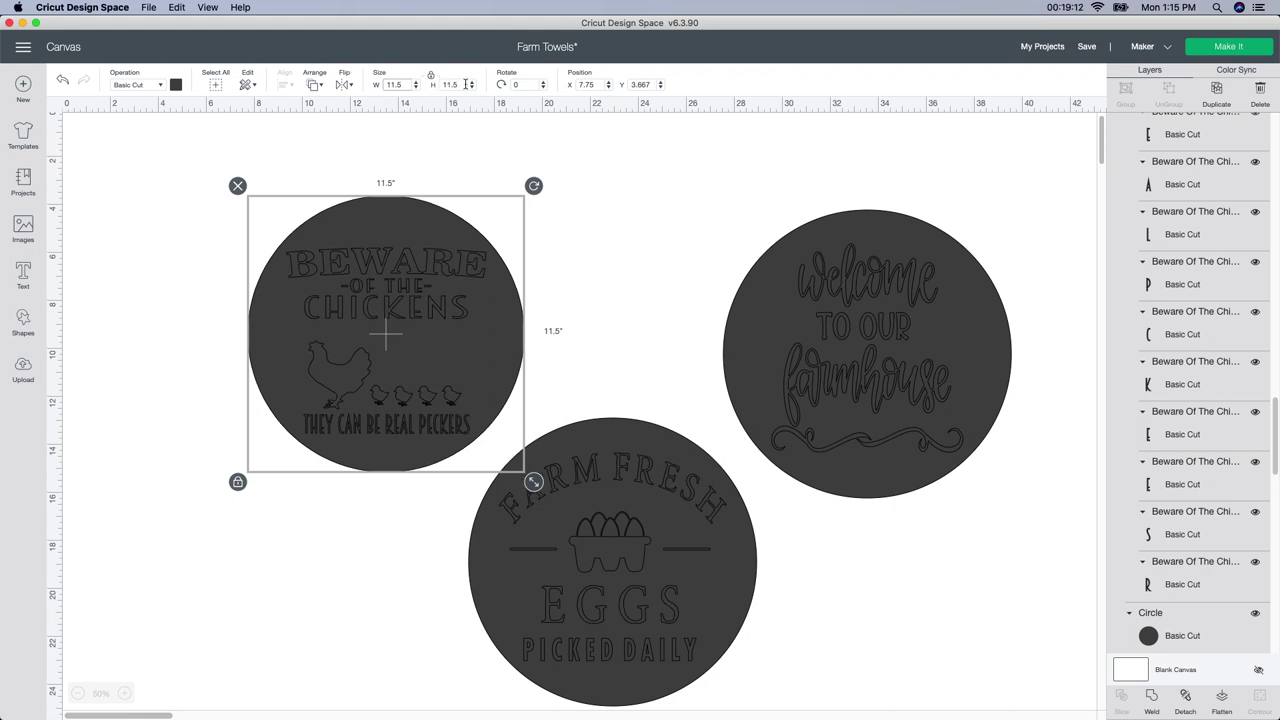
- Resize the attached "Farm Fresh Eggs" sign proportionally to a width of 11.5 inches
click(634, 570)
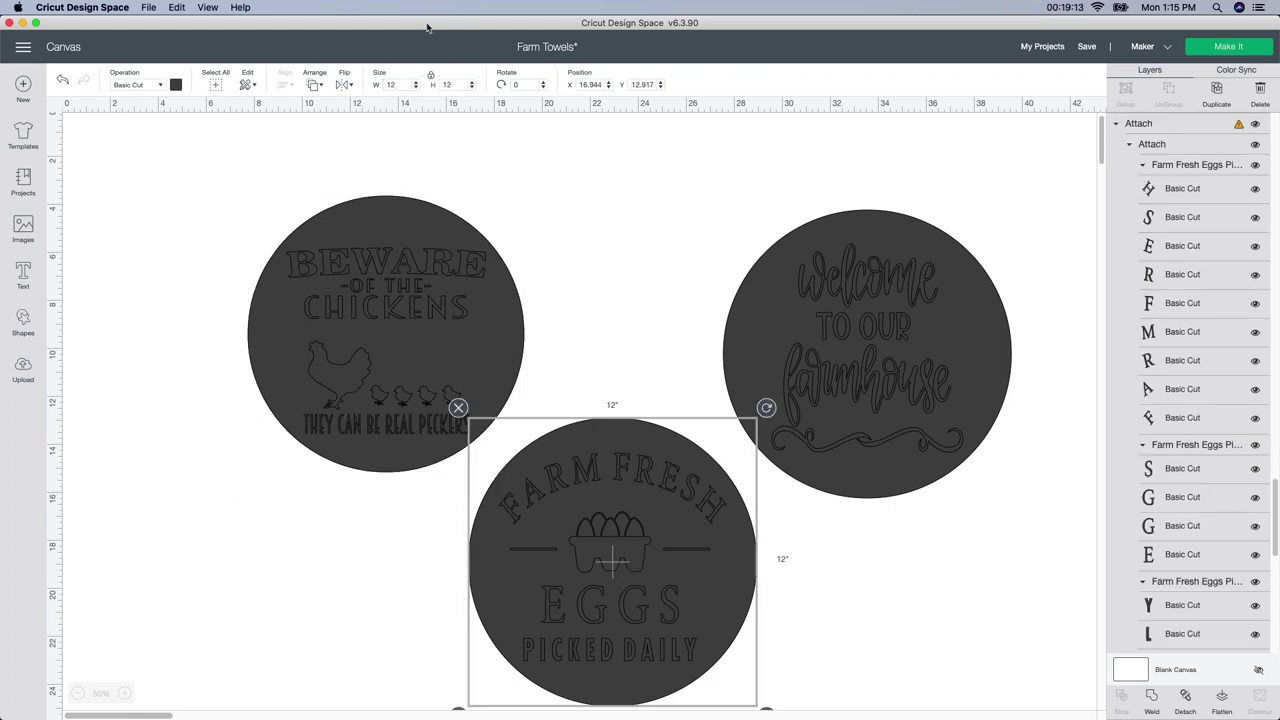
click(400, 83)
text(11.5)
key(Return)
- Resize the attached "Welcome to Our Farmhouse" sign proportionally to a width of 11.5 inches
click(838, 303)
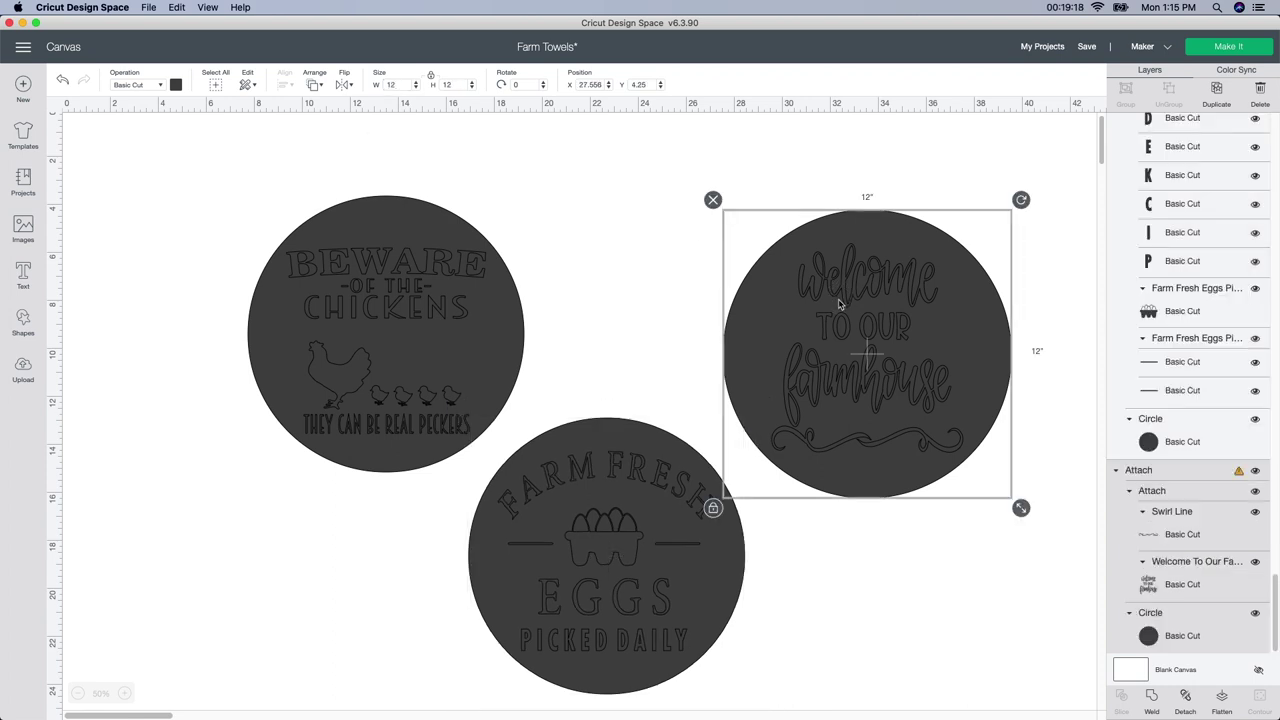
click(386, 85)
text(11.5)
key(Return)
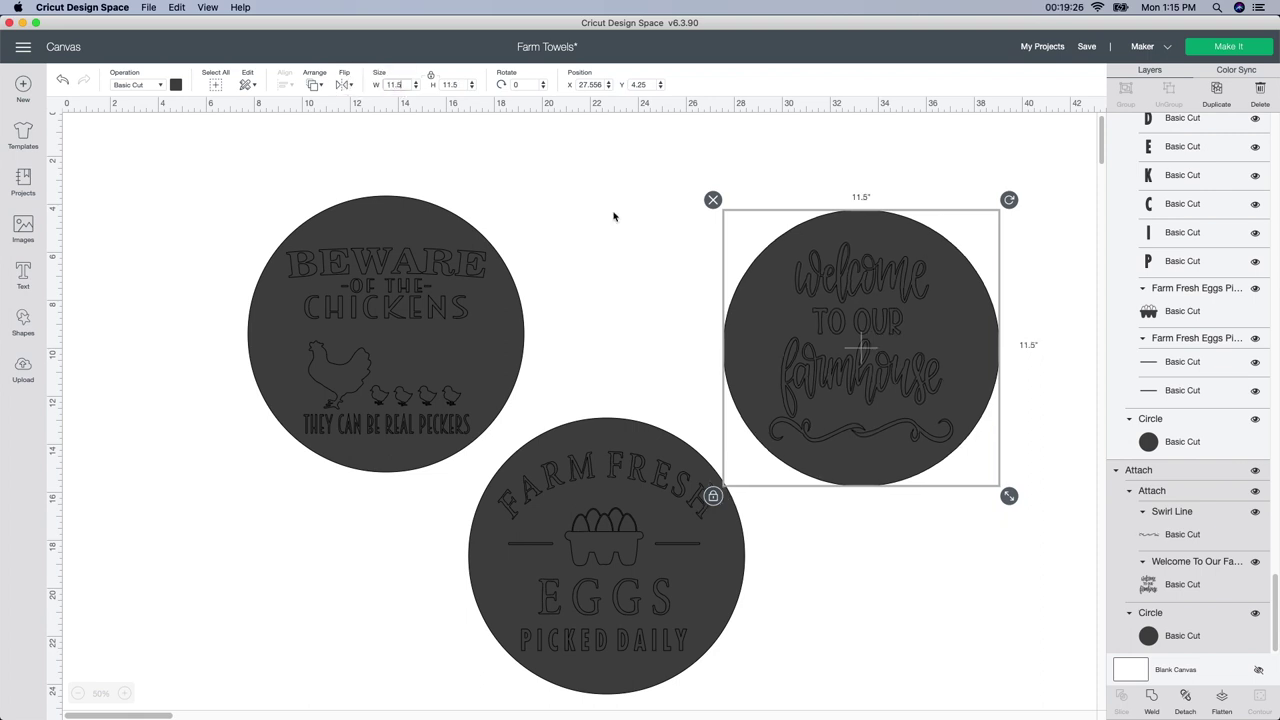
click(614, 245)
- Move the "Welcome to Our Farmhouse" sign closer to the other two signs and send the project to mat preparation
drag(801, 284, 747, 254)
click(705, 578)
click(838, 585)
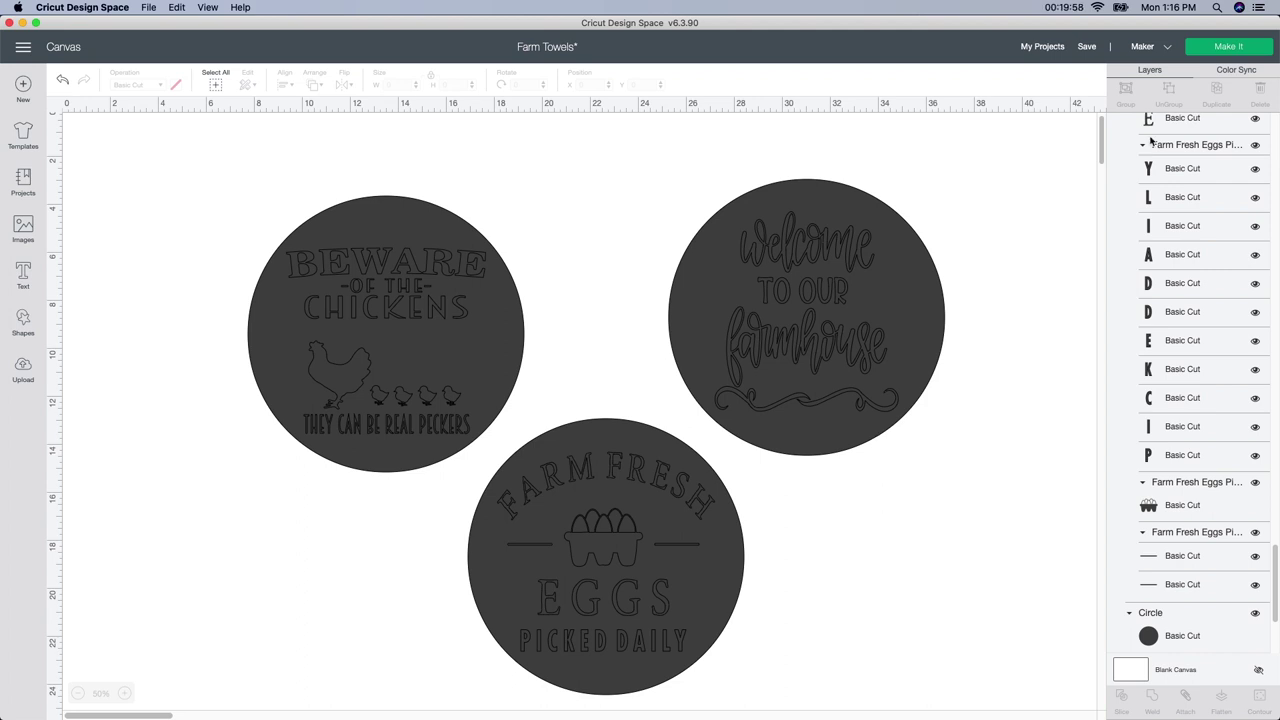
click(1219, 48)
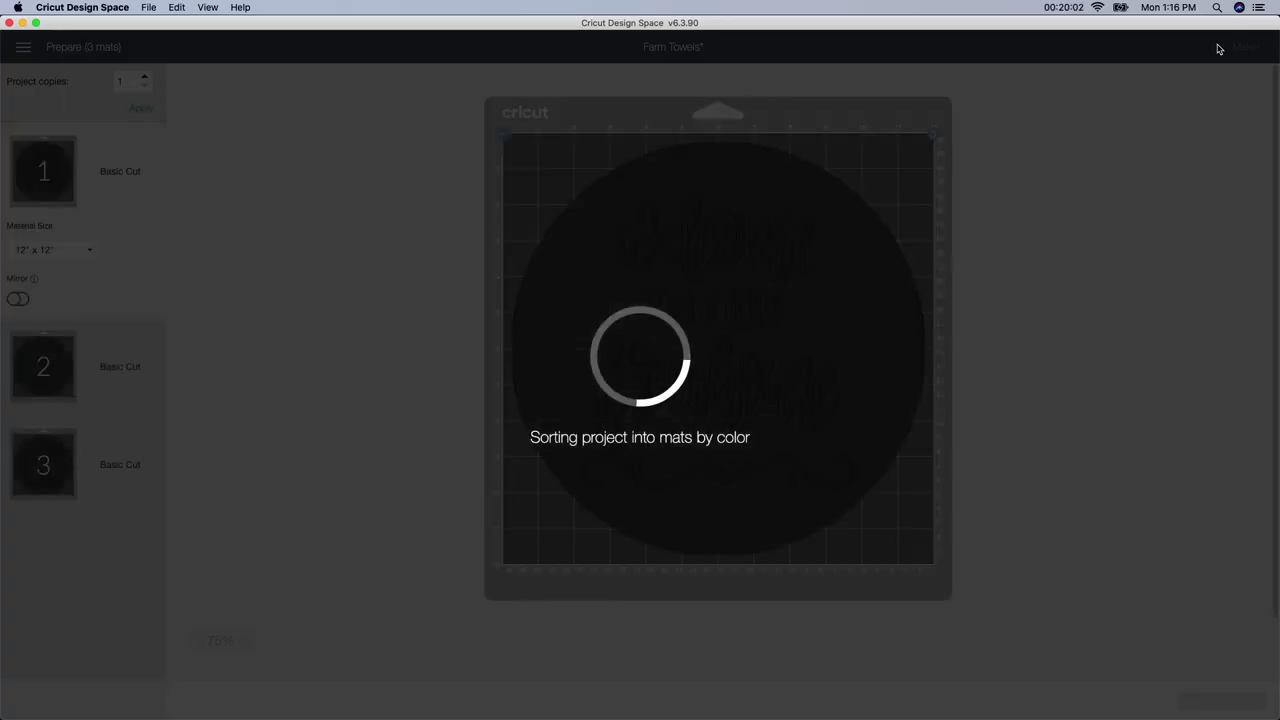